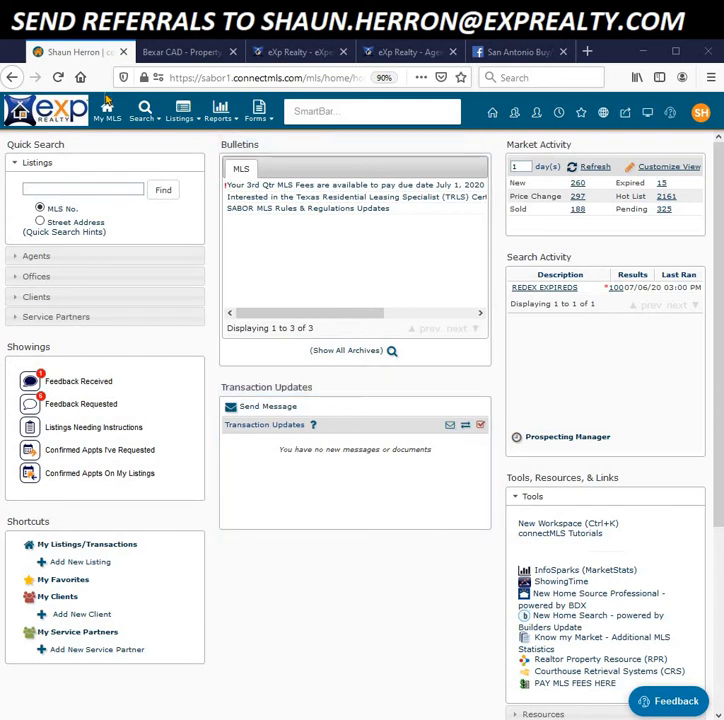
Step: Start a new listing from the Listings menu with class Single Residential
left_click(181, 113)
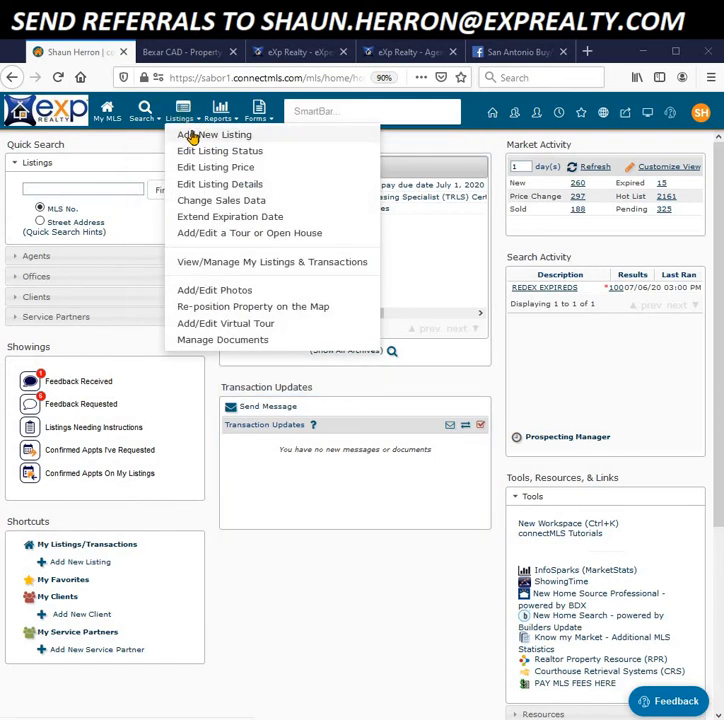
left_click(192, 136)
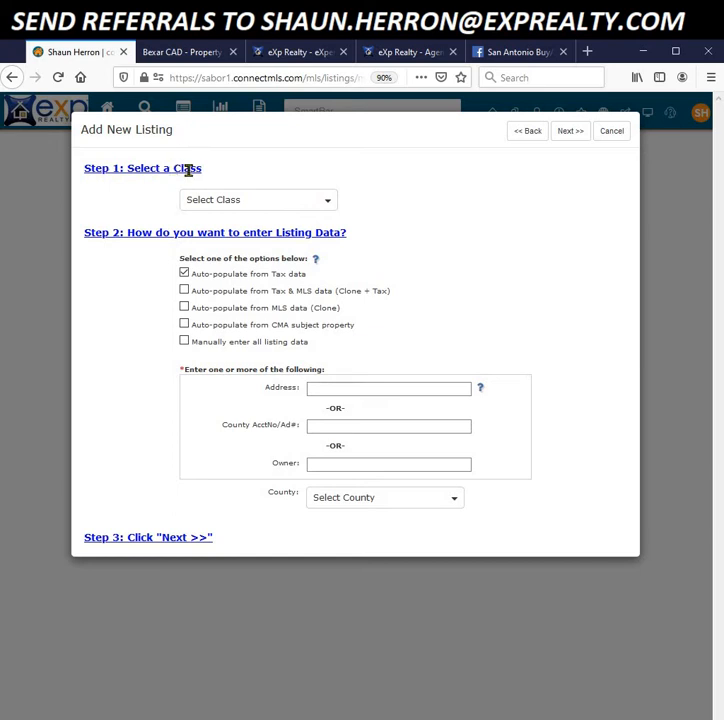
left_click(329, 204)
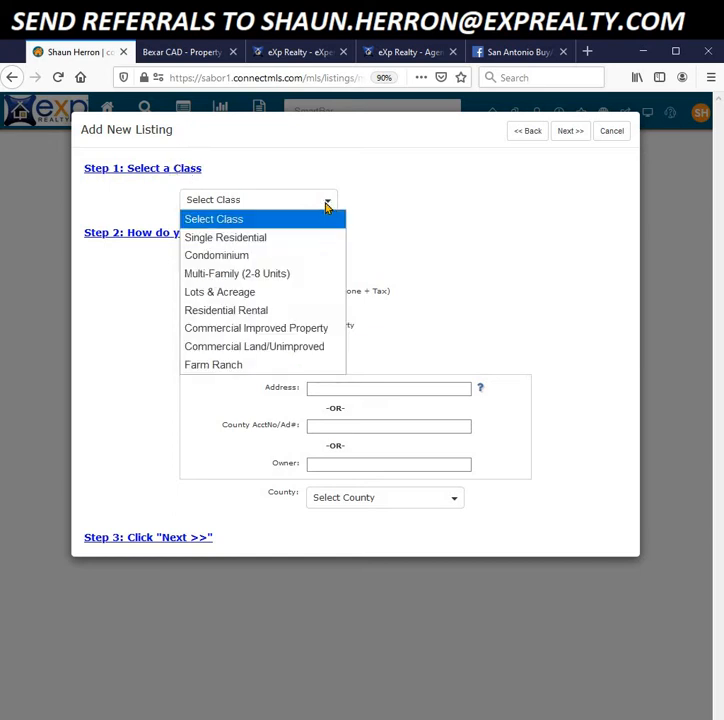
left_click(280, 251)
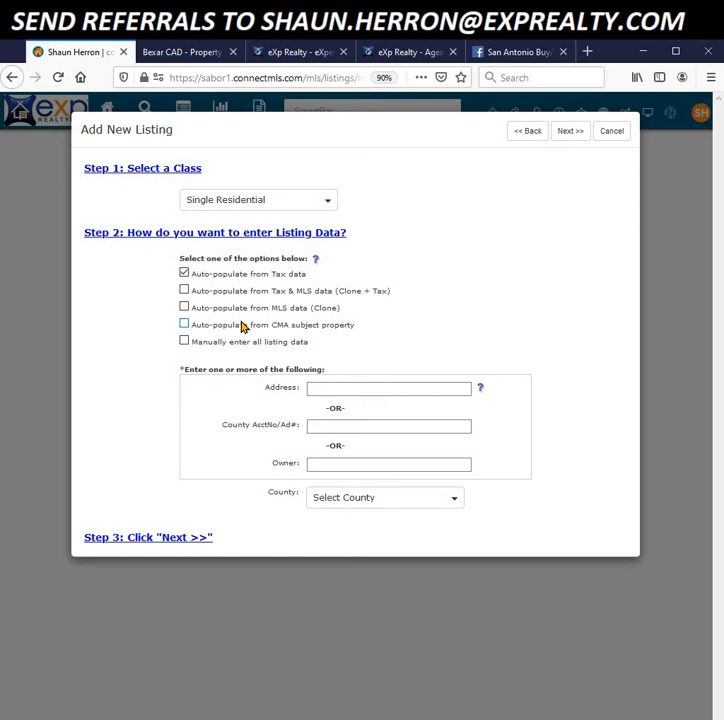
left_click(184, 291)
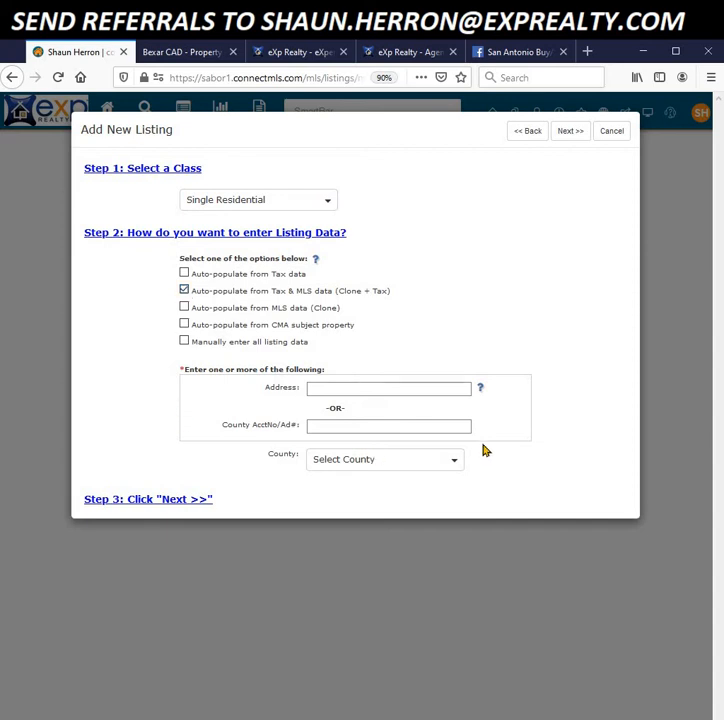
left_click(353, 391)
left_click(140, 503)
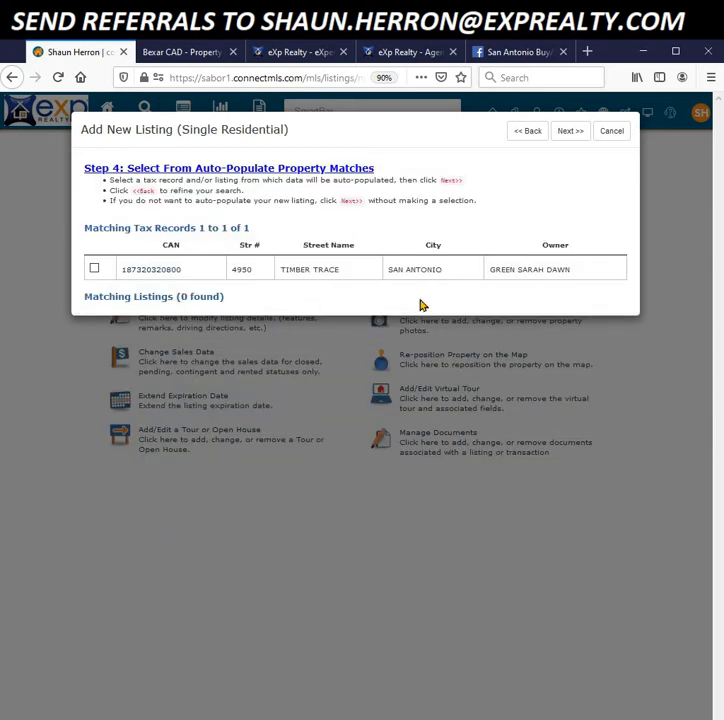
left_click(94, 269)
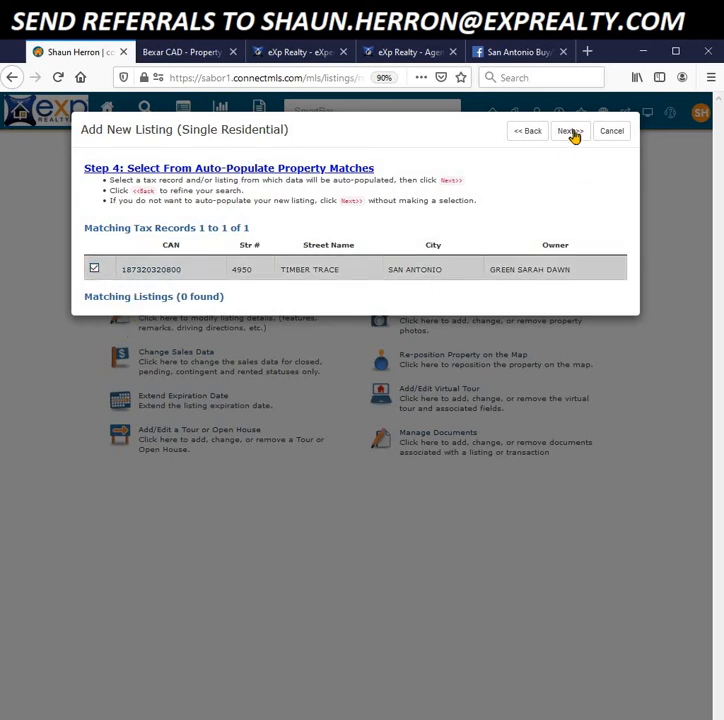
Step: Continue to the basic information step and enter a list price of 200000
left_click(571, 132)
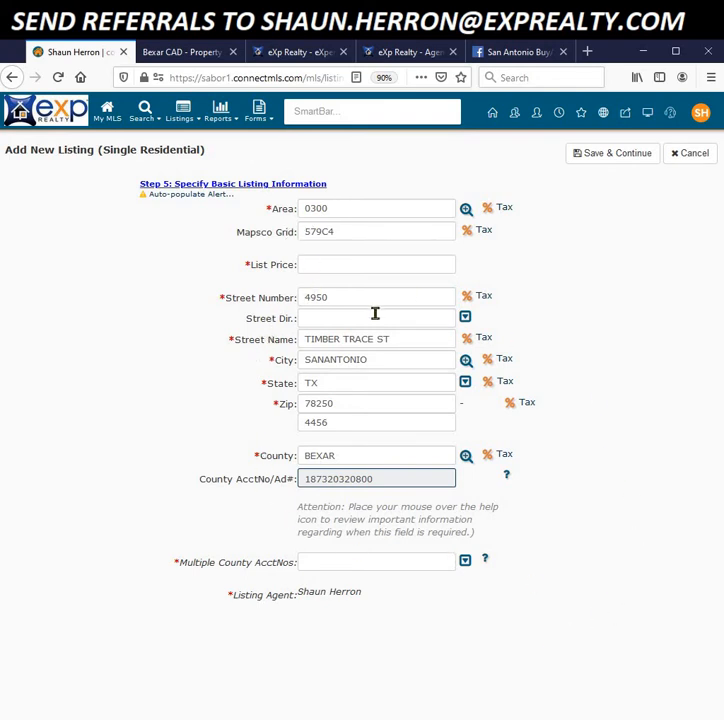
left_click(313, 265)
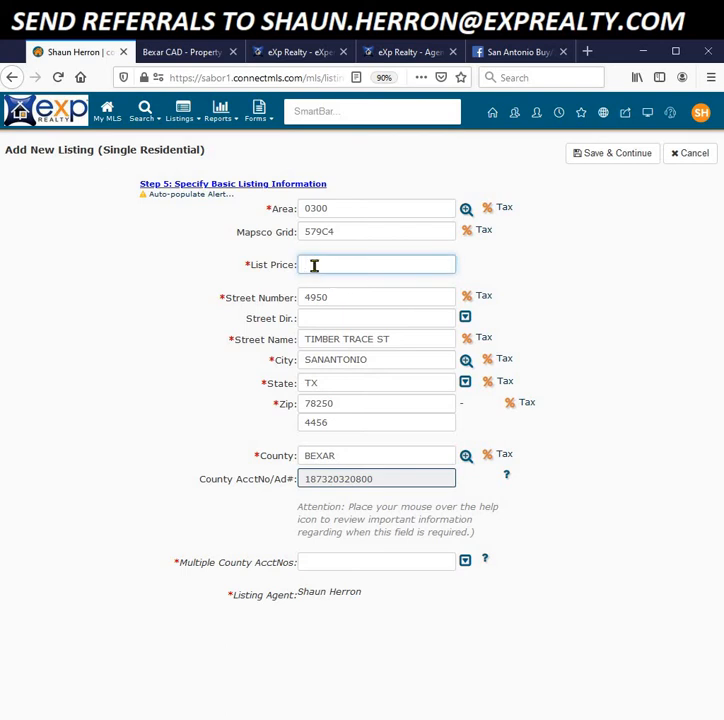
type("200000")
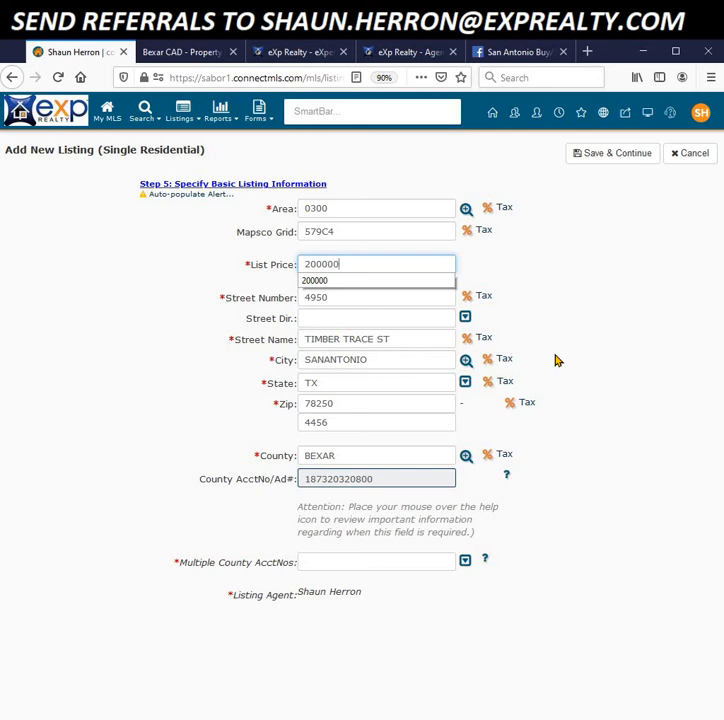
left_click(165, 305)
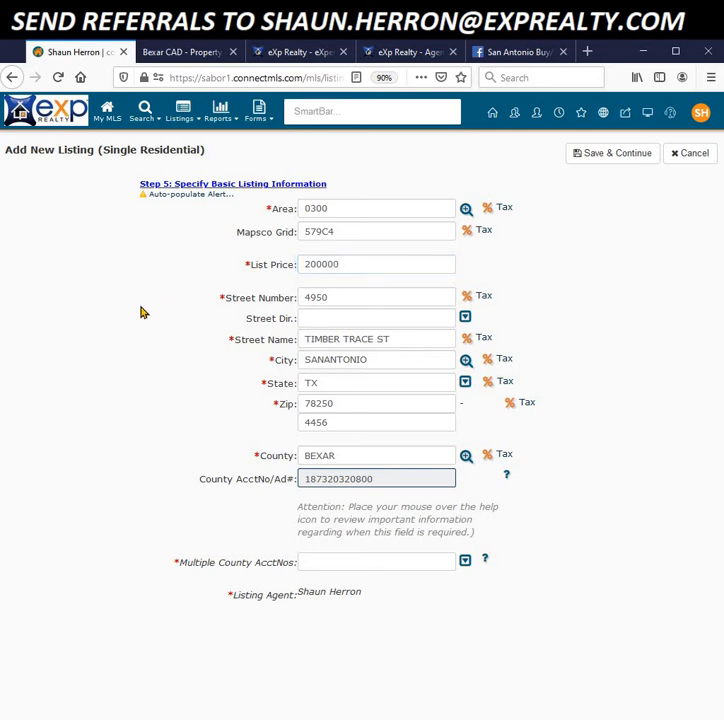
Step: Set Multiple County AcctNos to NO and save the basic listing information
left_click(465, 563)
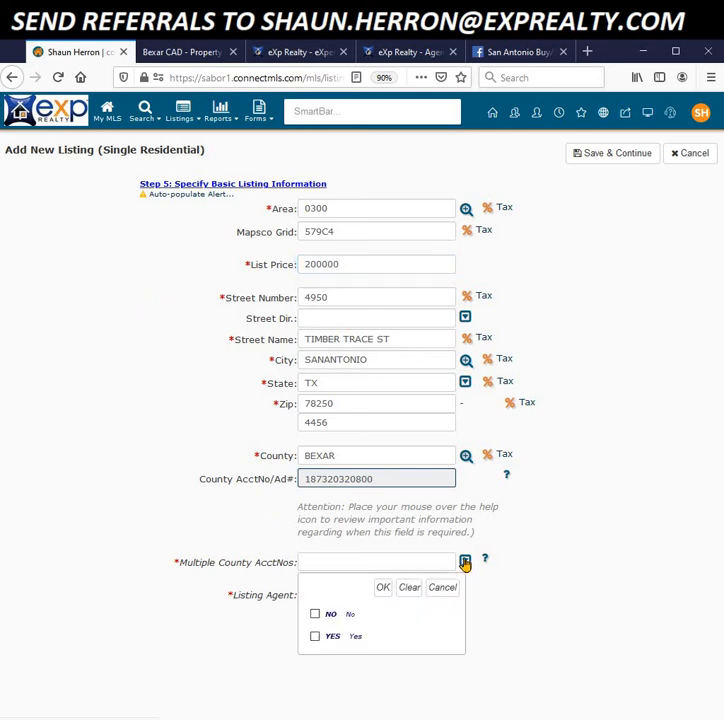
left_click(316, 616)
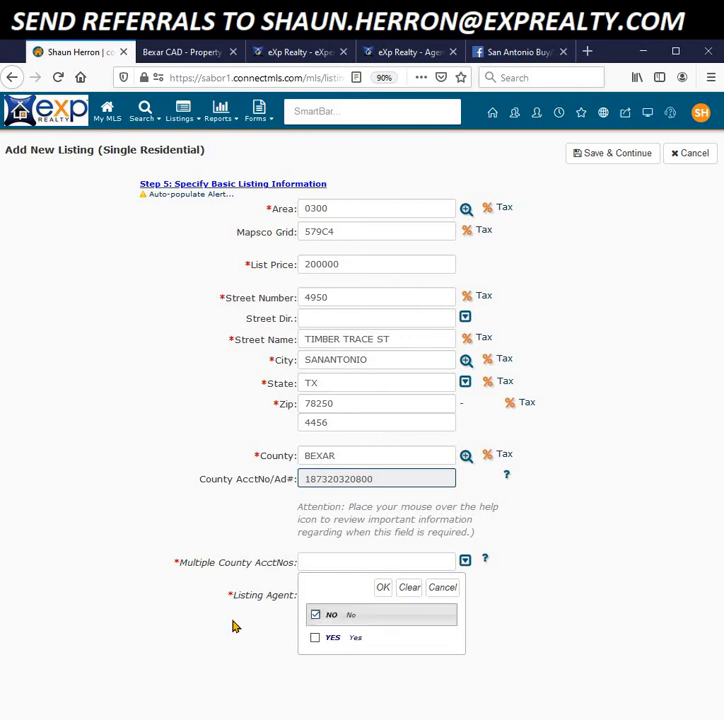
left_click(383, 588)
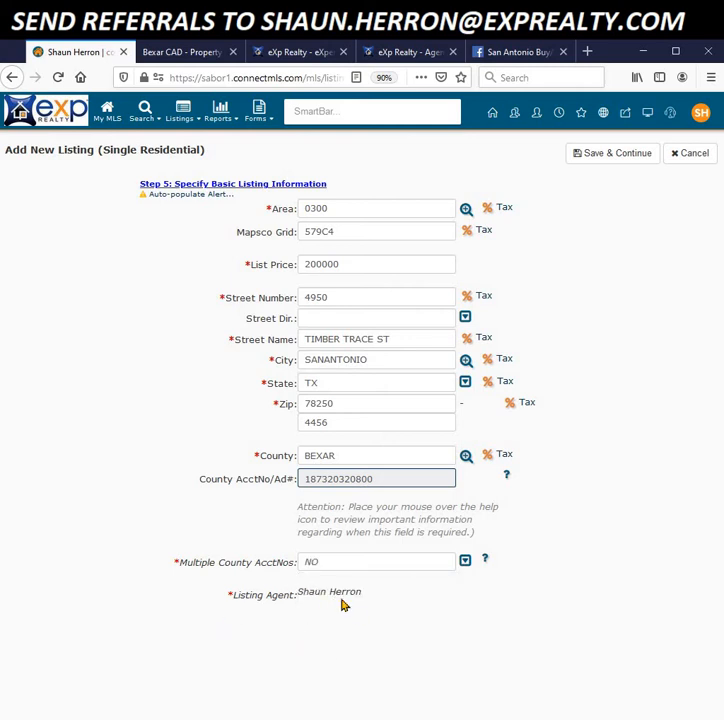
left_click(623, 154)
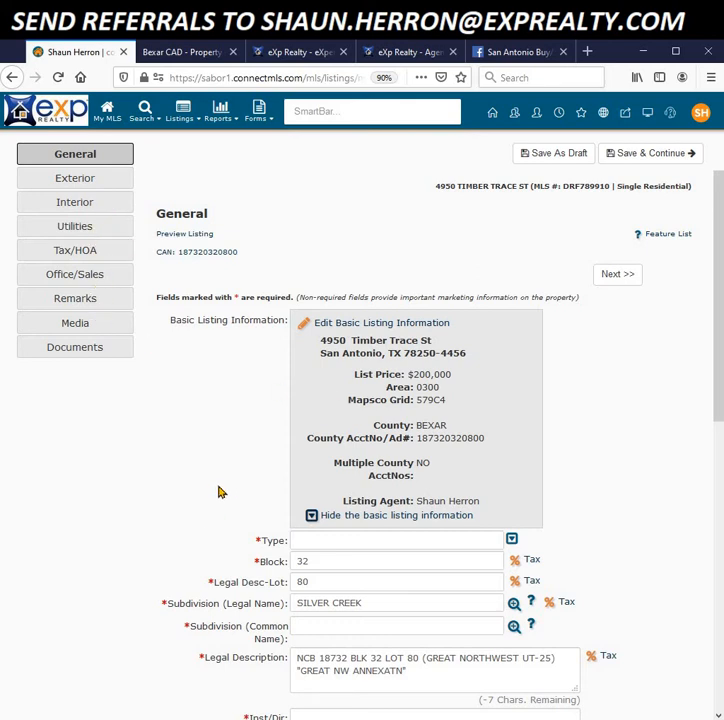
Step: Review the Exterior, Interior and Utilities sections, then go back to General
left_click(95, 180)
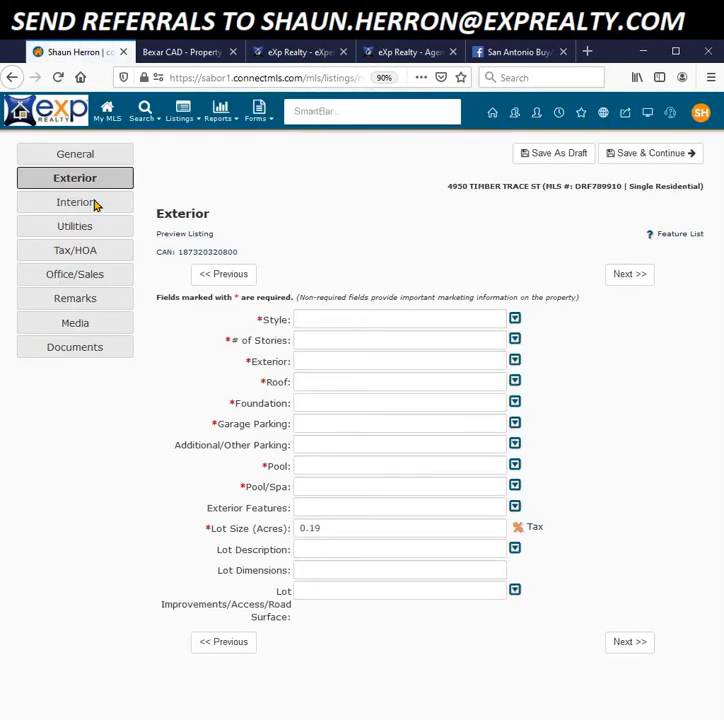
left_click(94, 206)
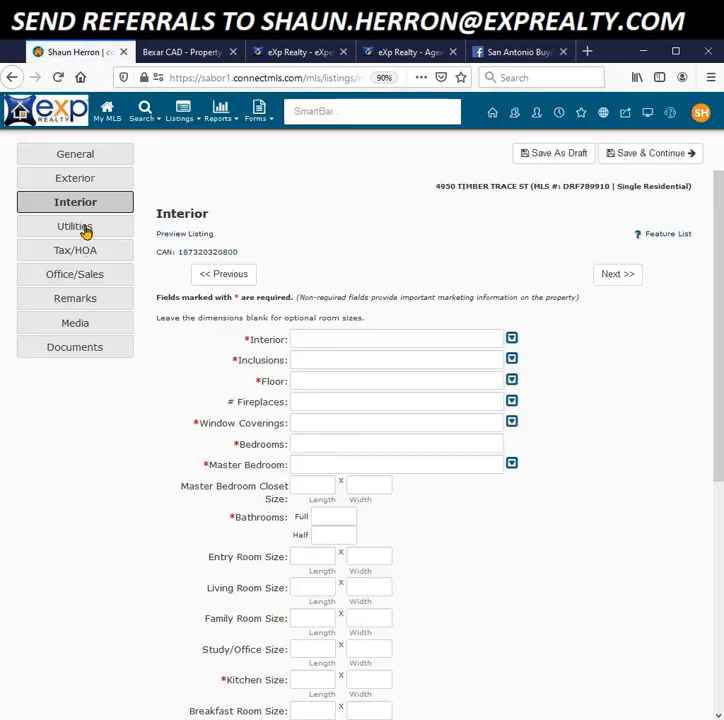
left_click(87, 230)
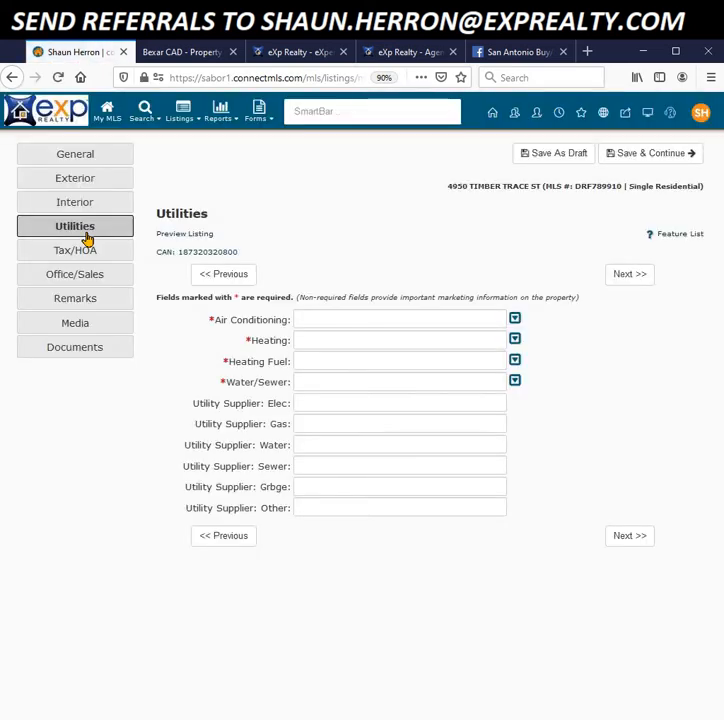
left_click(90, 158)
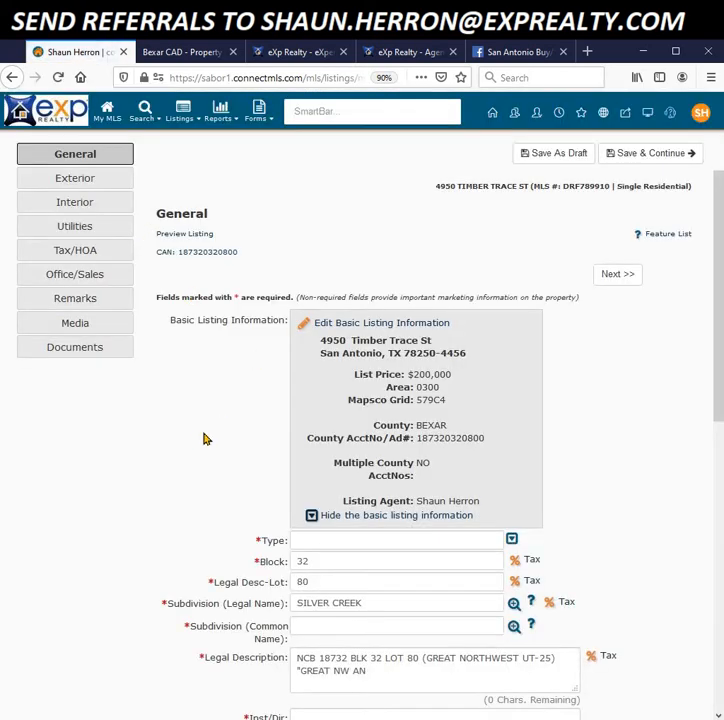
Step: Set the property Type to SFD (Single Family Detached)
scroll(207, 436, "down", 1)
scroll(207, 436, "up", 1)
left_click(512, 540)
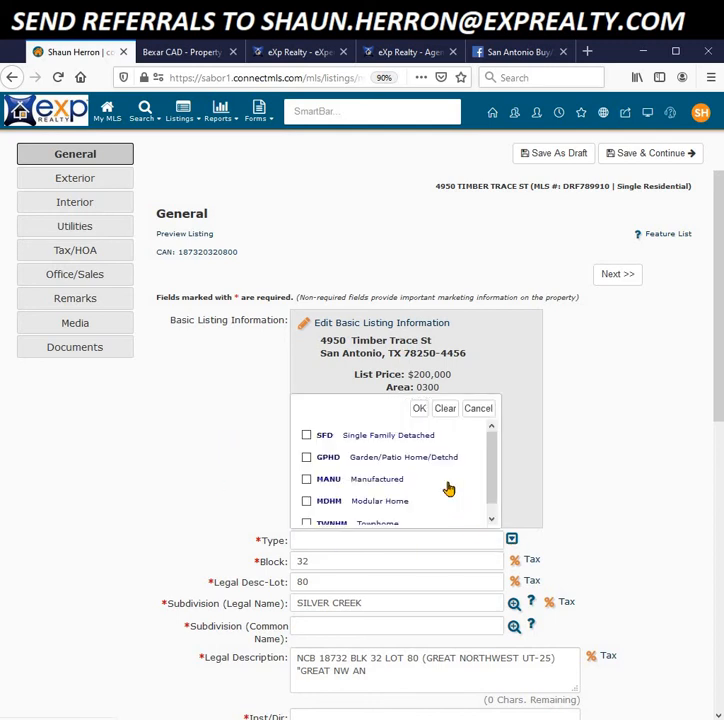
left_click(307, 436)
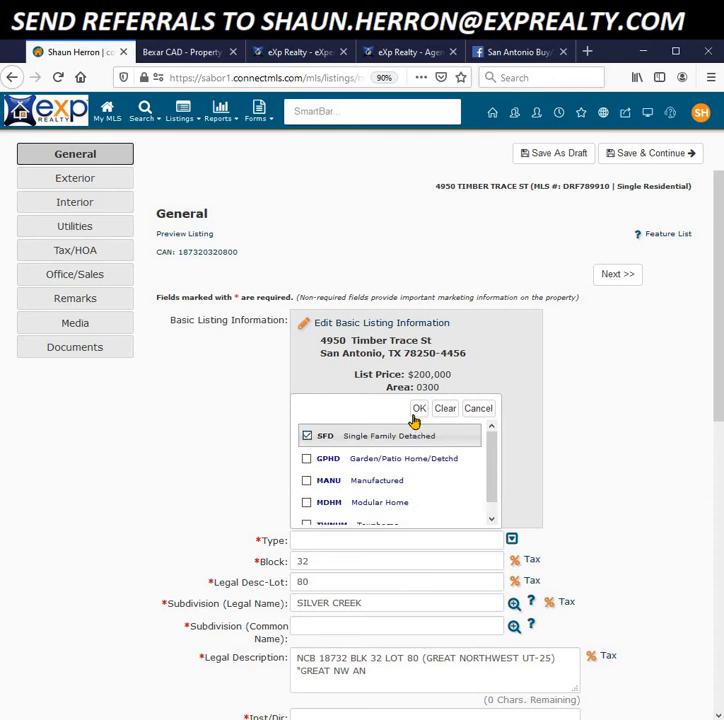
left_click(419, 409)
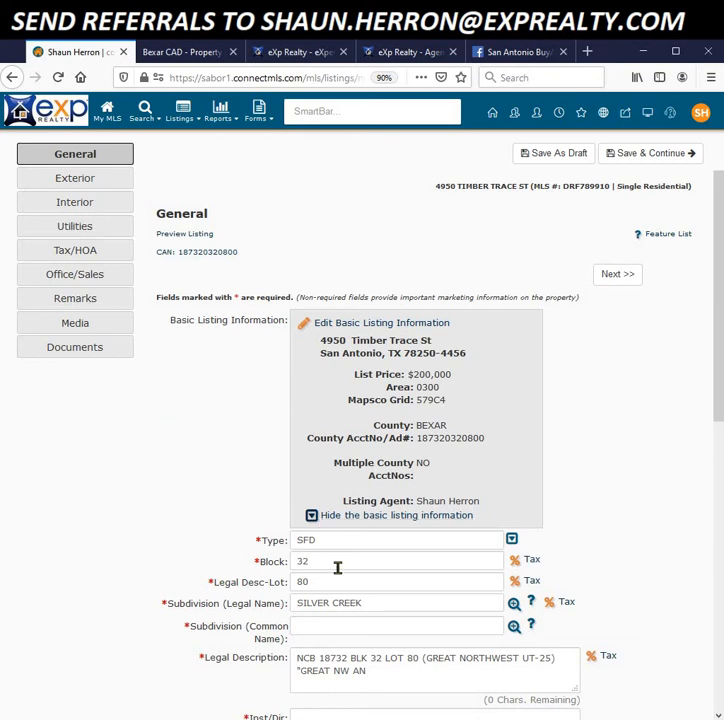
left_click_drag(718, 335, 720, 419)
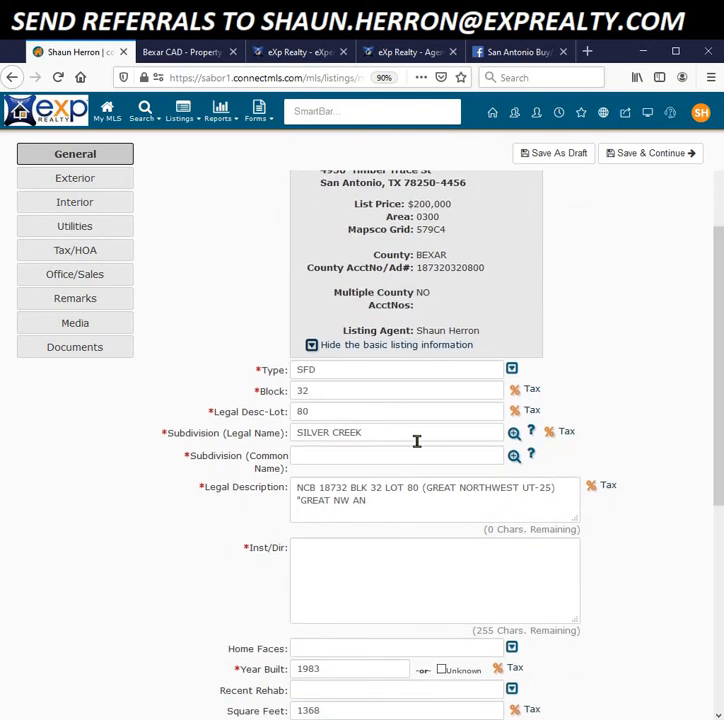
Step: Set Subdivision (Common Name) to GREAT NORTHWEST using the subdivision lookup
left_click(332, 459)
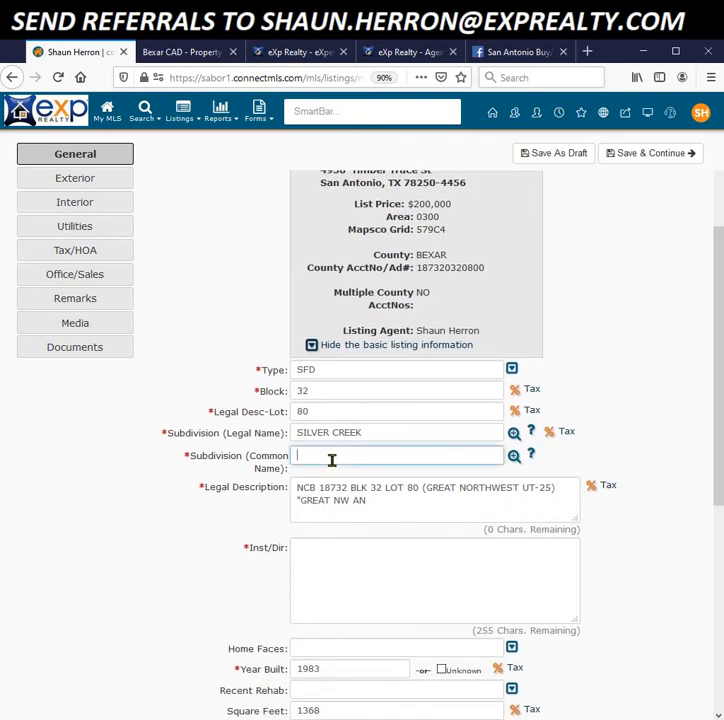
type("Gre")
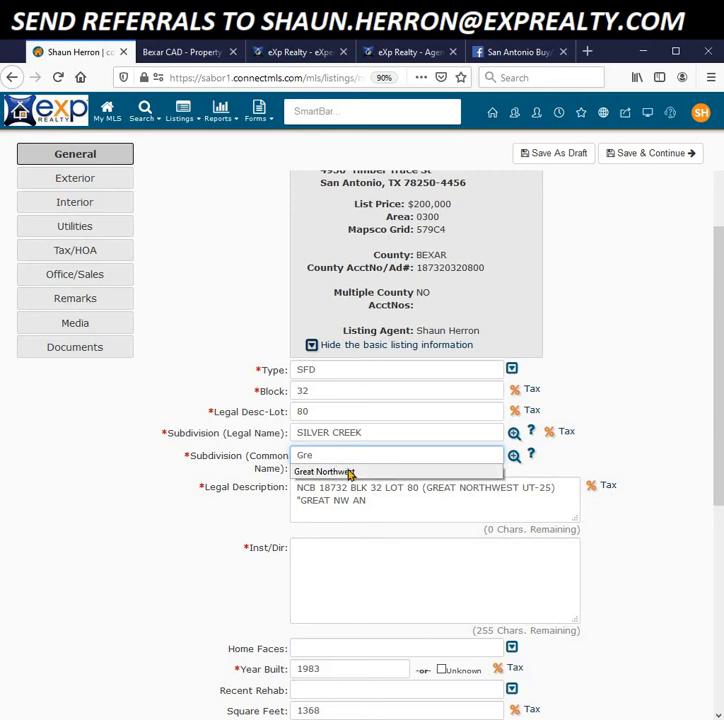
left_click(349, 472)
left_click(514, 457)
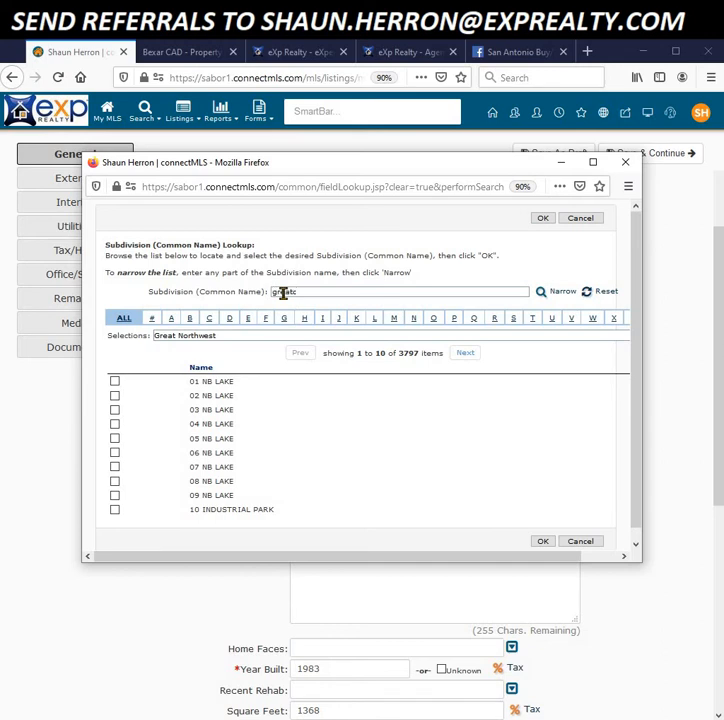
key("BackSpace")
left_click(553, 294)
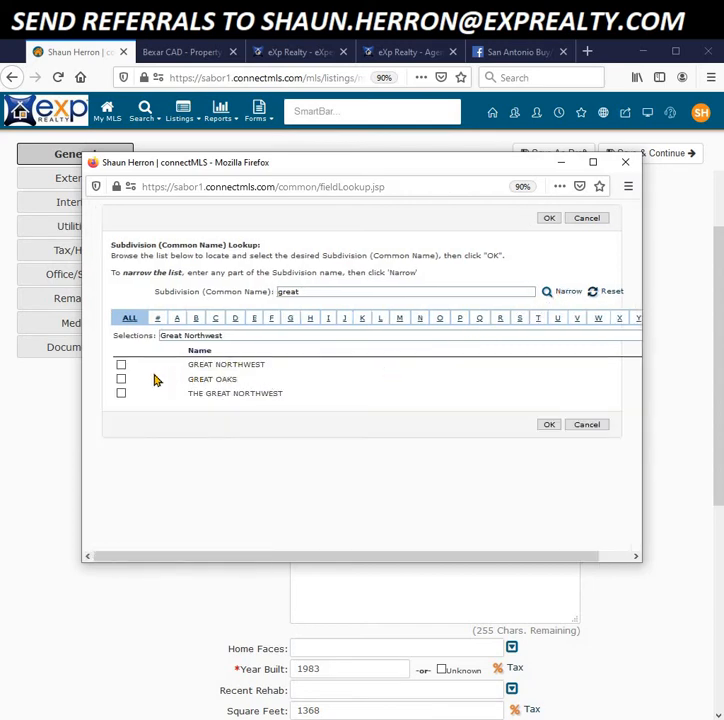
left_click(121, 366)
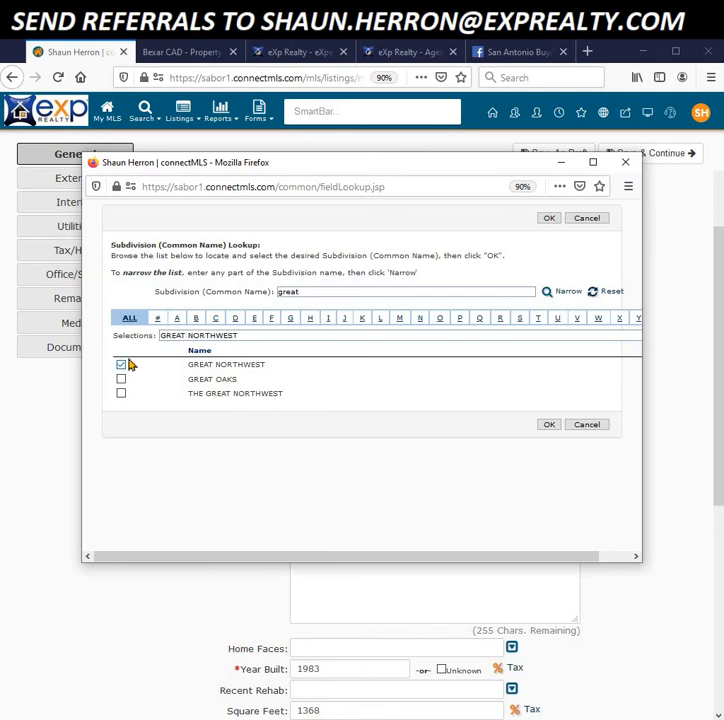
left_click(548, 426)
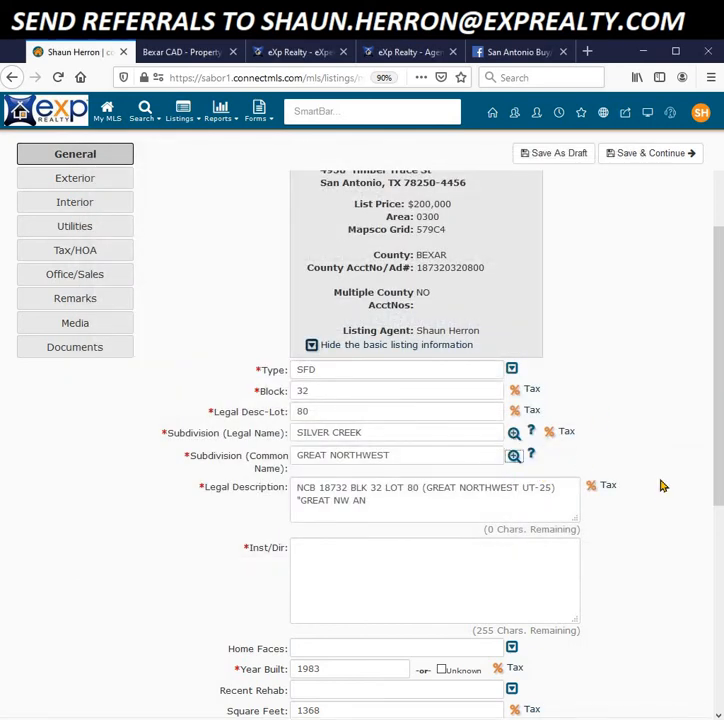
scroll(661, 484, "down", 3)
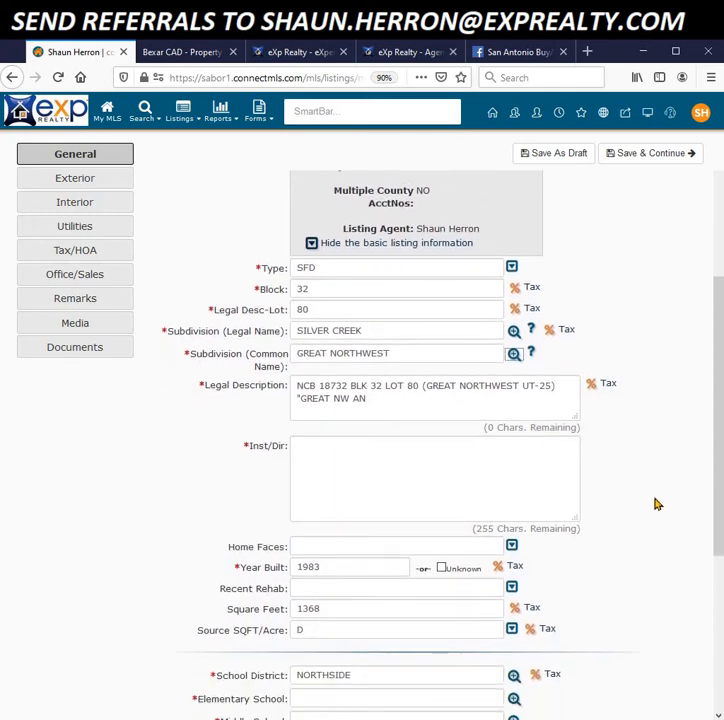
Step: Enter driving directions in Inst/Dir and set Home Faces to N (North)
left_click(317, 457)
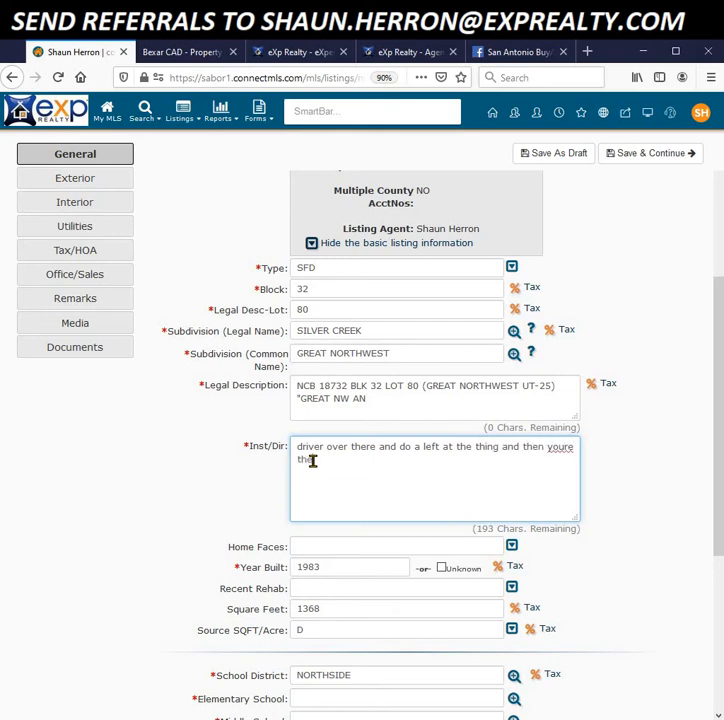
left_click(160, 570)
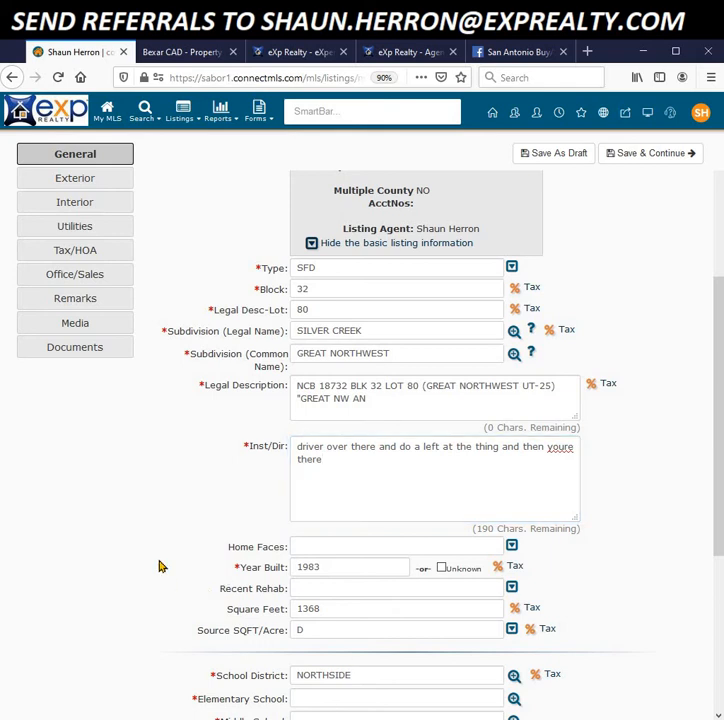
scroll(160, 566, "down", 2)
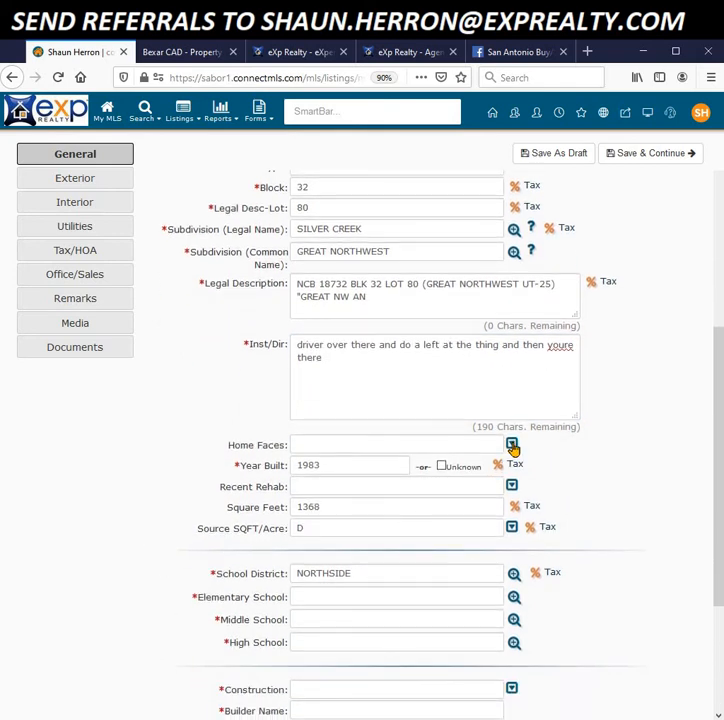
left_click(512, 444)
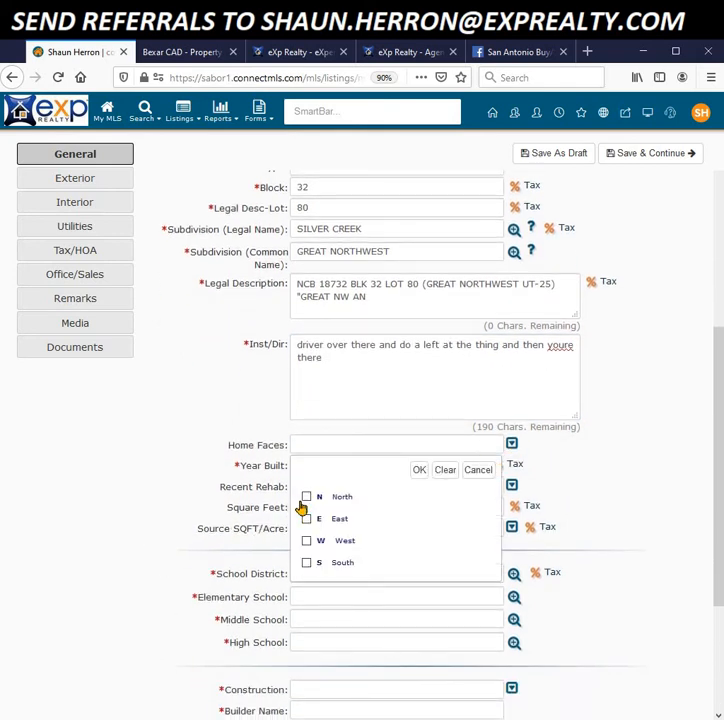
left_click(307, 498)
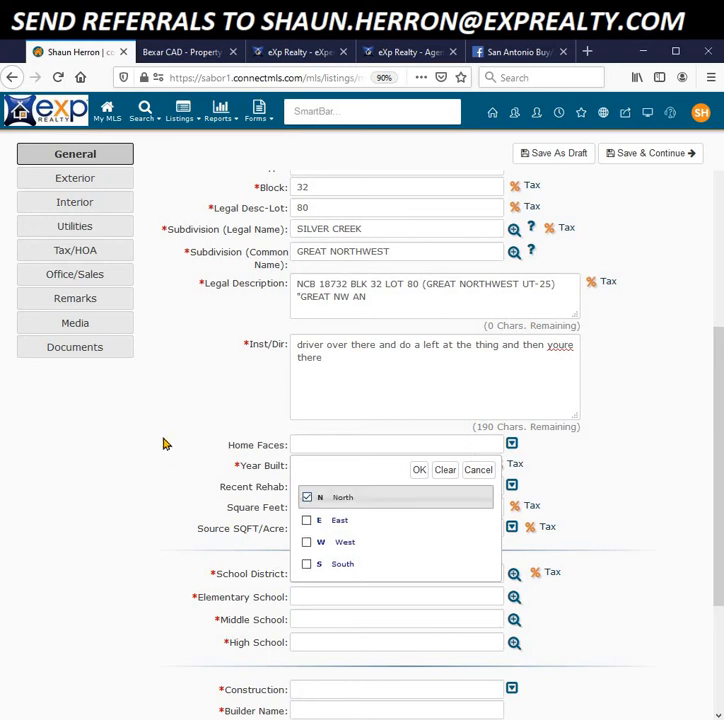
left_click(420, 470)
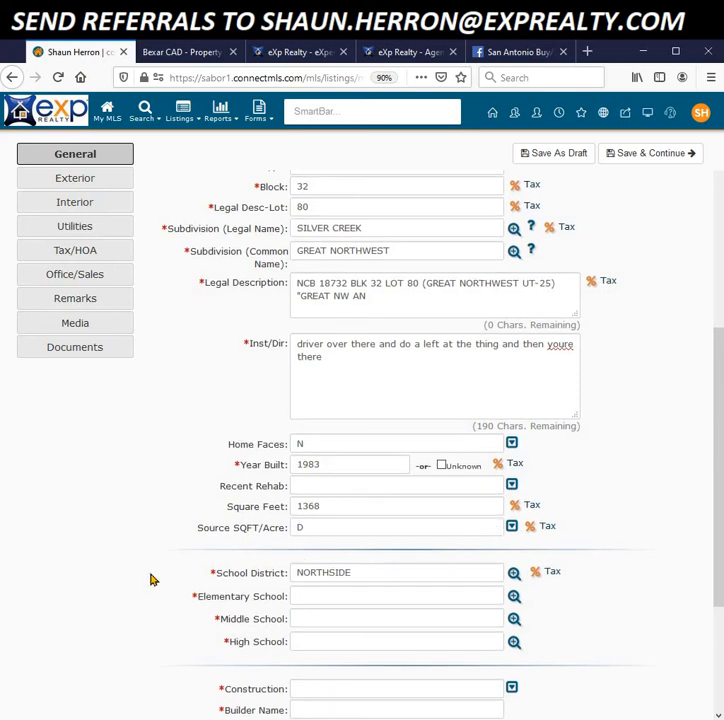
scroll(152, 579, "down", 2)
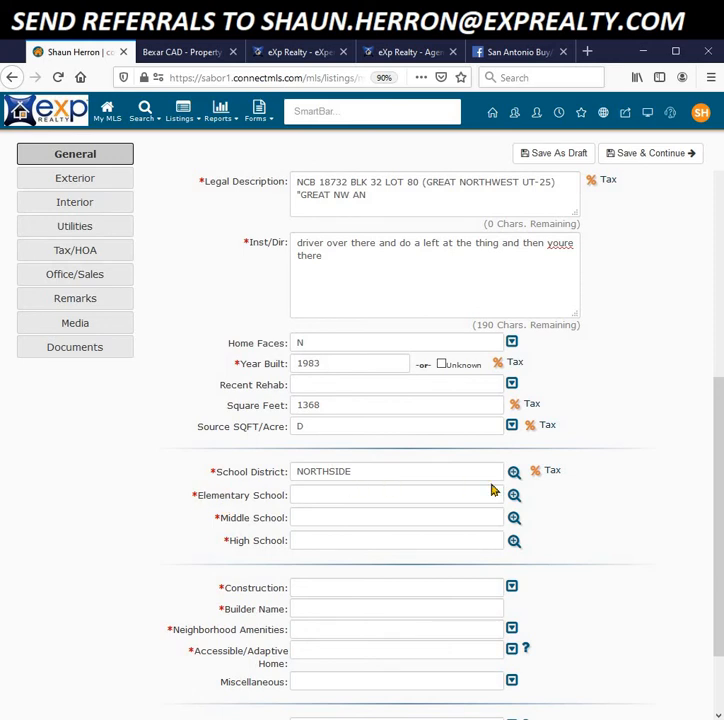
Step: Choose Anderson Elementary, Anna Middle School and Alamo Heights as the listing's schools
left_click(331, 495)
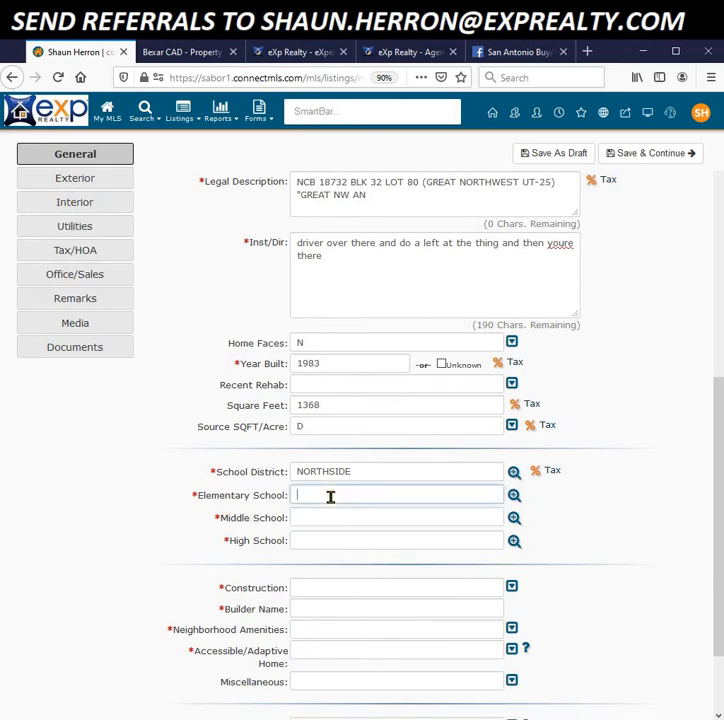
left_click(514, 501)
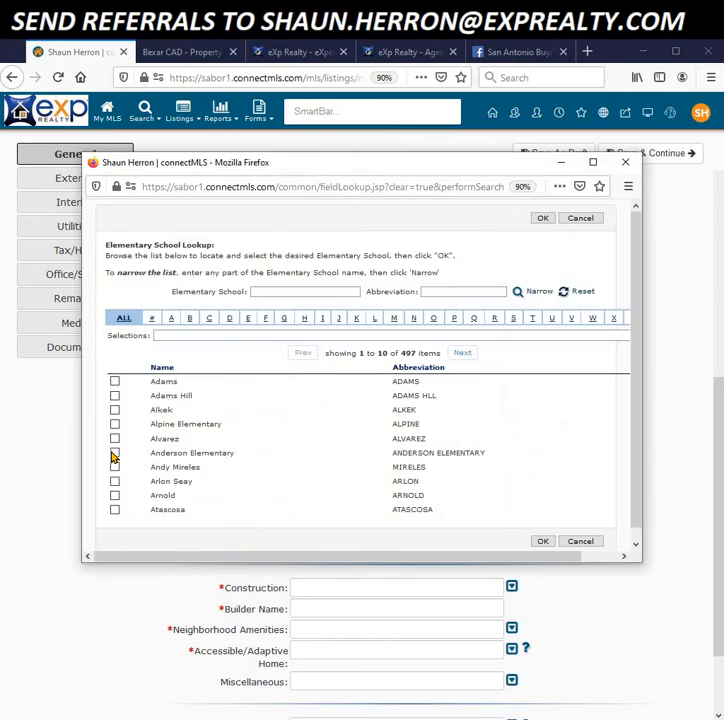
left_click(114, 458)
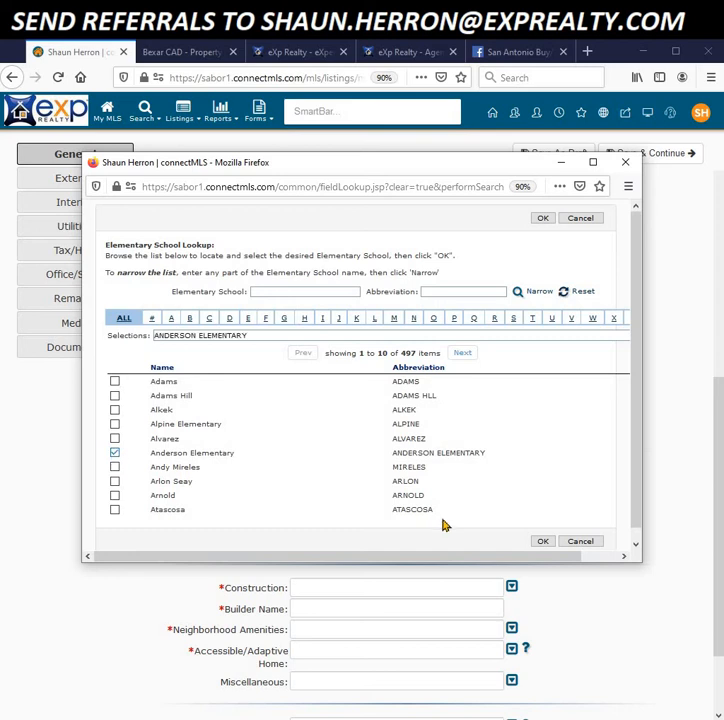
left_click(543, 541)
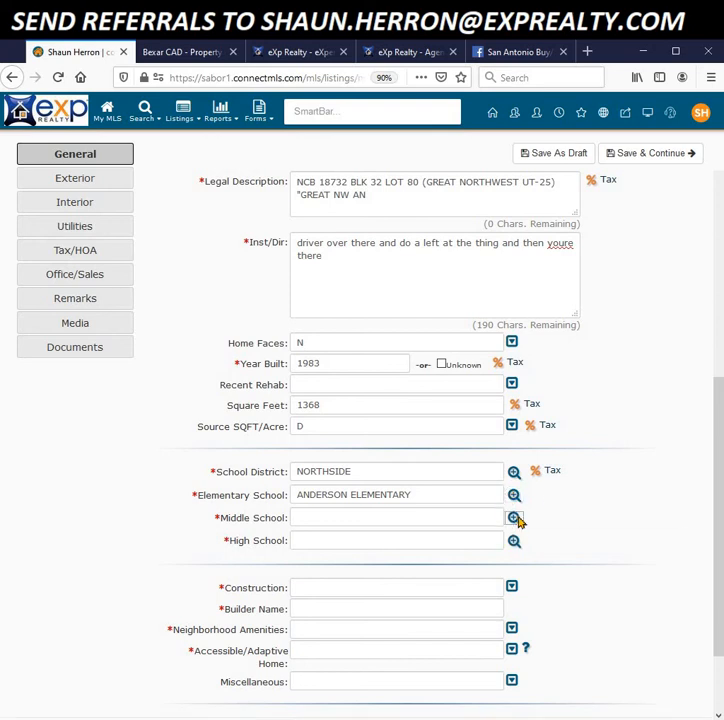
left_click(515, 519)
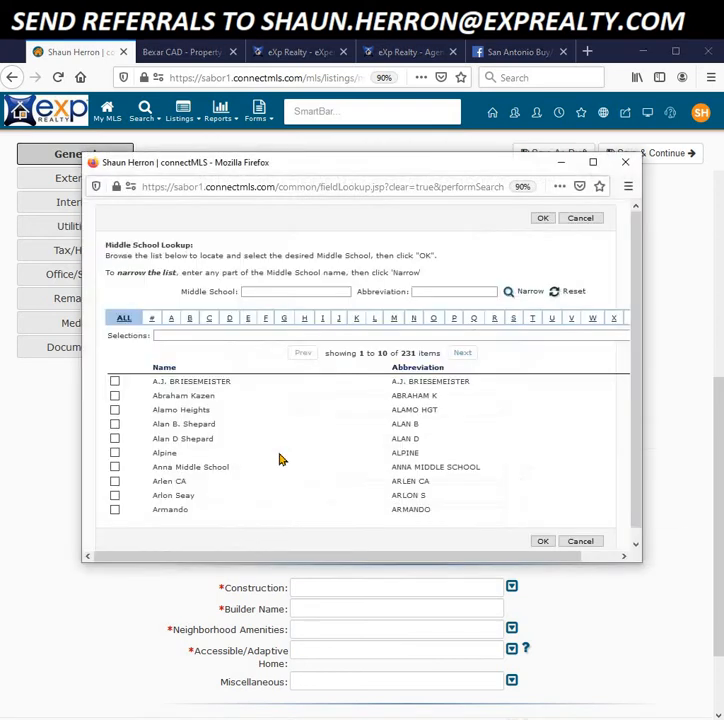
left_click(114, 467)
left_click(542, 541)
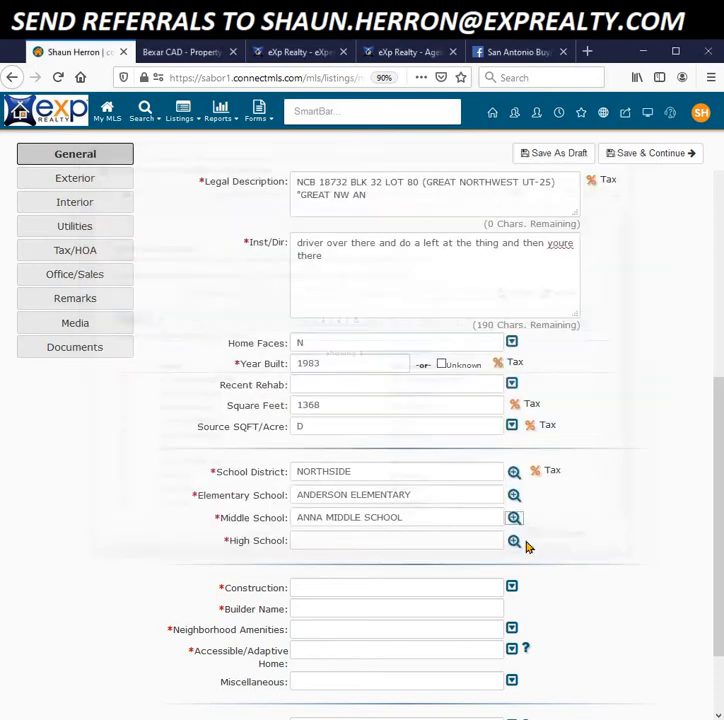
left_click(514, 543)
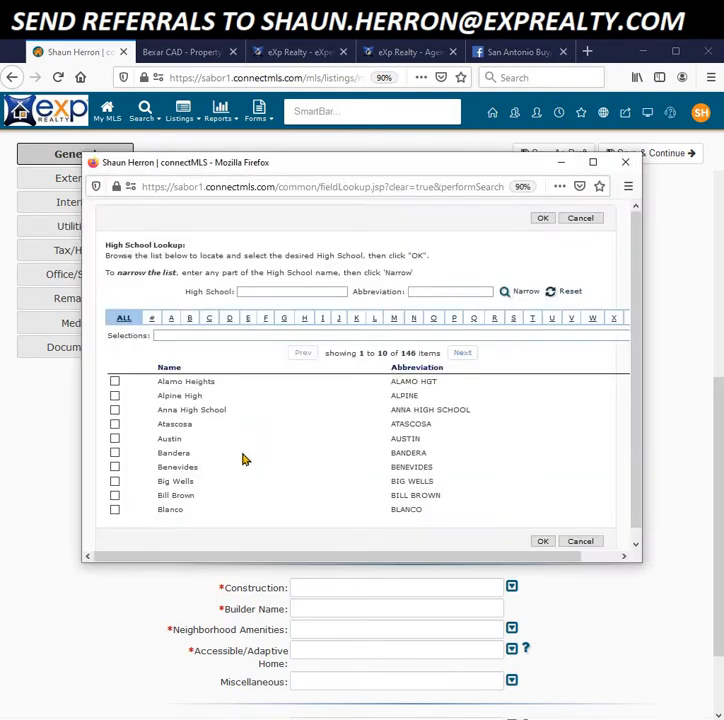
left_click(114, 381)
left_click(542, 541)
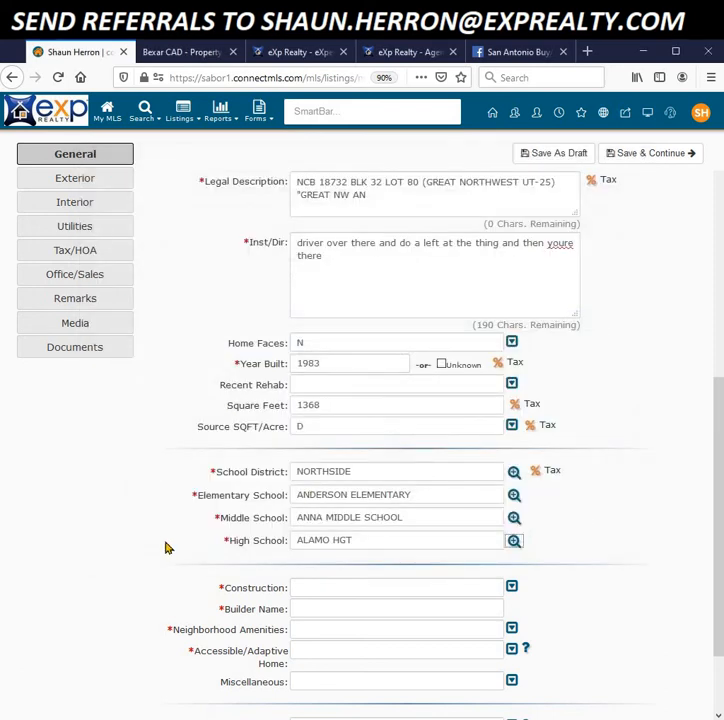
Step: Check PRE-OWNED in the Construction choices
scroll(443, 501, "down", 2)
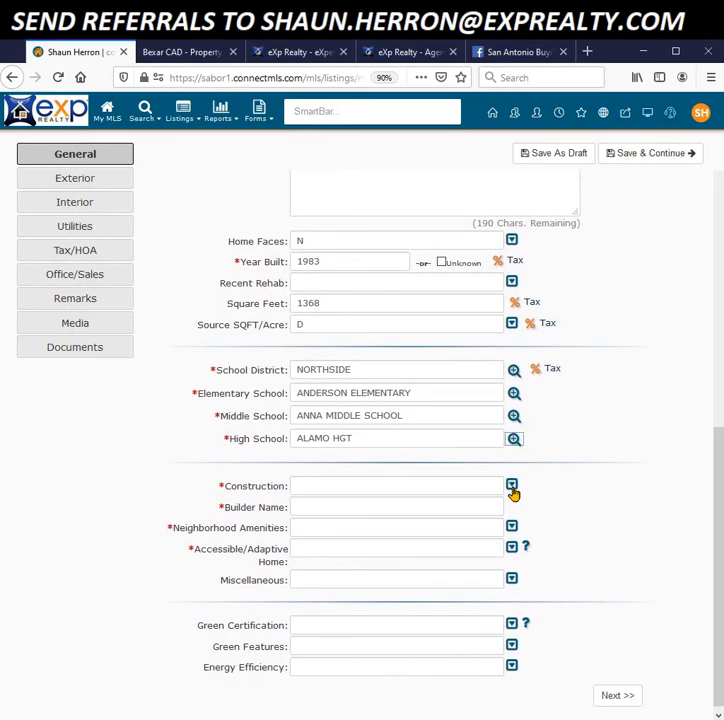
left_click(512, 486)
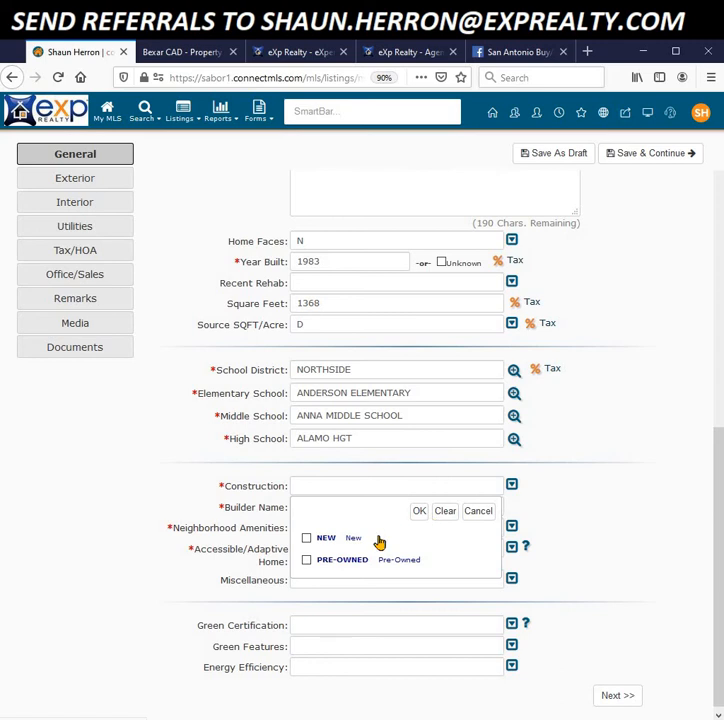
left_click(307, 561)
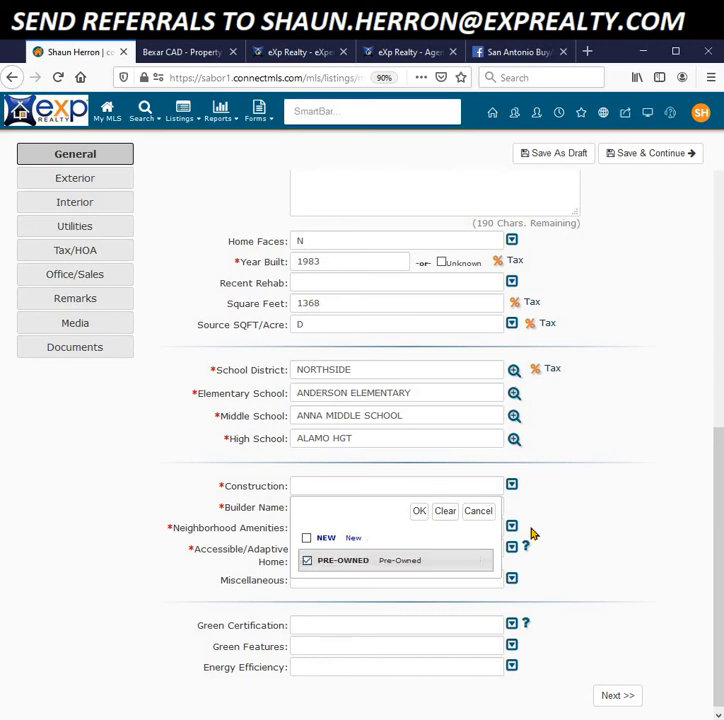
Step: Confirm Construction as PRE-OWNED and set Builder Name to KB Homes
left_click(420, 513)
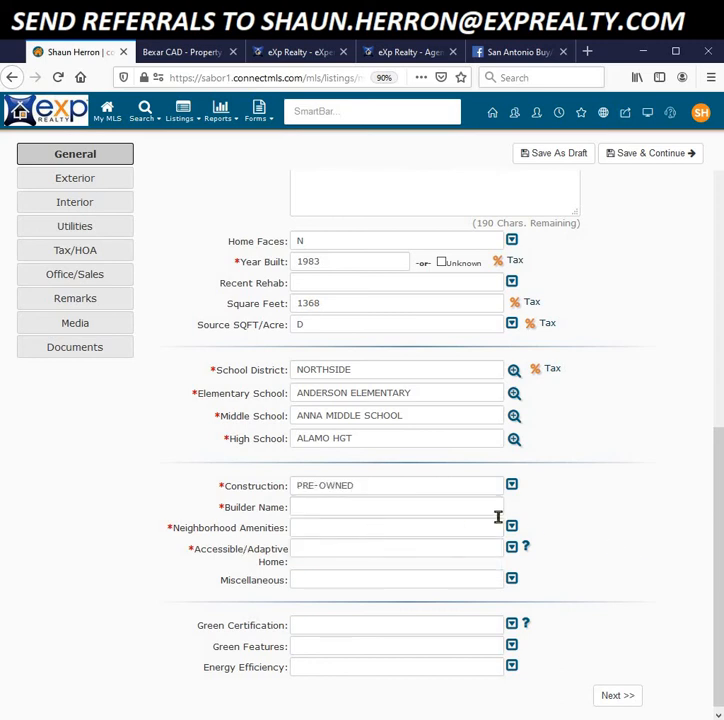
left_click(415, 506)
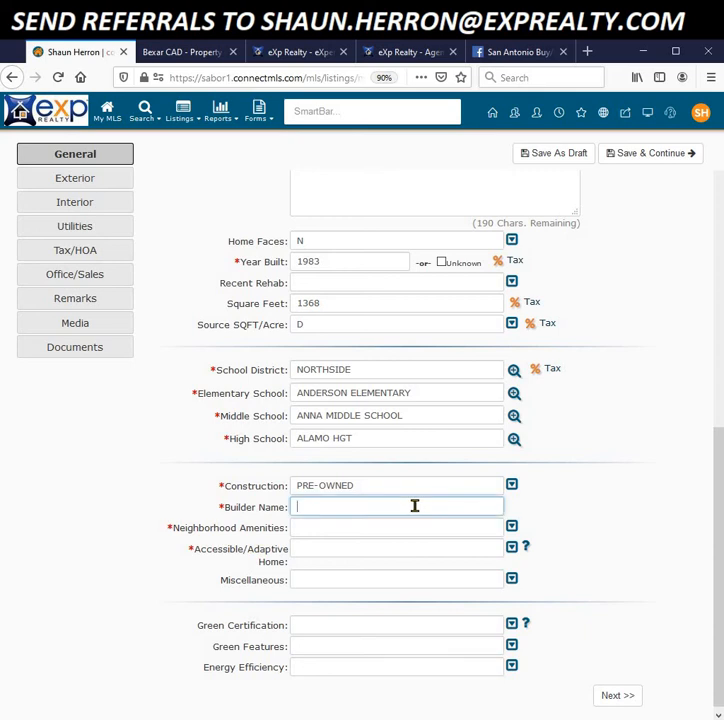
left_click(415, 506)
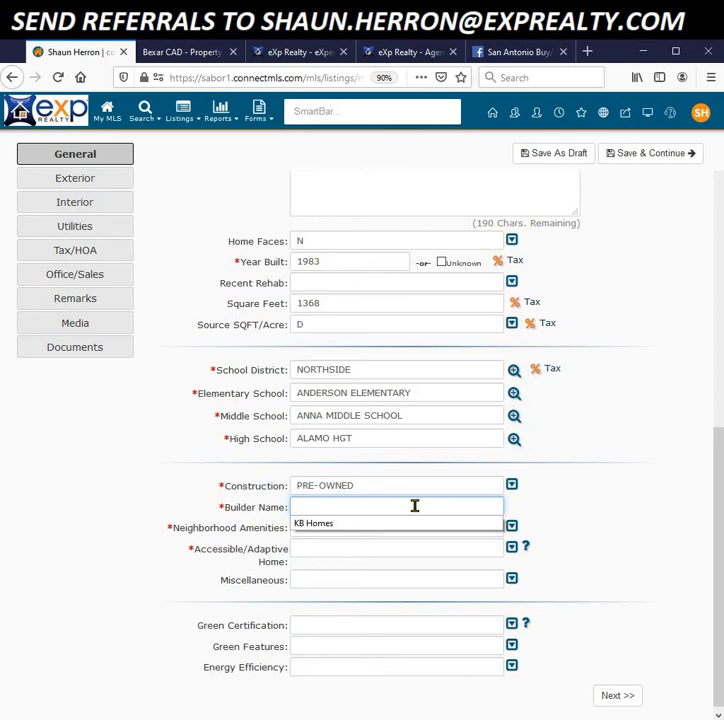
left_click(309, 528)
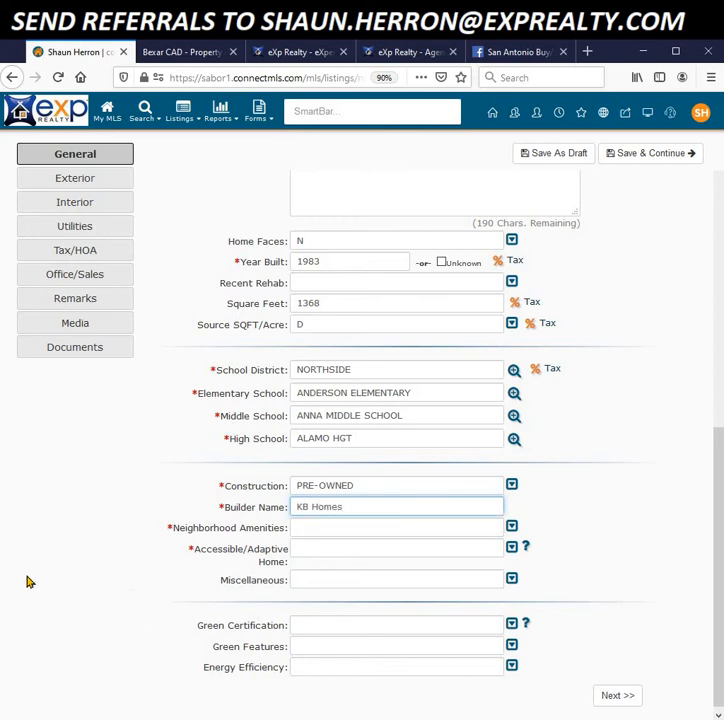
left_click_drag(82, 591, 61, 590)
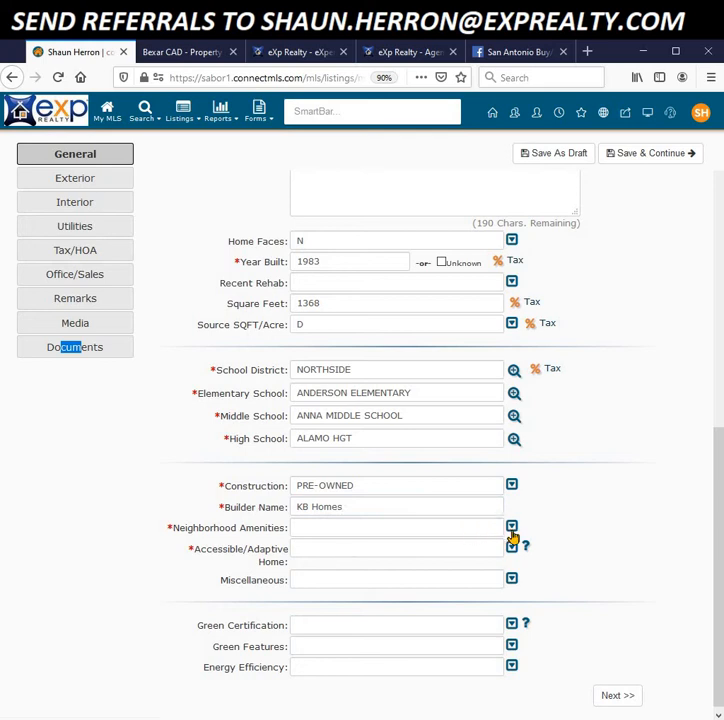
Step: Set Neighborhood Amenities to Pool and Accessible/Adaptive Home to NO
left_click(512, 527)
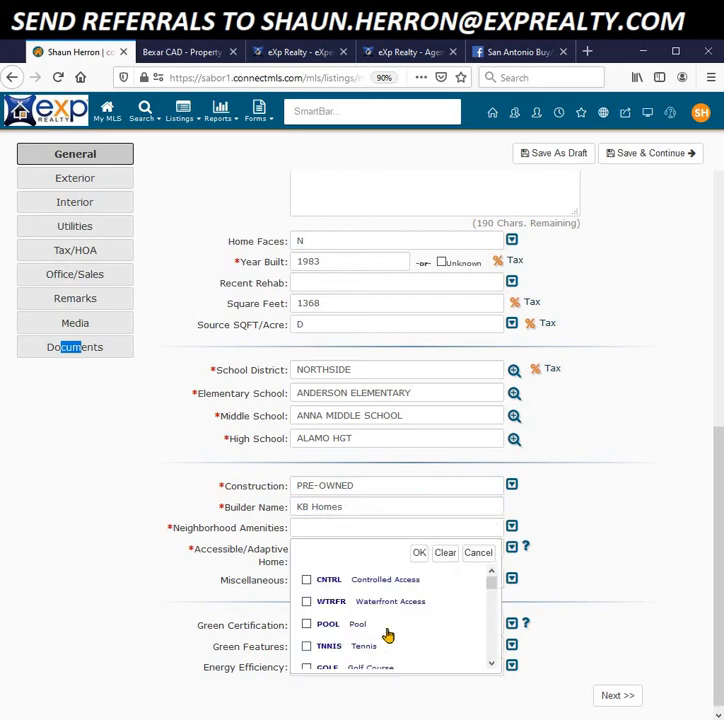
left_click(307, 624)
left_click(418, 553)
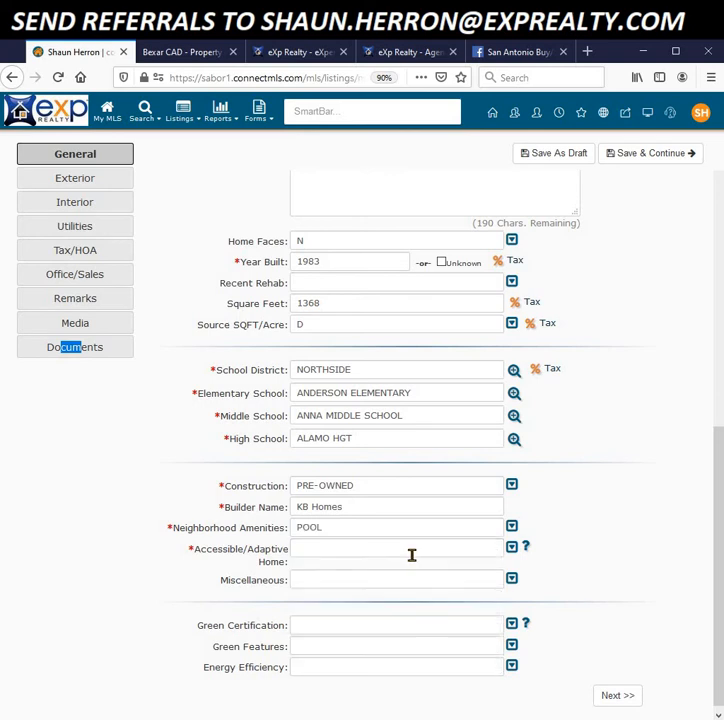
left_click(512, 547)
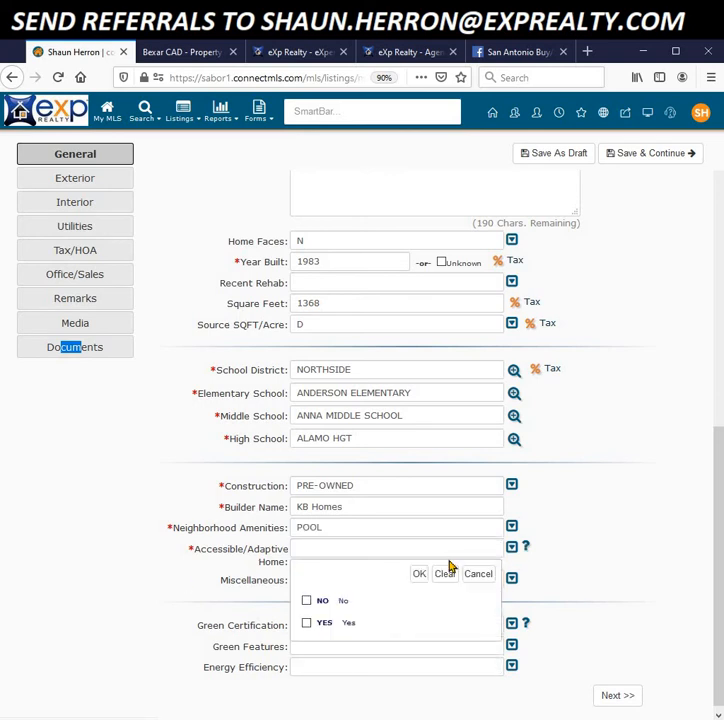
left_click(307, 601)
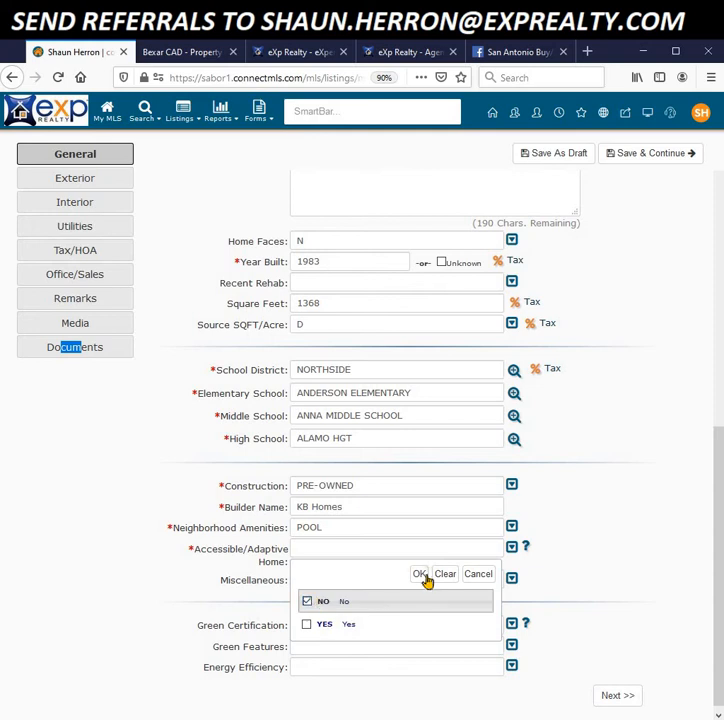
left_click(421, 575)
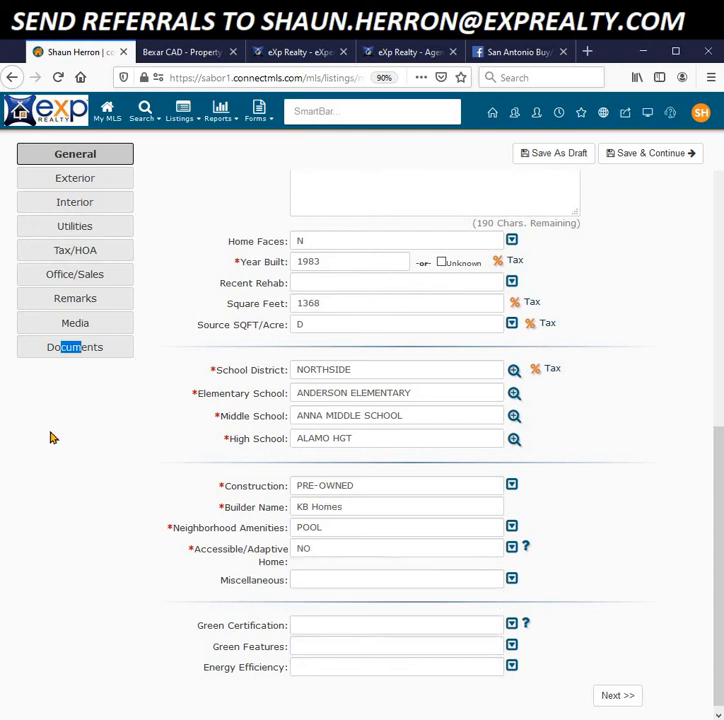
Step: Tick CTYBS (City Bus) in the Miscellaneous checklist
left_click(513, 581)
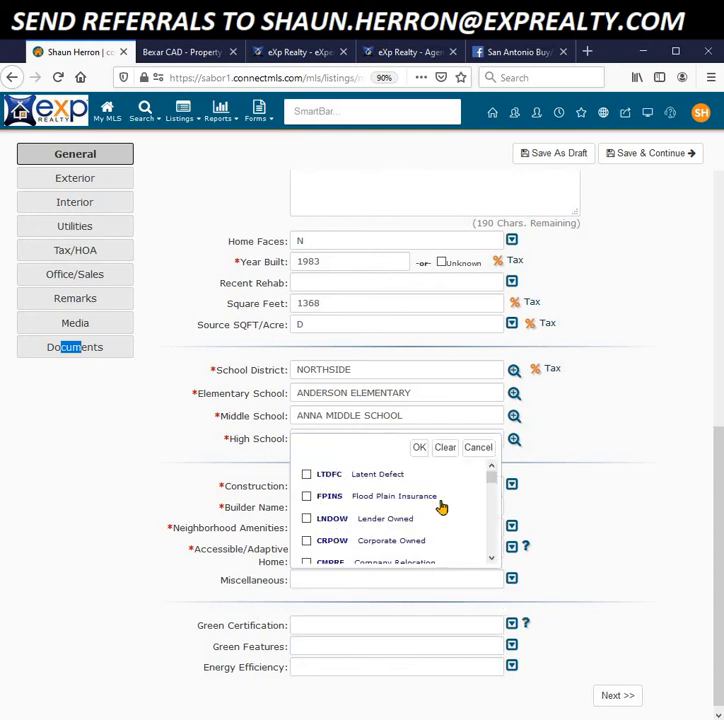
left_click(492, 559)
left_click(492, 560)
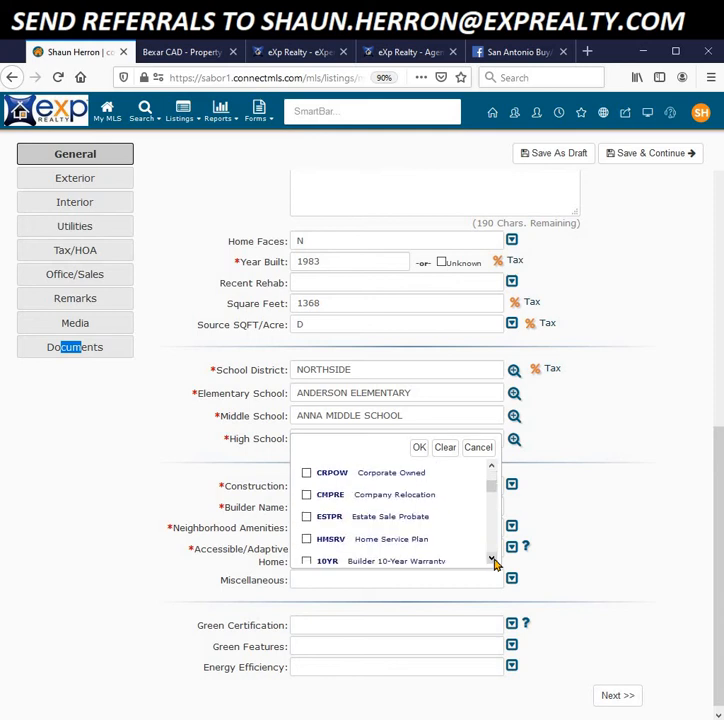
left_click(492, 560)
left_click(492, 560)
left_click(492, 560)
left_click(492, 560)
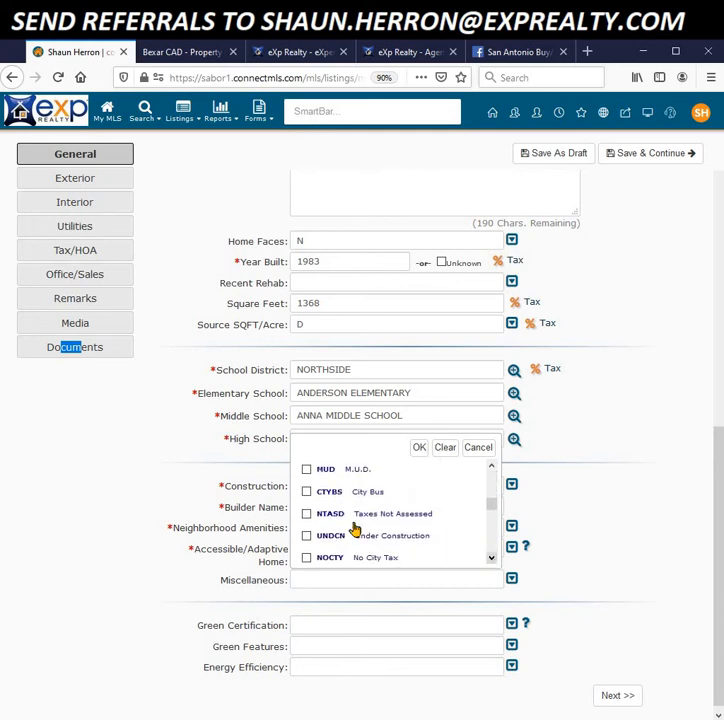
left_click(307, 492)
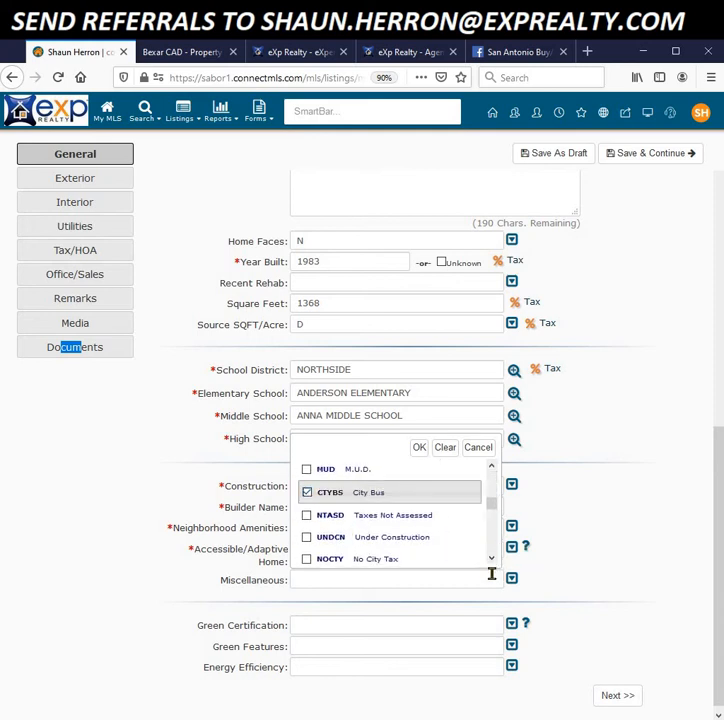
left_click(492, 560)
left_click(492, 560)
left_click(492, 560)
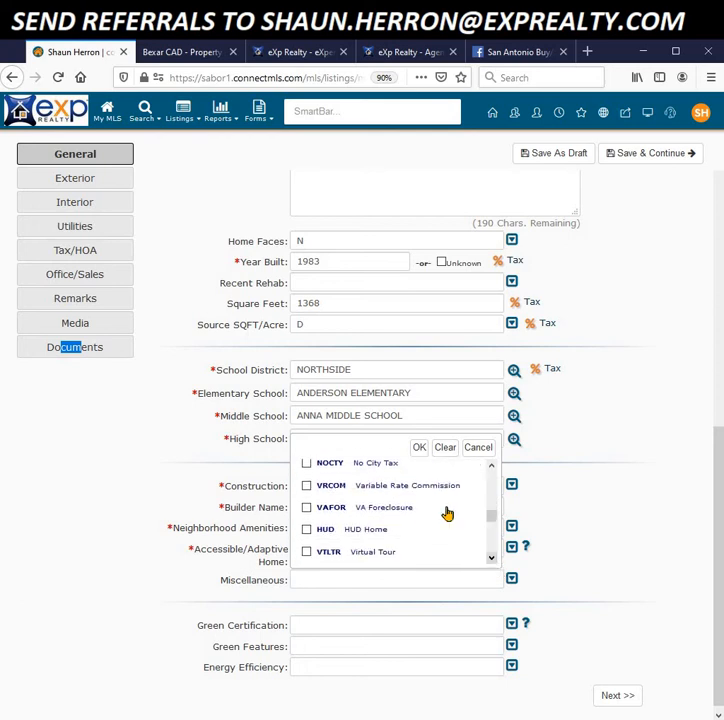
left_click(422, 447)
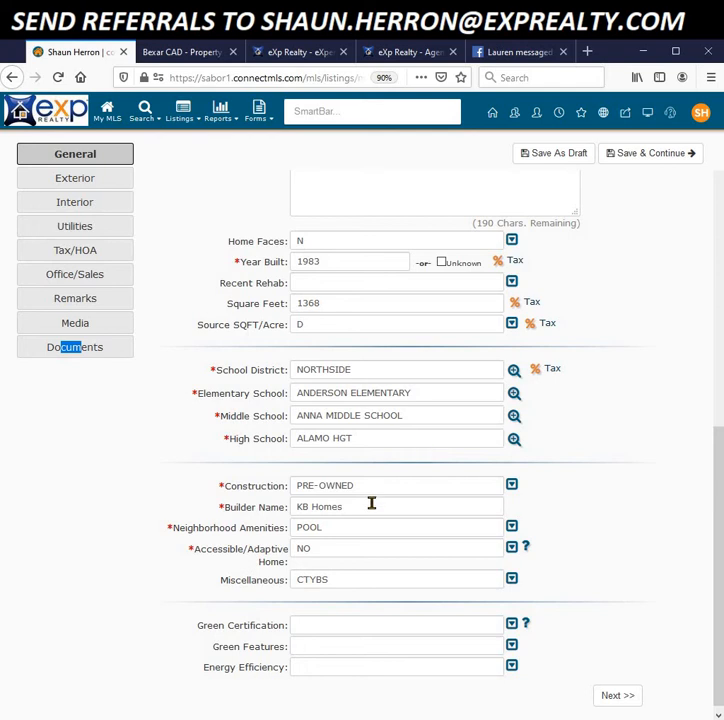
Step: Leave the Green Certification field empty
left_click(623, 568)
left_click_drag(720, 578, 719, 600)
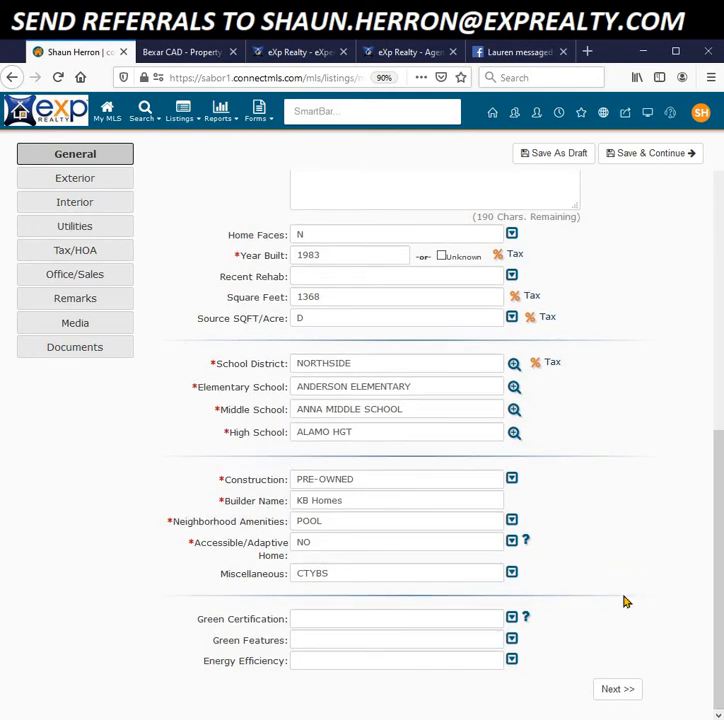
left_click(511, 620)
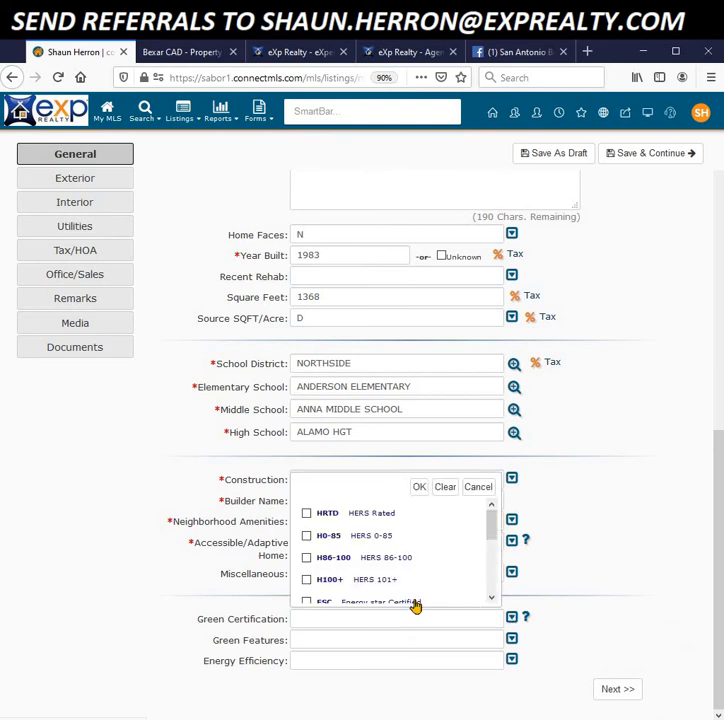
left_click_drag(491, 541, 482, 520)
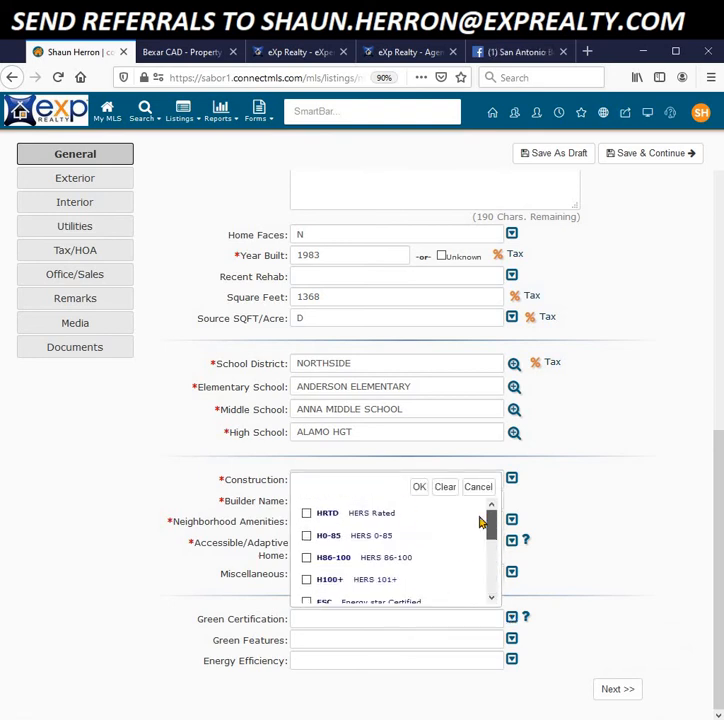
left_click(418, 487)
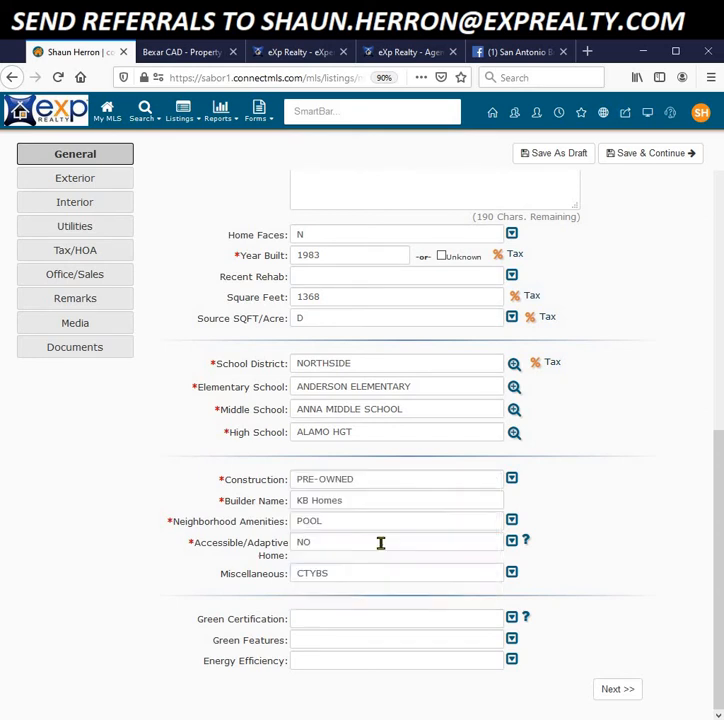
Step: Set Green Features to SHW and Energy Efficiency to TWH, then save and continue to Exterior
left_click(511, 640)
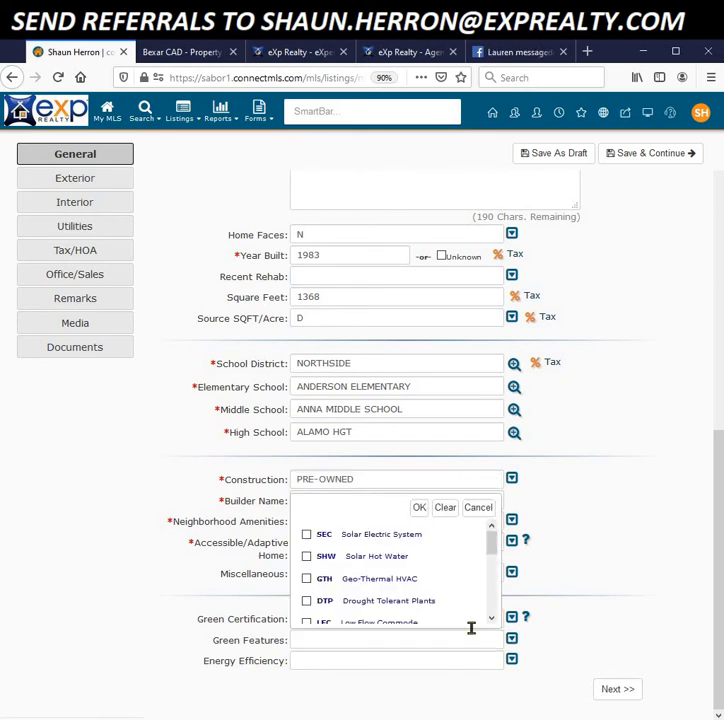
left_click(306, 558)
left_click(419, 508)
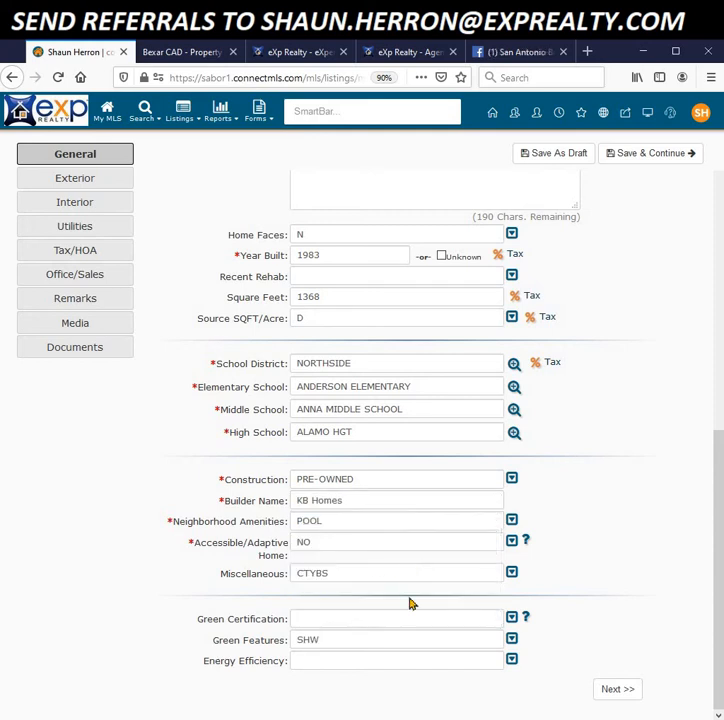
left_click(511, 660)
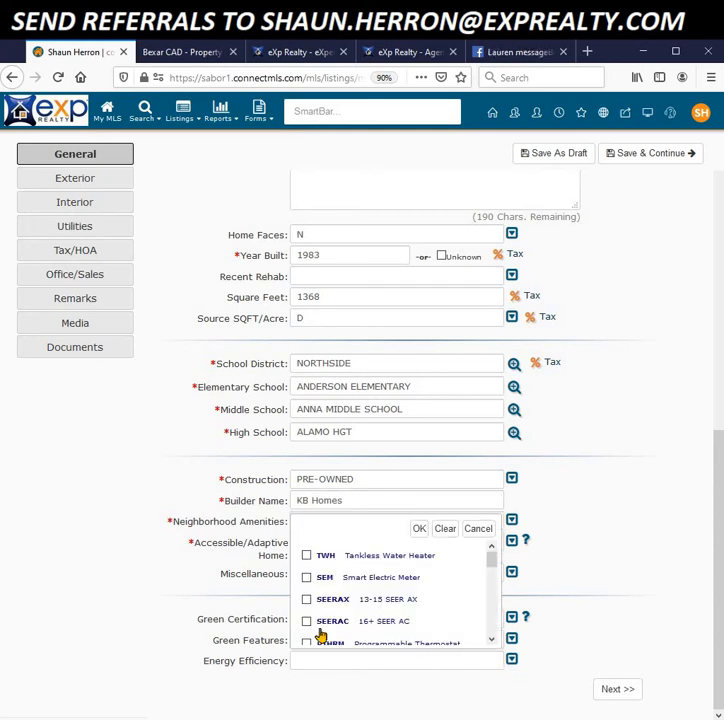
left_click(306, 555)
left_click(419, 528)
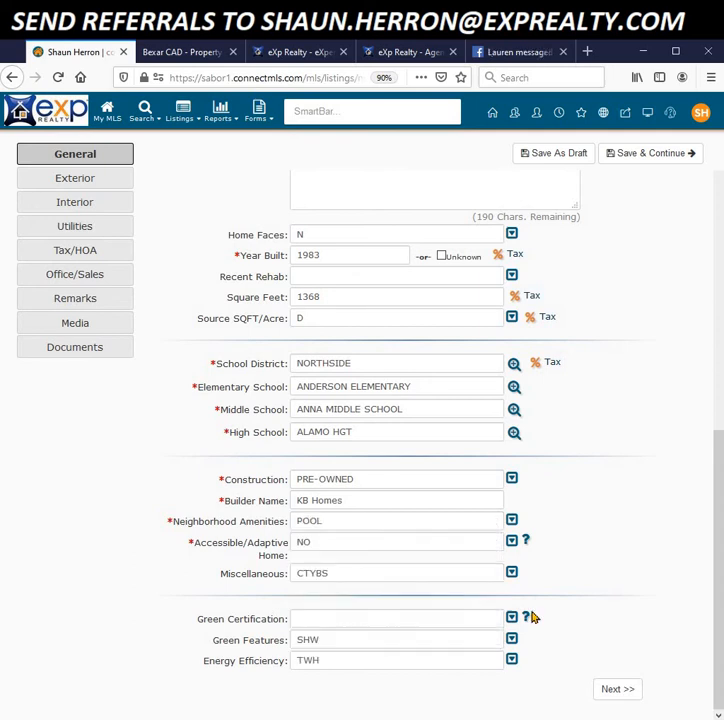
left_click(617, 690)
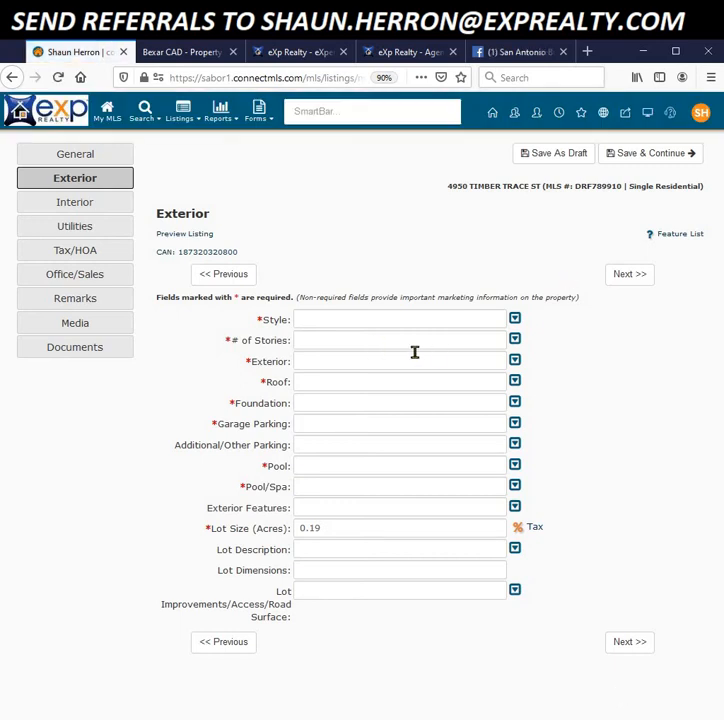
Step: Set the Style to 1STRY (one story) and the Exterior to BRICK
left_click(515, 320)
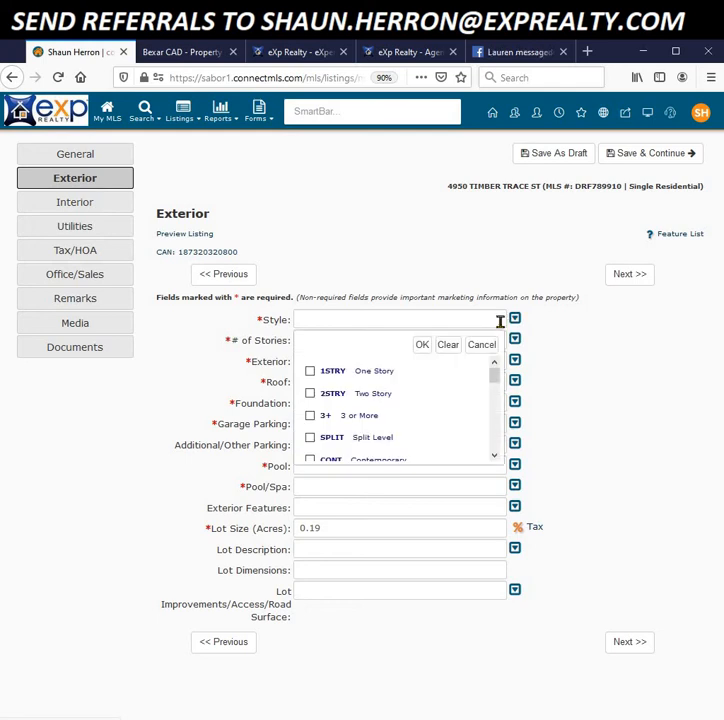
left_click(310, 371)
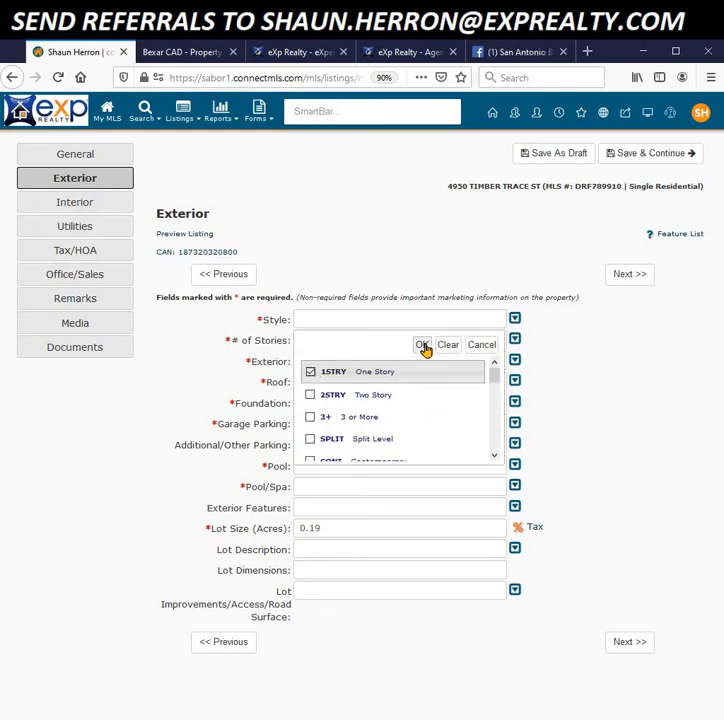
left_click(424, 345)
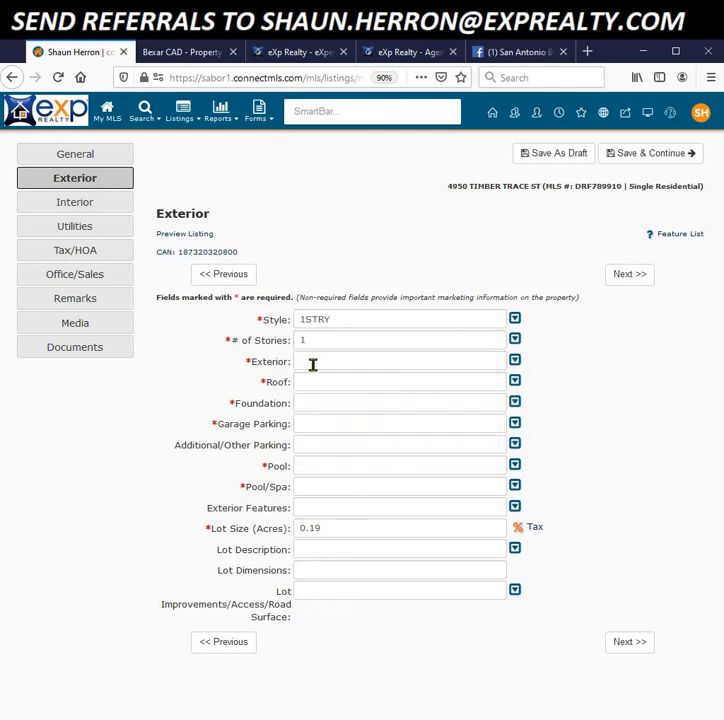
left_click(515, 361)
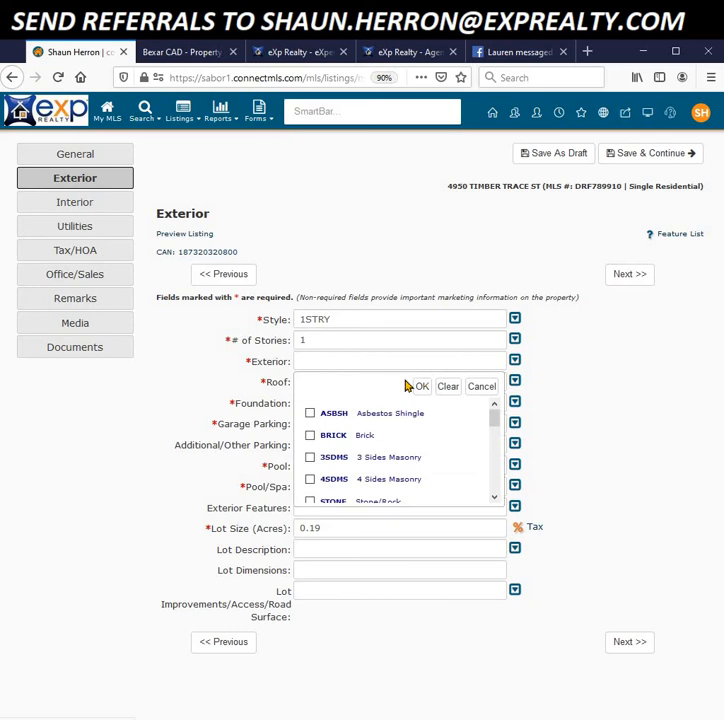
left_click(310, 436)
left_click(421, 386)
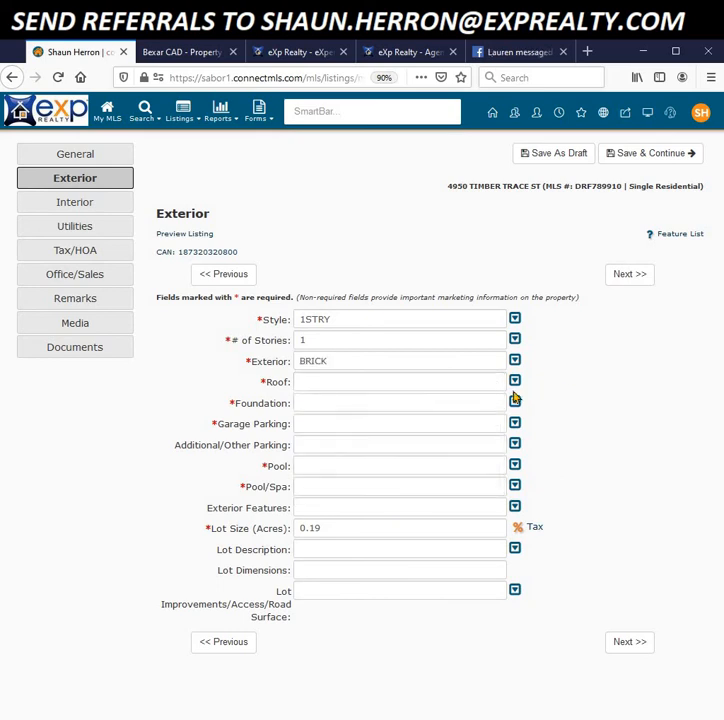
Step: Set Roof to COMP, Foundation to SLAB and Garage Parking to 1GAR
left_click(515, 384)
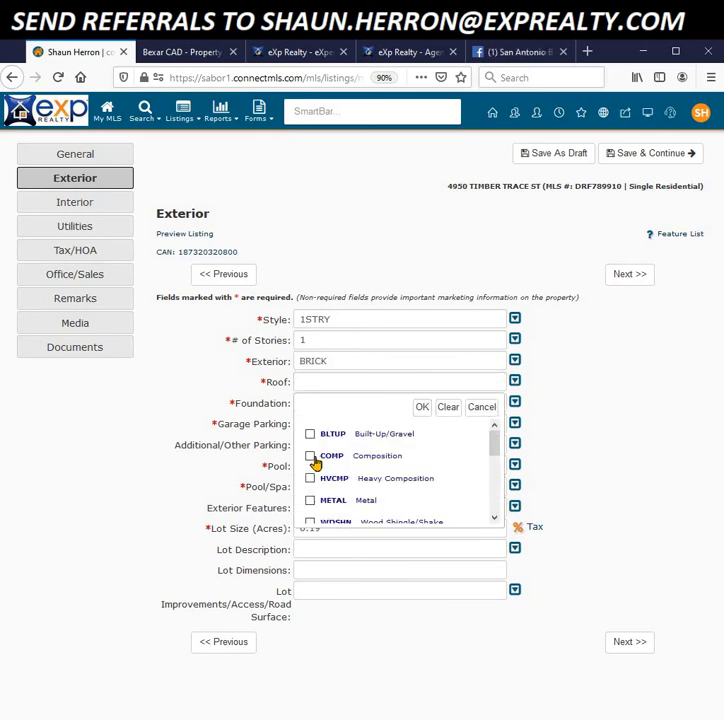
left_click(310, 457)
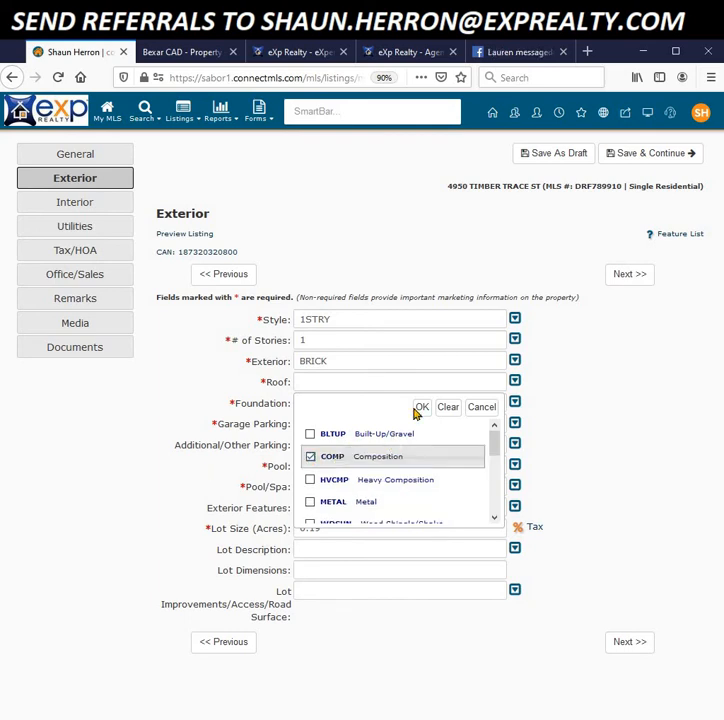
left_click(421, 407)
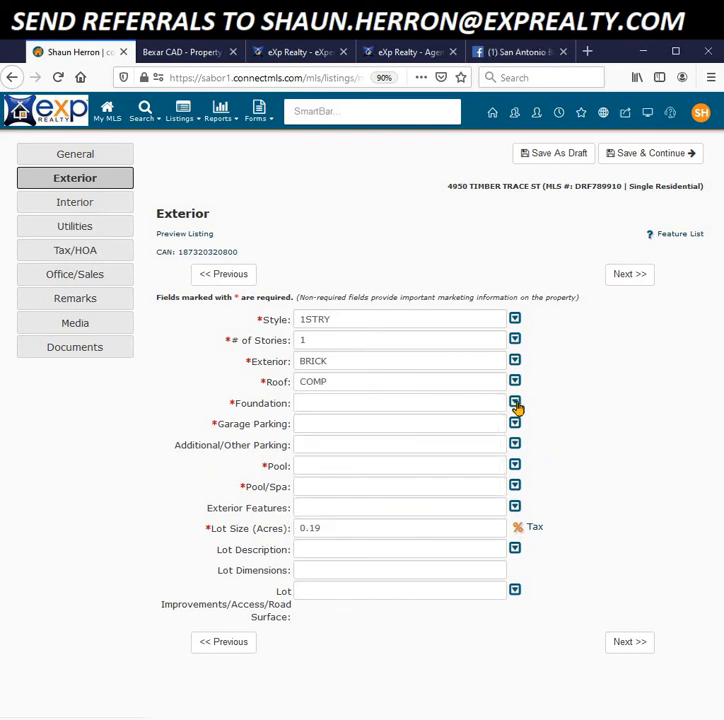
left_click(515, 404)
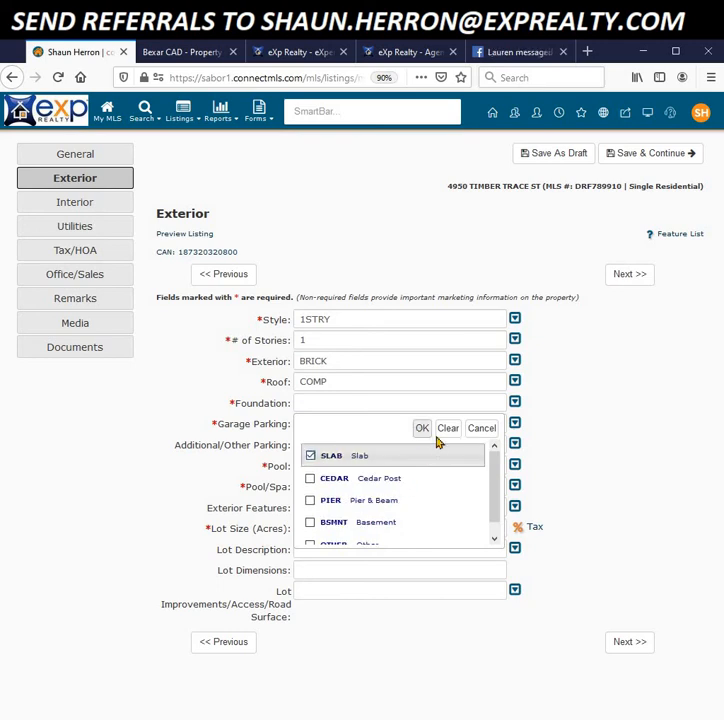
left_click(422, 428)
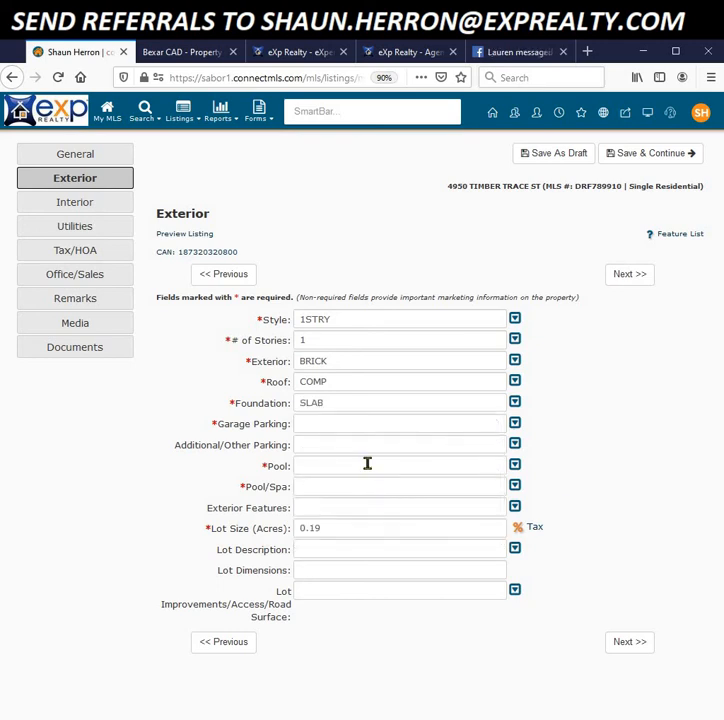
left_click(515, 424)
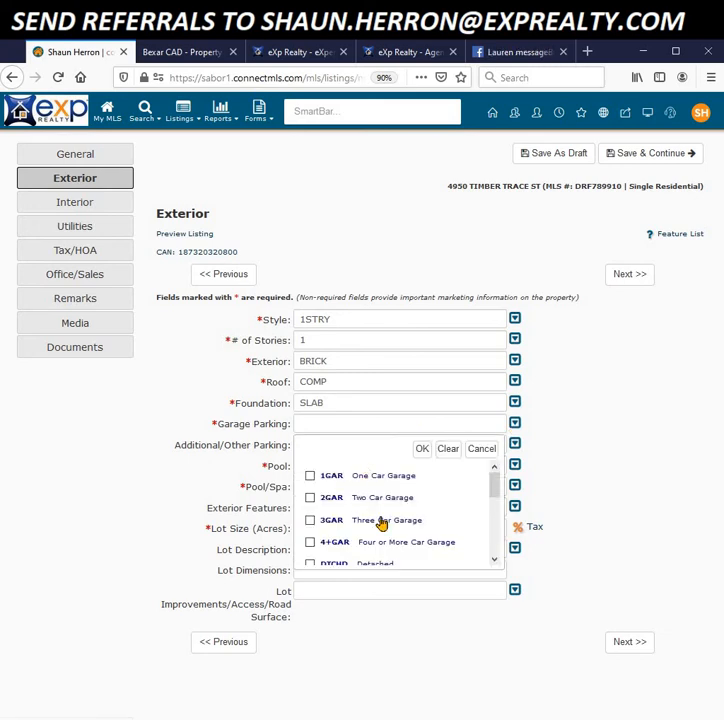
left_click(310, 477)
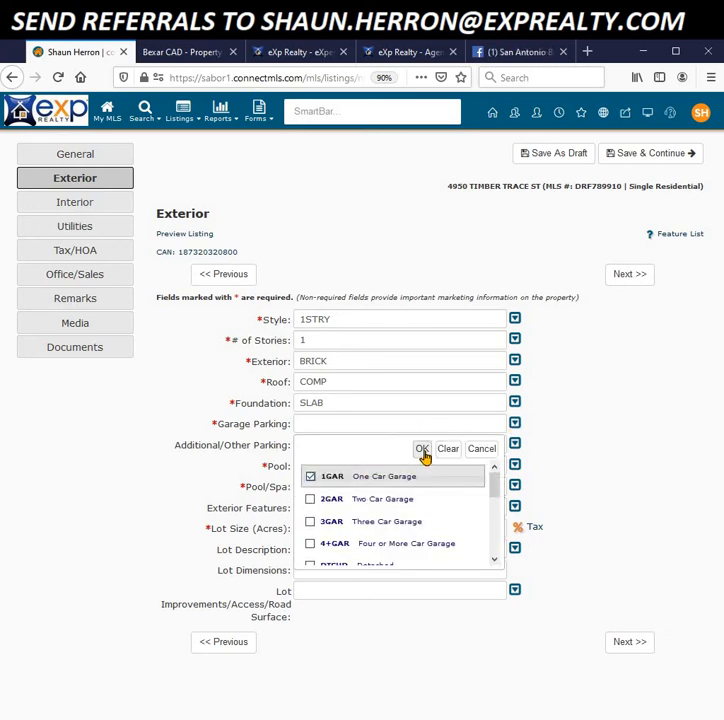
left_click(423, 450)
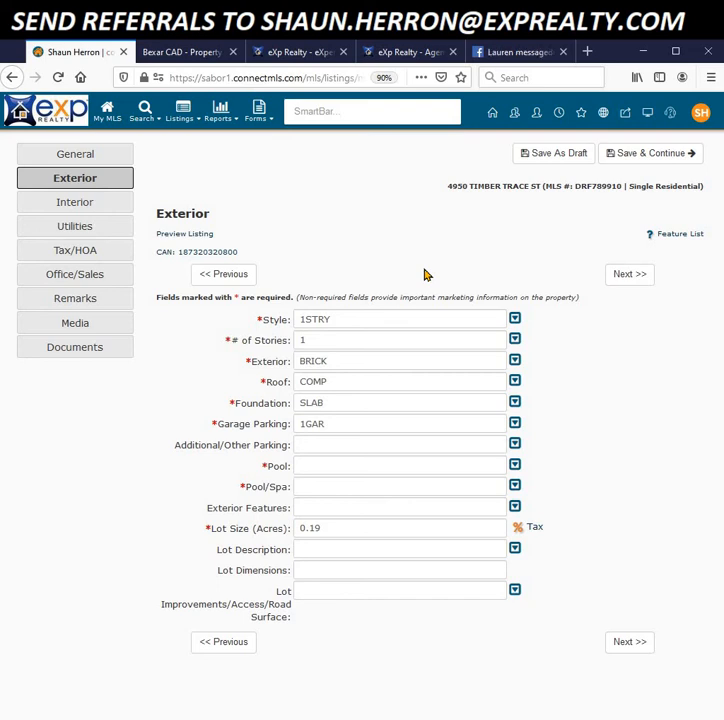
Step: Mark the property as having a pool and set Pool/Spa to NONE
left_click(515, 485)
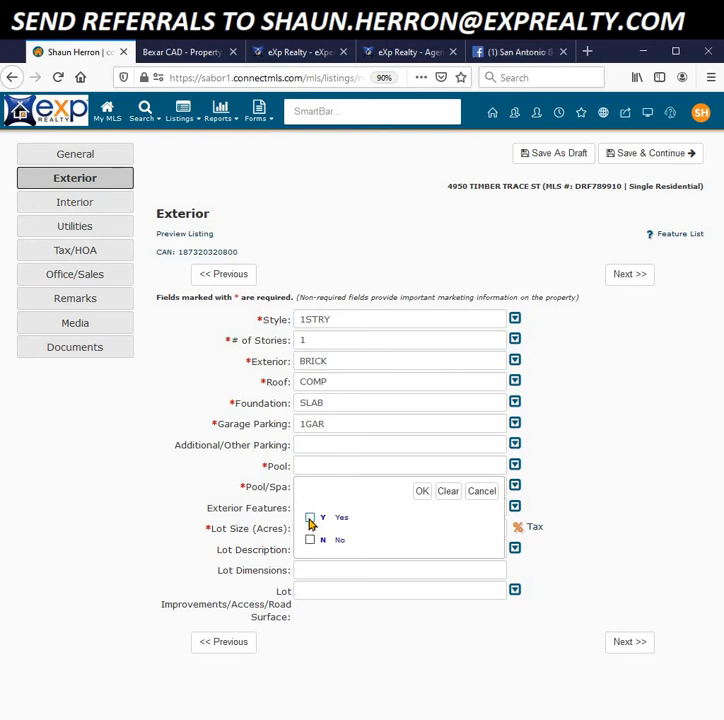
left_click(310, 519)
left_click(422, 491)
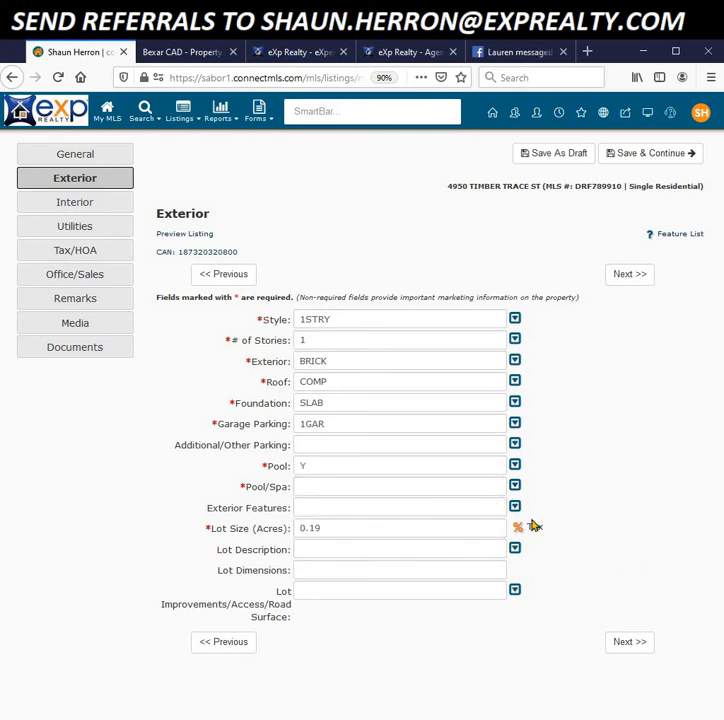
left_click(515, 487)
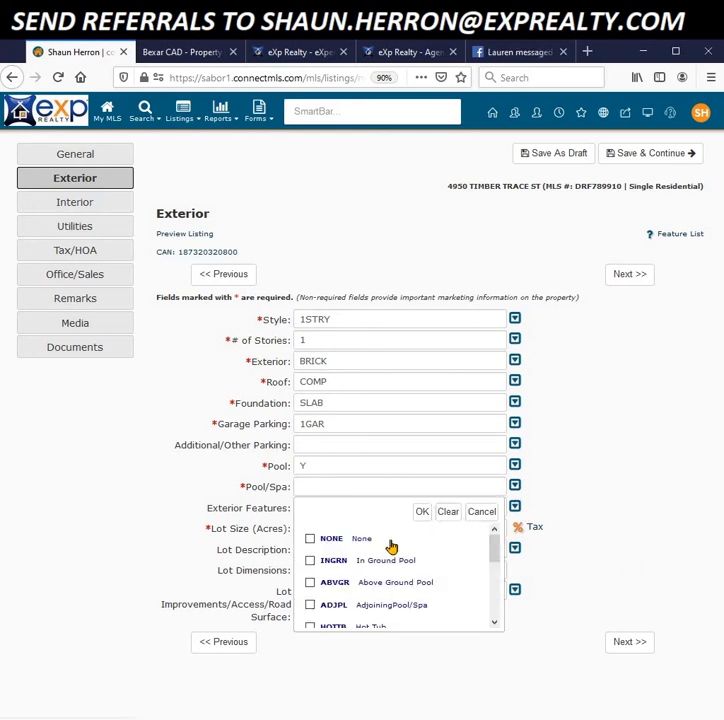
left_click(311, 541)
left_click(422, 512)
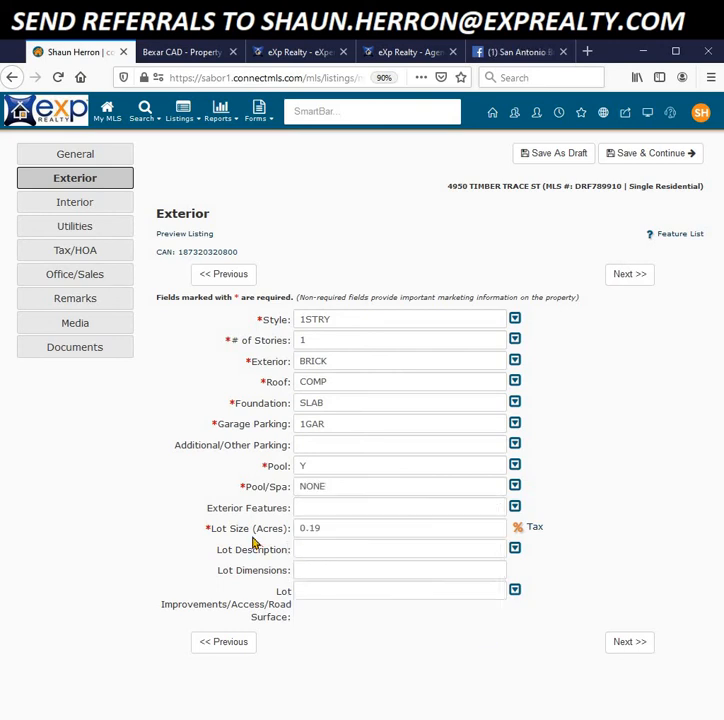
Step: Set Exterior Features to PVTEN and Lot Description to CLDSC, then continue to Interior
left_click(515, 507)
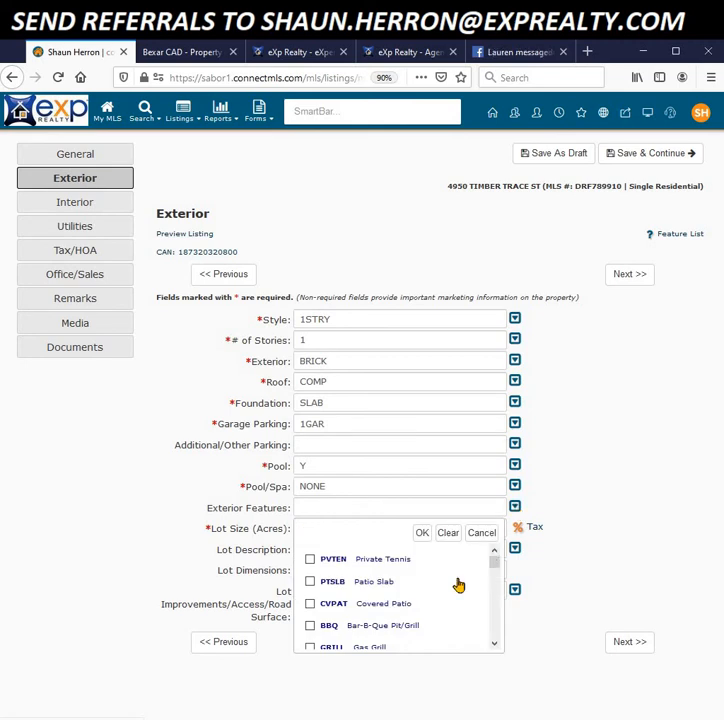
left_click(322, 563)
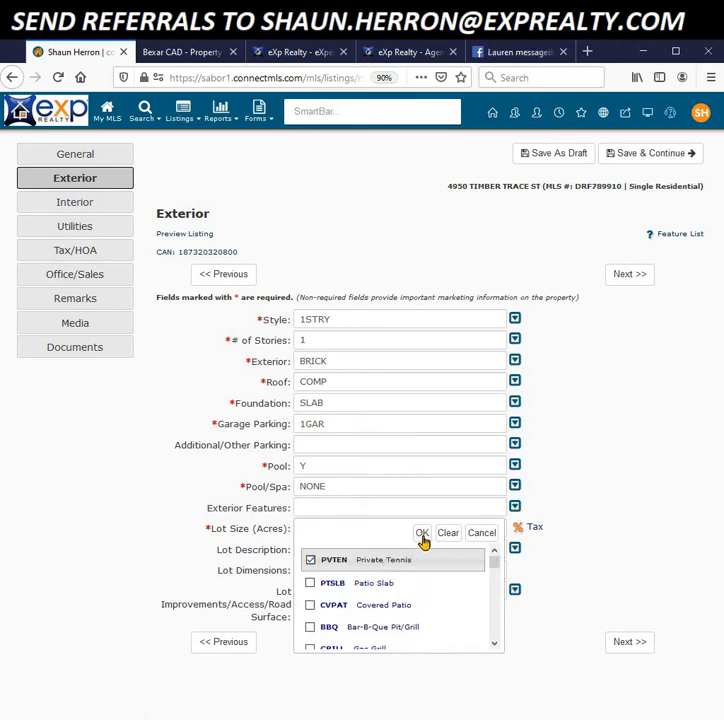
left_click(421, 533)
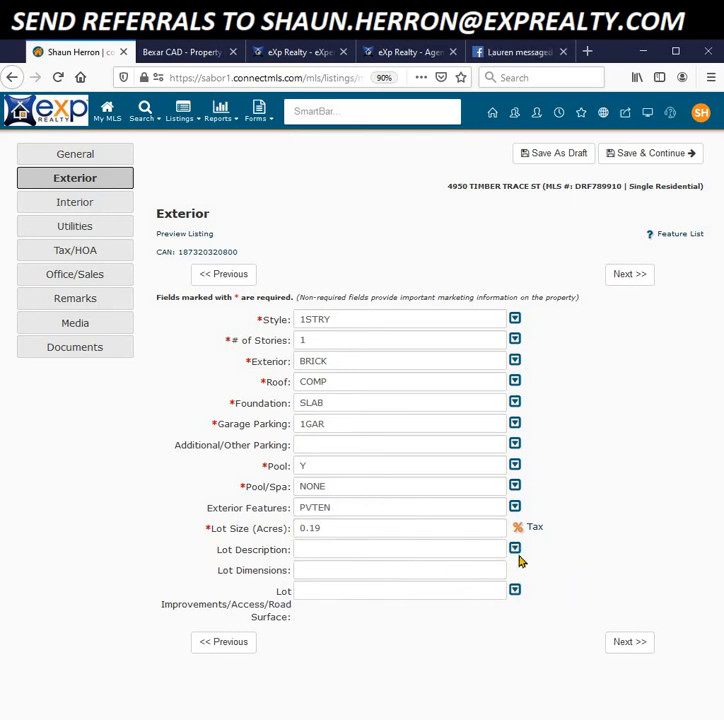
left_click(514, 550)
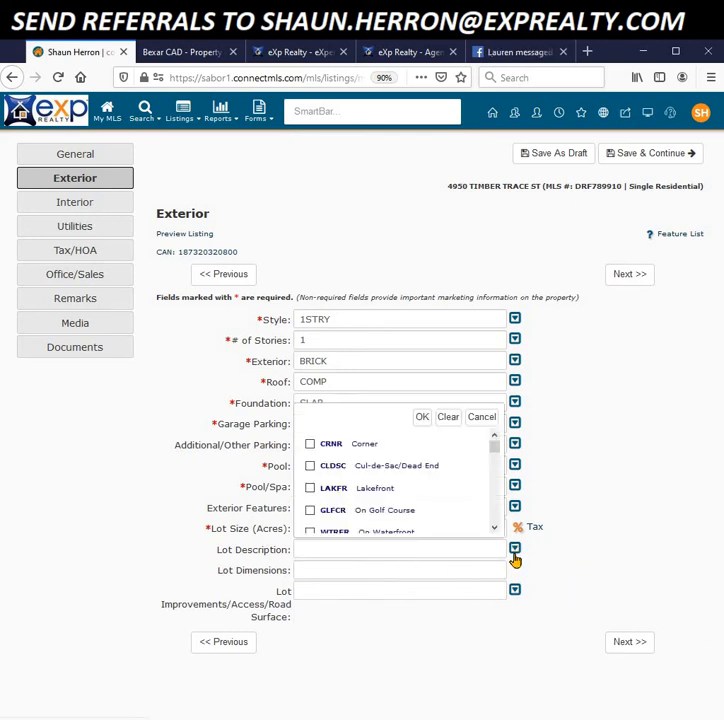
left_click(310, 466)
left_click(421, 418)
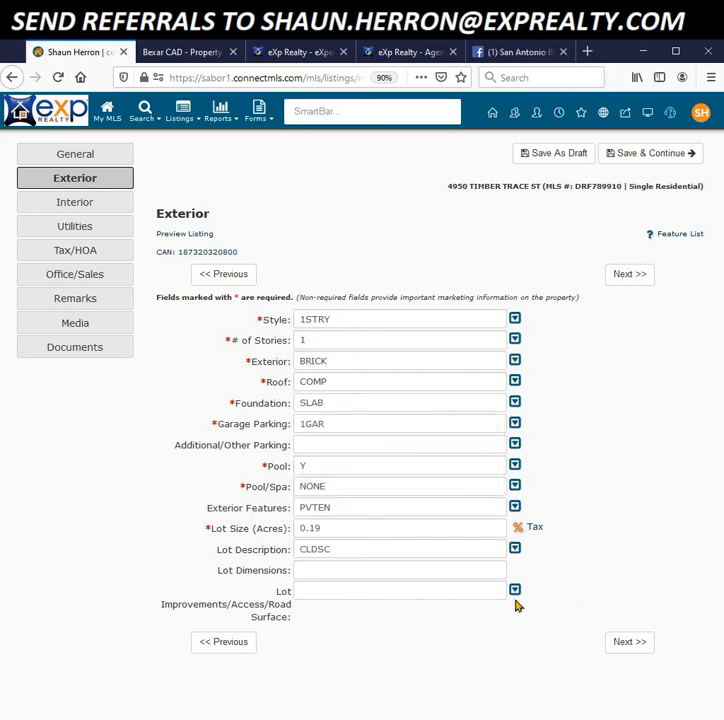
left_click(629, 646)
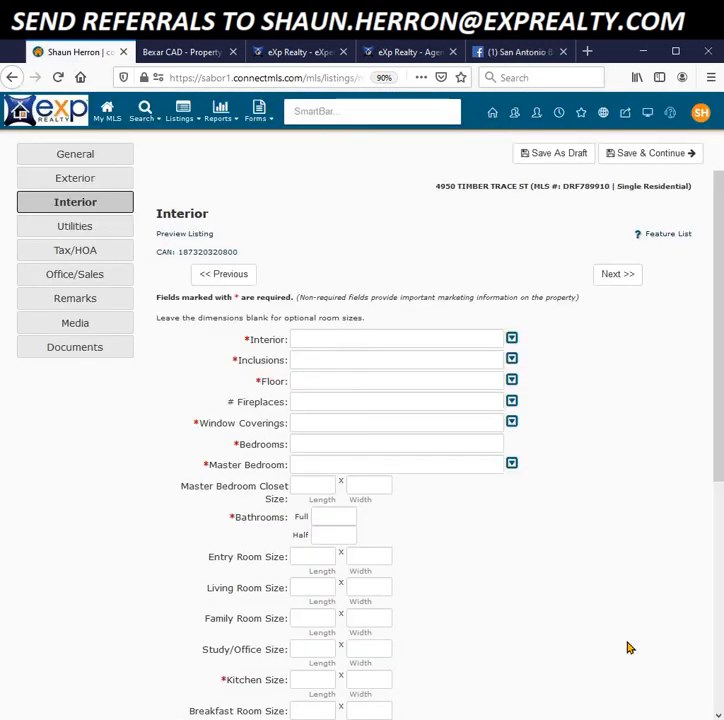
Step: Set Interior to 1LVAR and Inclusions to CLFNS and MCOVN (ceiling fans, microwave oven)
left_click(511, 341)
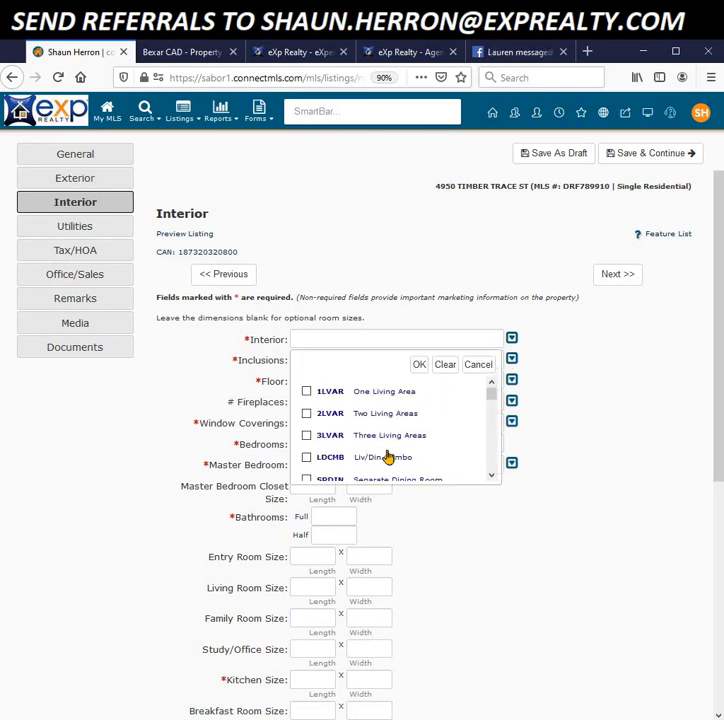
left_click(306, 392)
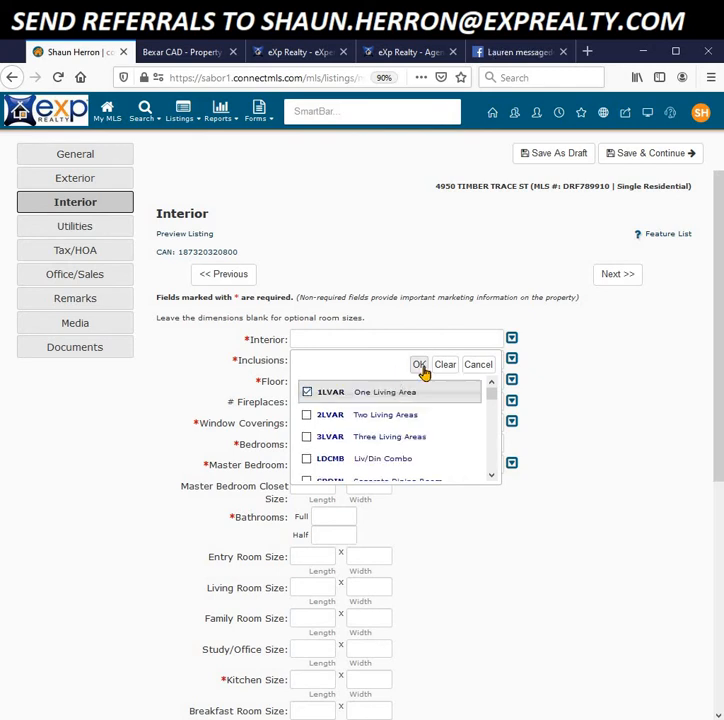
left_click(421, 365)
left_click(512, 361)
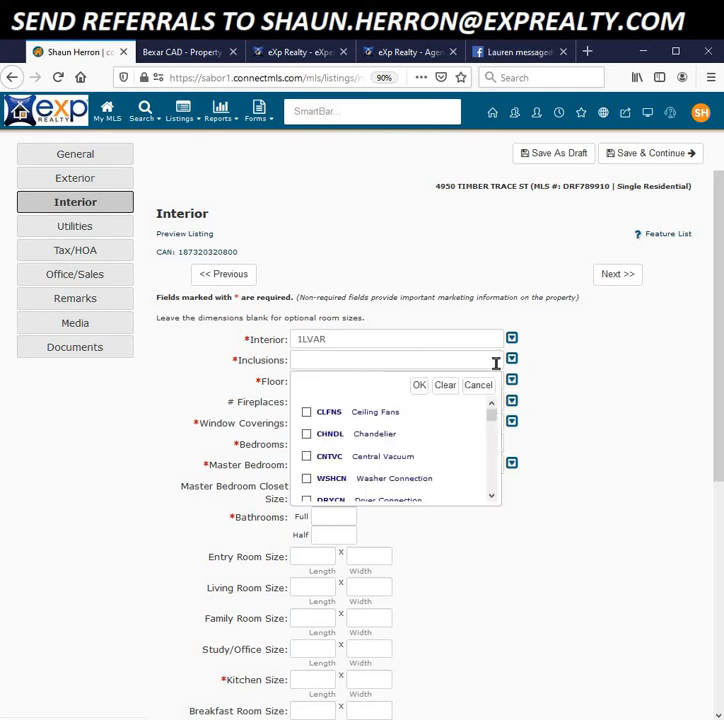
left_click(307, 418)
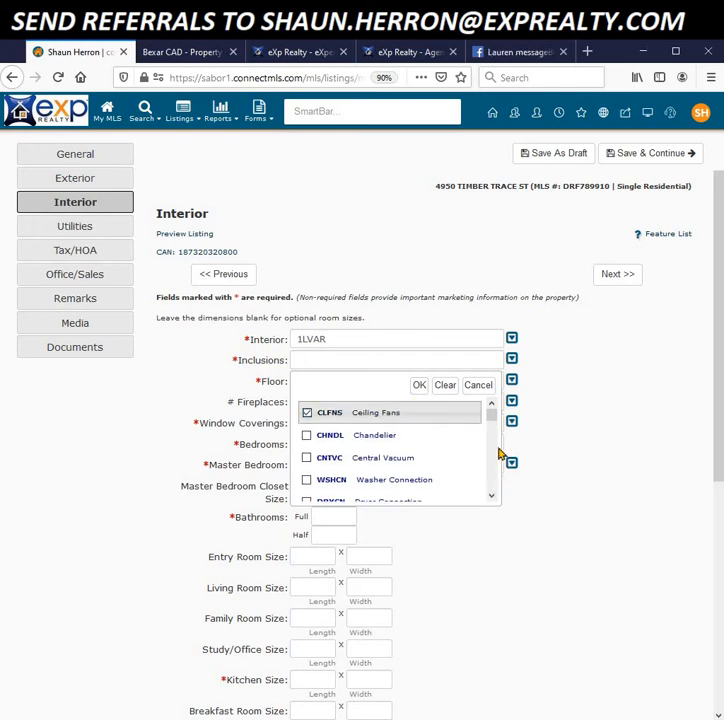
left_click(492, 497)
left_click(492, 497)
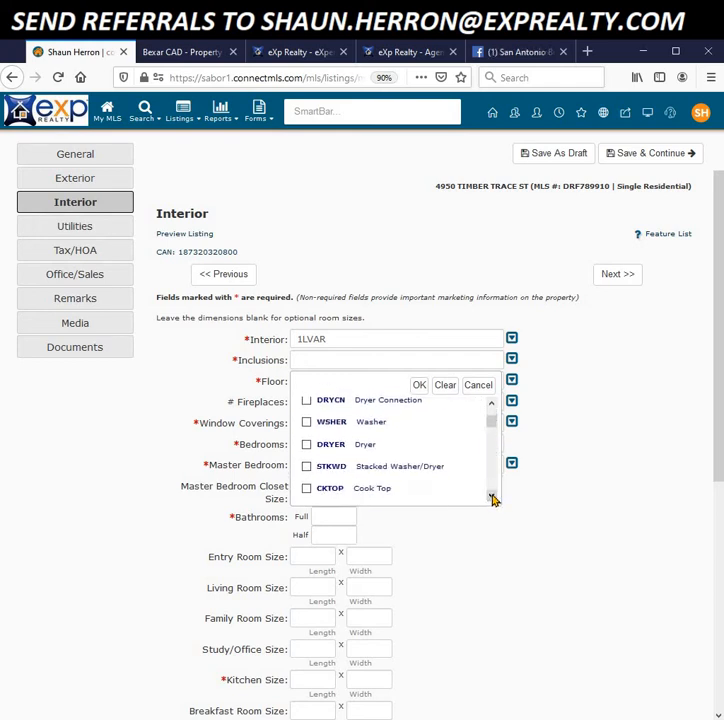
left_click(492, 497)
left_click(492, 497)
left_click(492, 497)
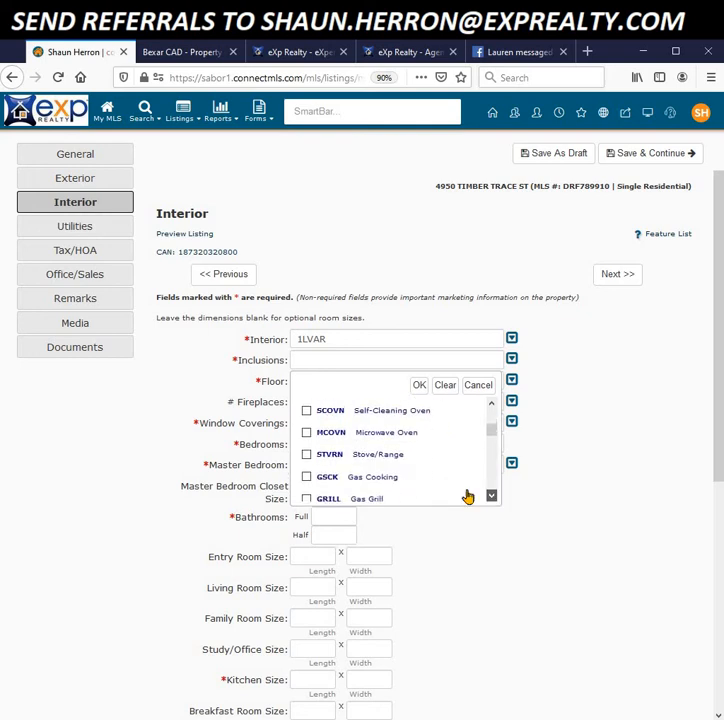
left_click(307, 420)
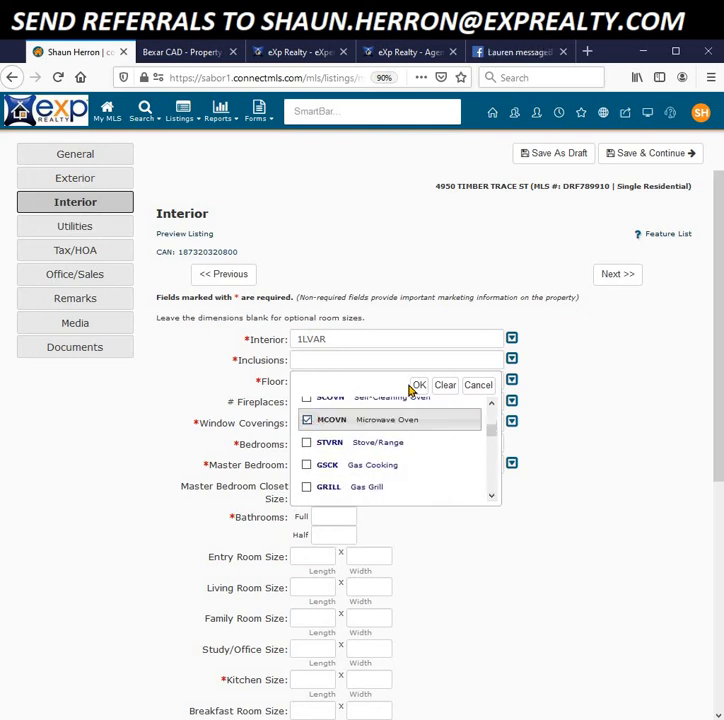
left_click(419, 386)
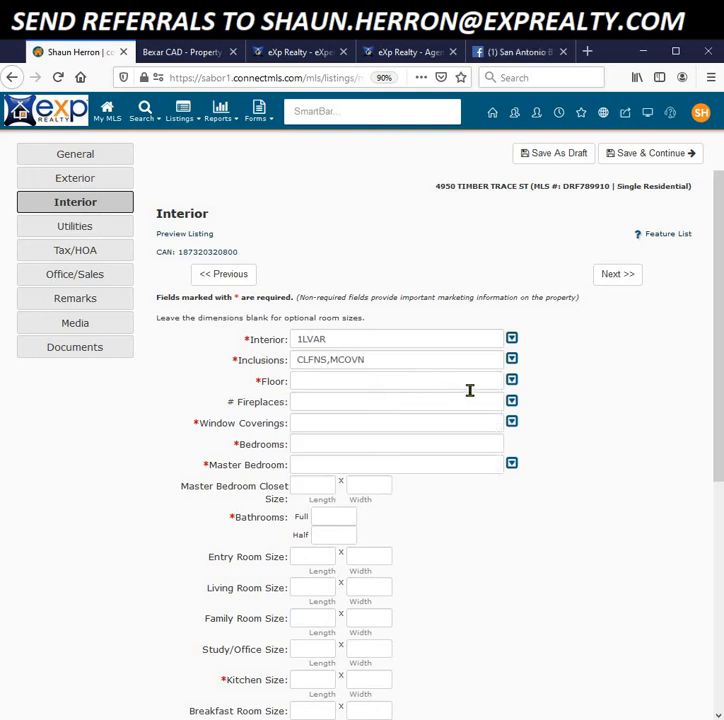
Step: Set the Floor to CRPT (carpeting)
left_click(512, 381)
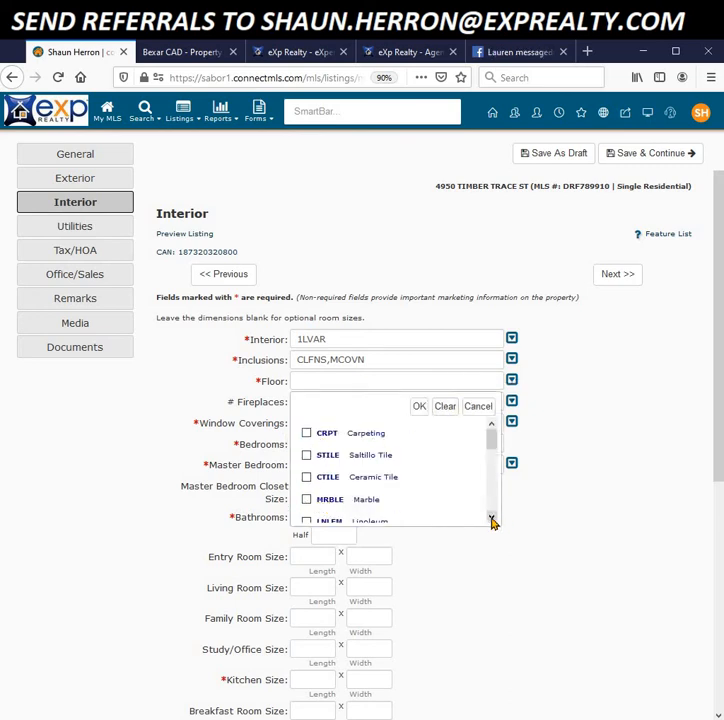
left_click_drag(491, 521, 492, 519)
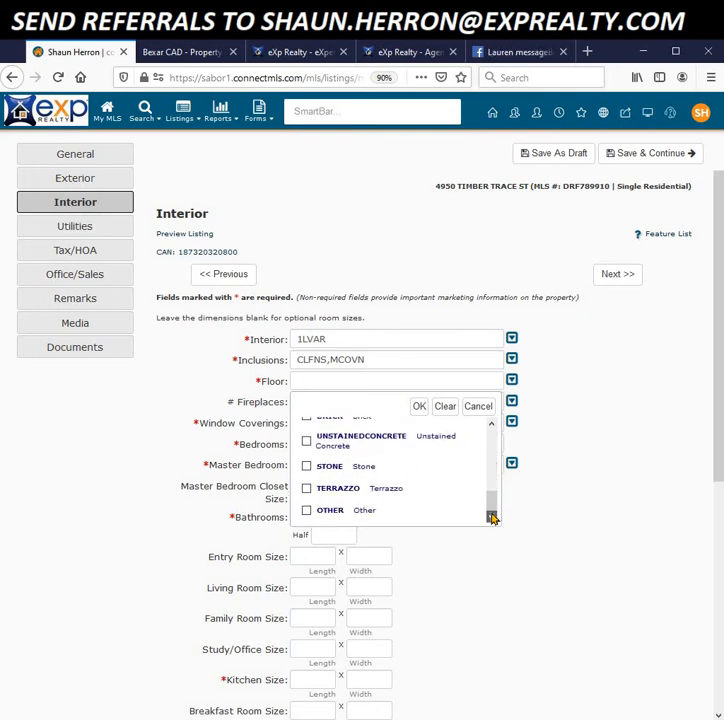
scroll(492, 450, "up", 10)
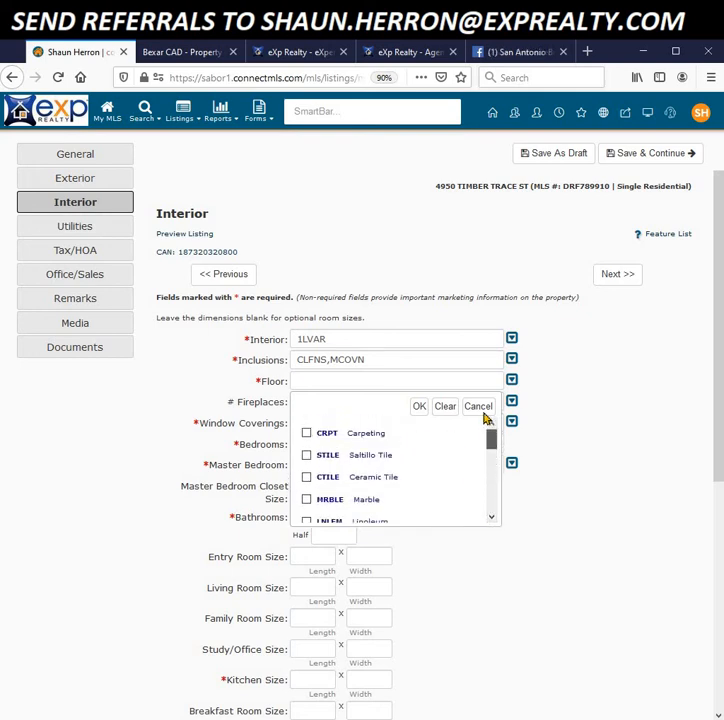
left_click(306, 435)
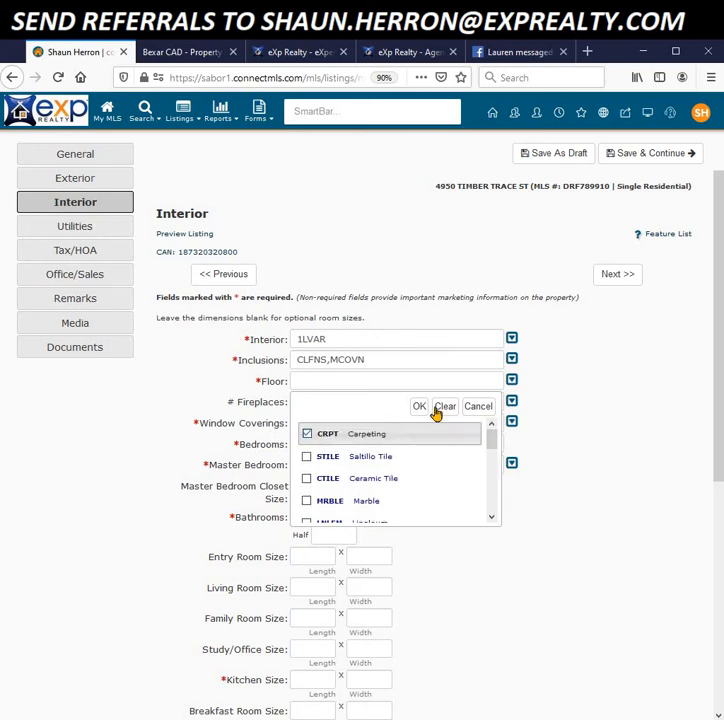
left_click(417, 407)
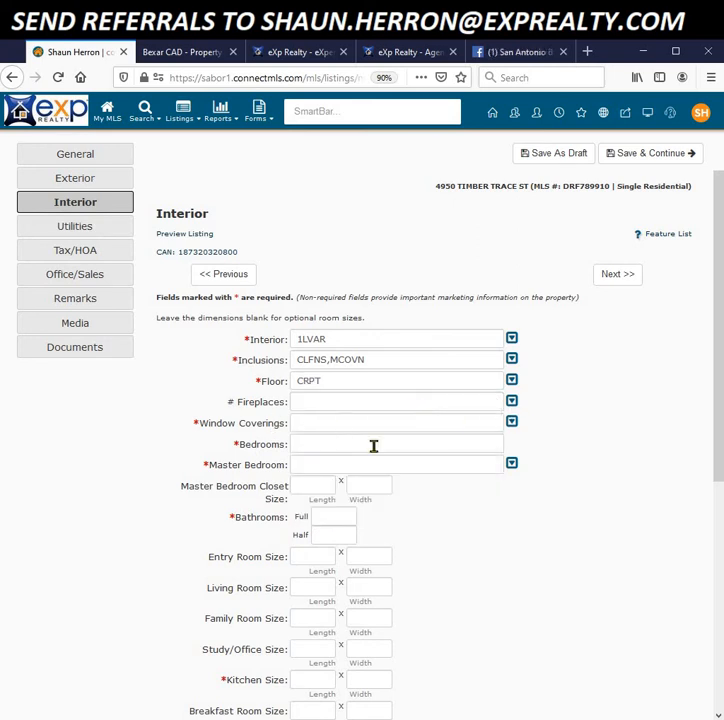
Step: Set Window Coverings to ALL
left_click(513, 422)
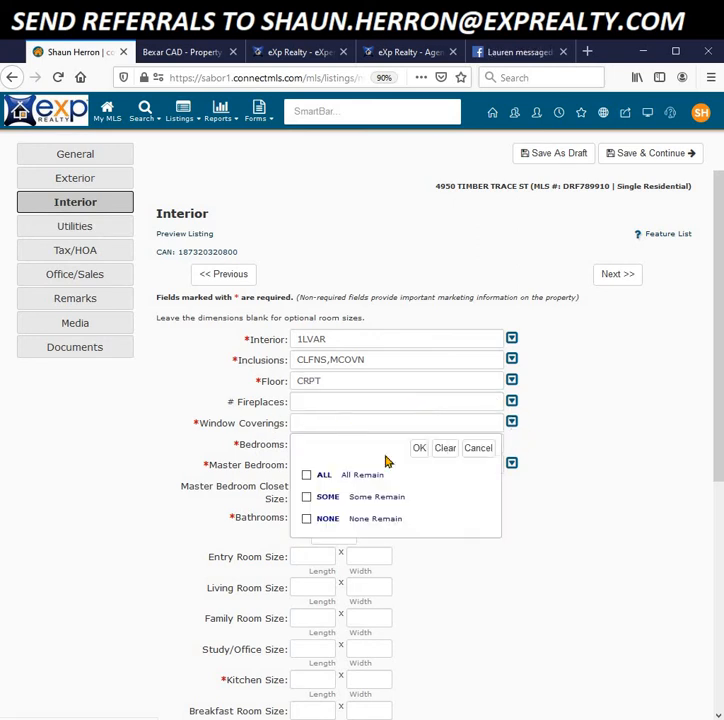
left_click(307, 475)
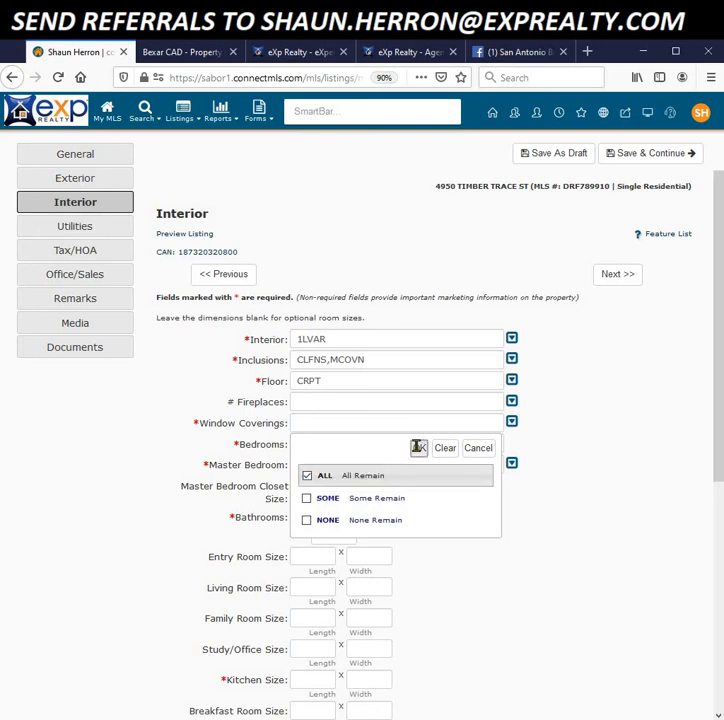
left_click(419, 448)
Step: Enter 3 as the number of bedrooms
left_click(338, 449)
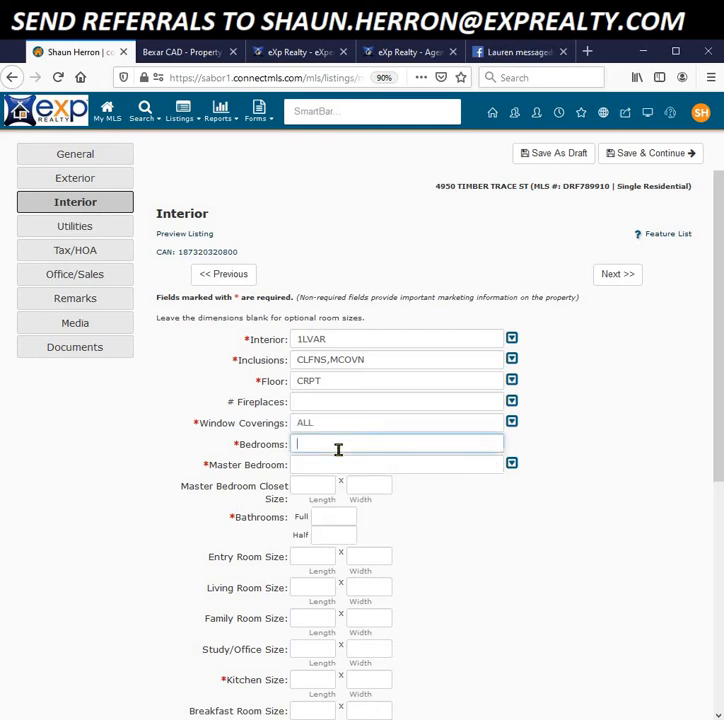
type("3")
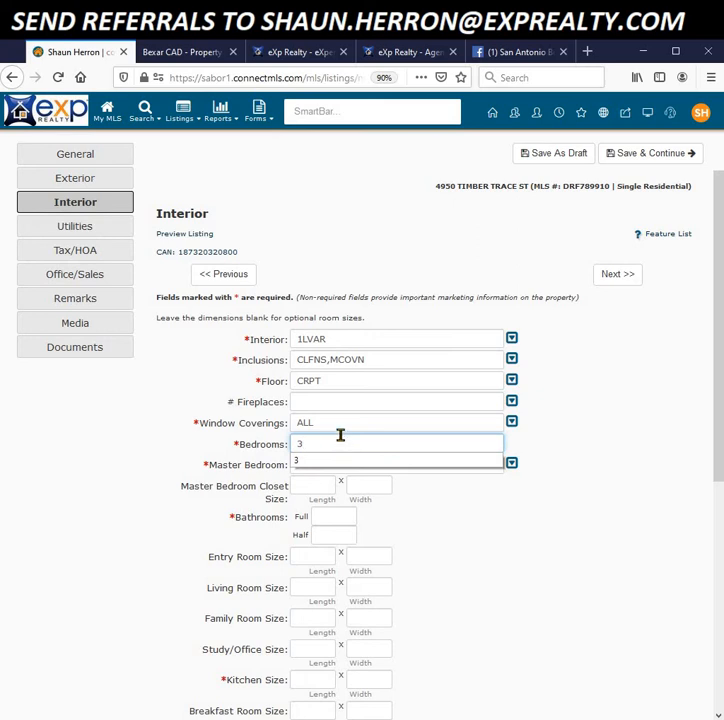
left_click(196, 486)
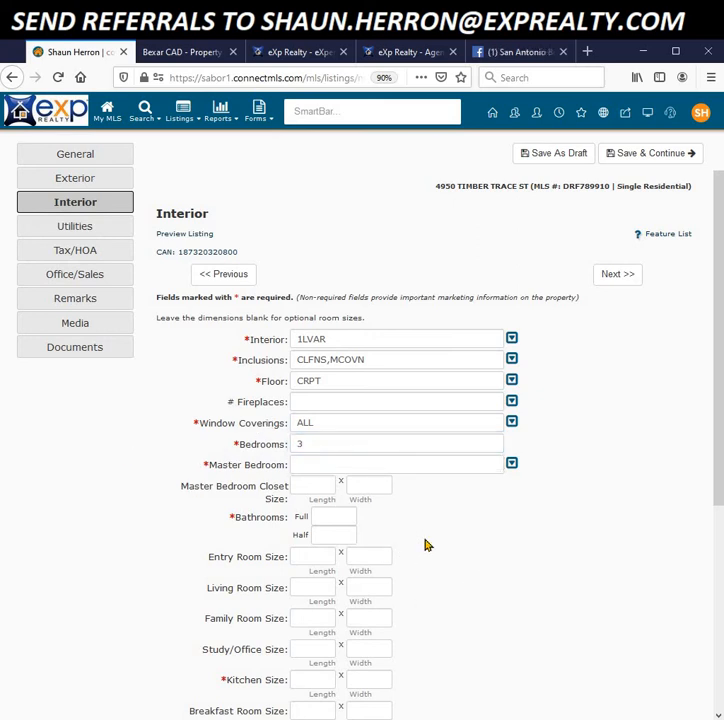
scroll(490, 545, "down", 3)
scroll(478, 541, "up", 1)
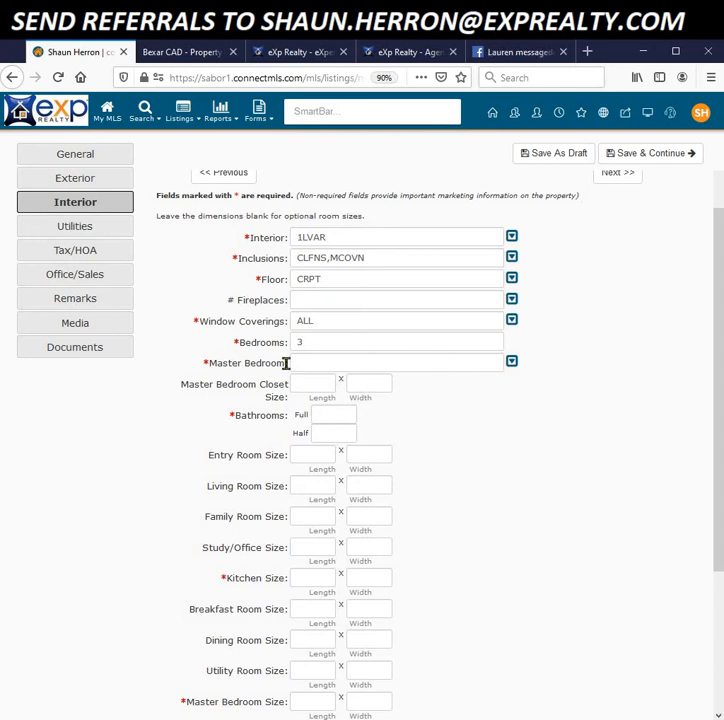
Step: Set the master bedroom to DWNST with a 10 x 10 closet
left_click(512, 364)
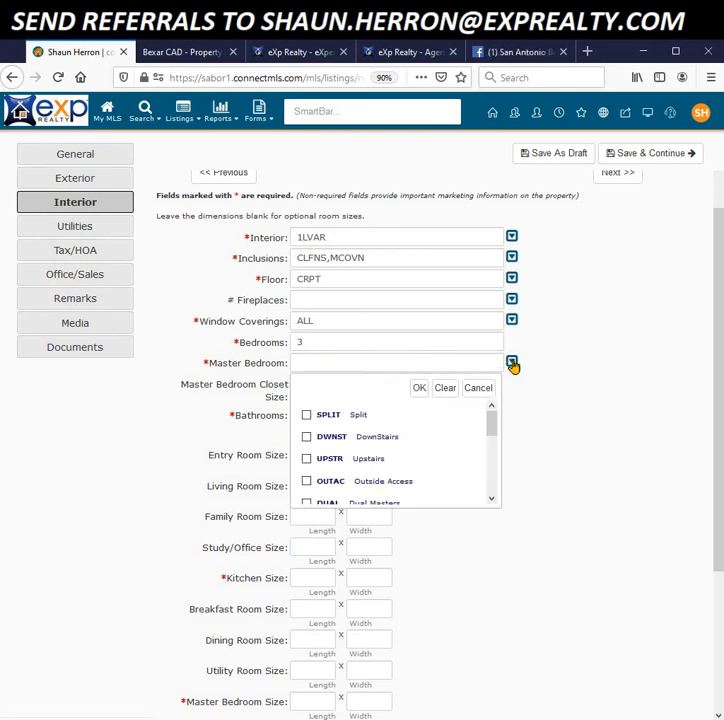
left_click(306, 437)
left_click(418, 388)
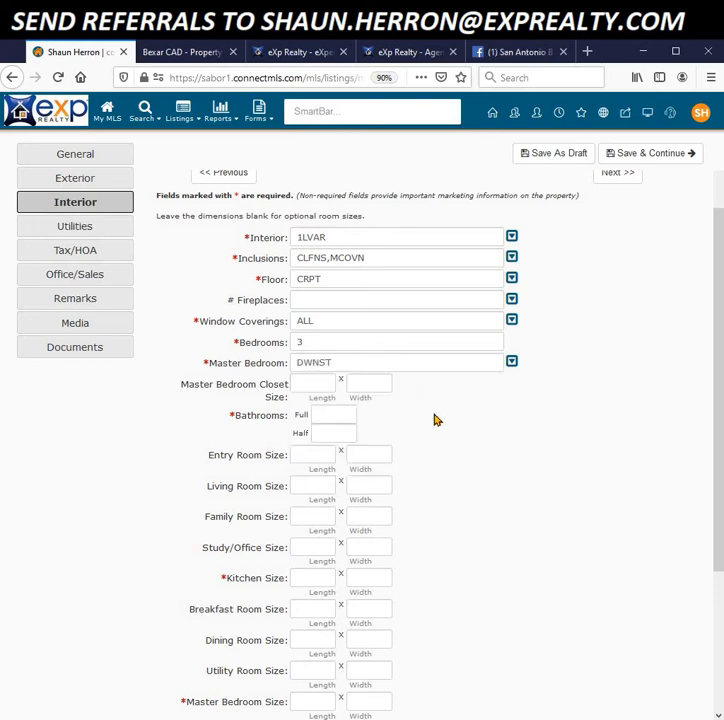
left_click(323, 385)
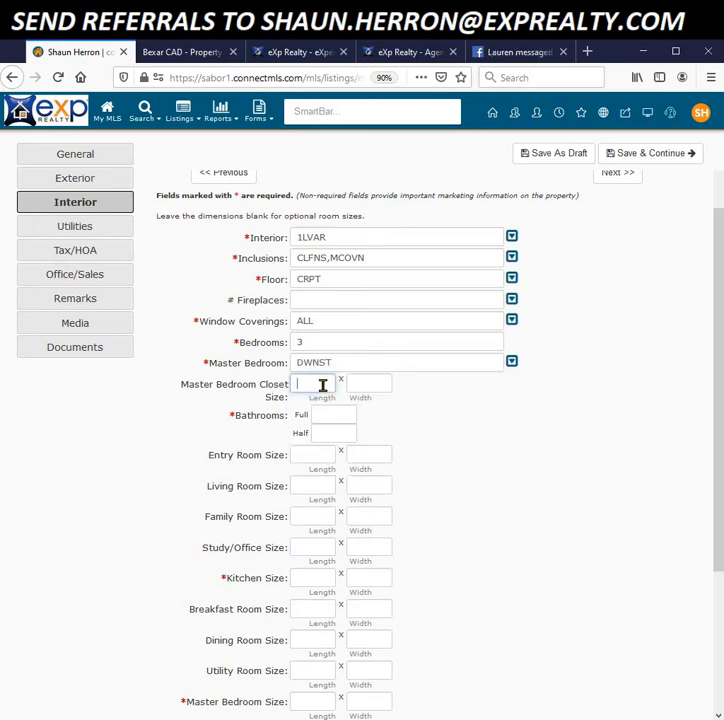
type("10")
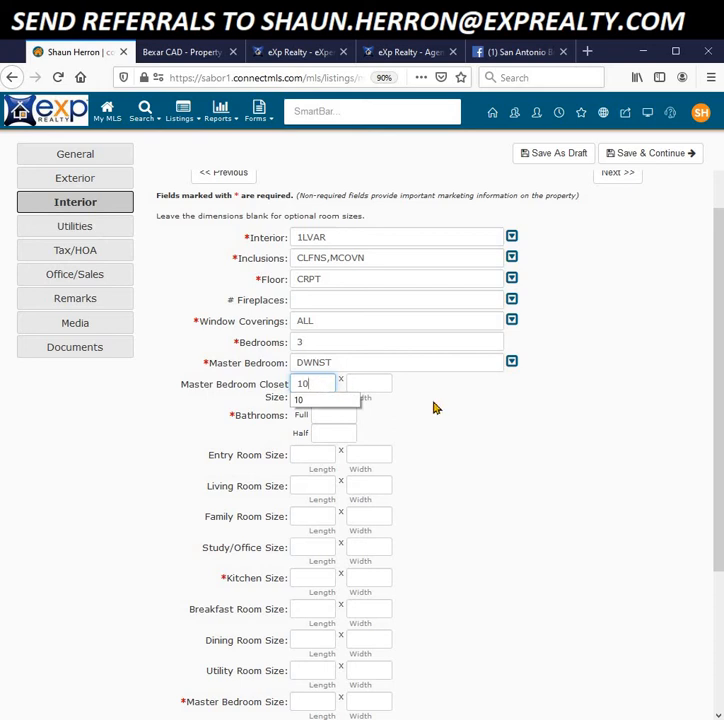
left_click(363, 381)
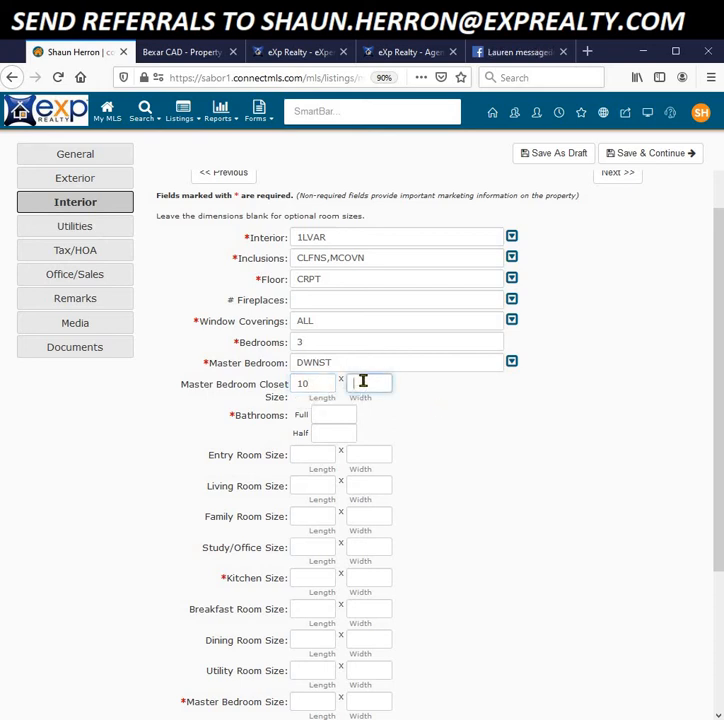
type("10")
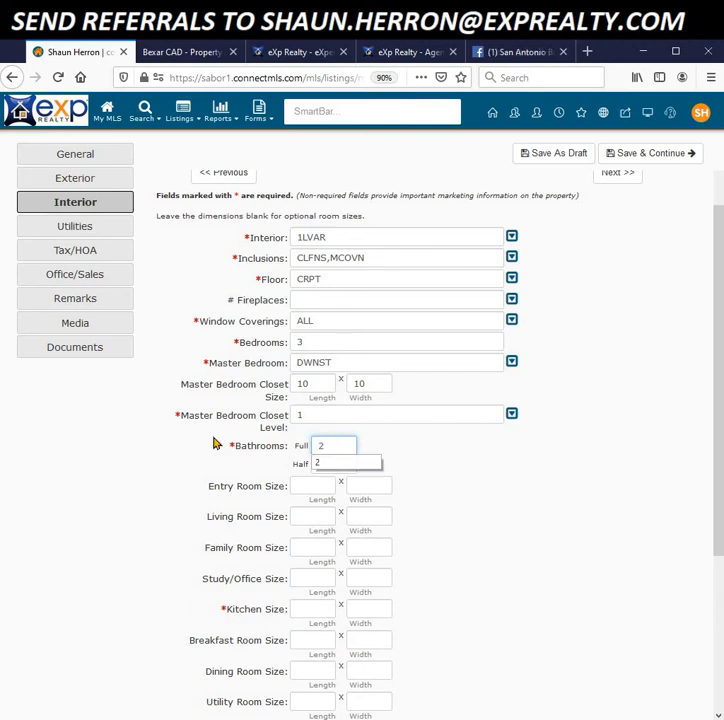
Step: Enter 2 full bathrooms and set Master Bath to TSCMB (Tub/Shower Combo)
left_click(134, 464)
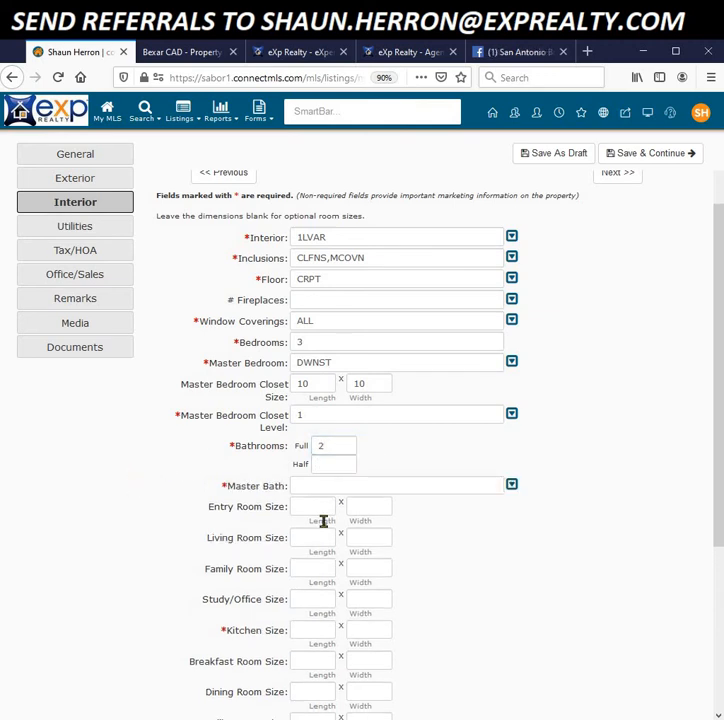
left_click(512, 486)
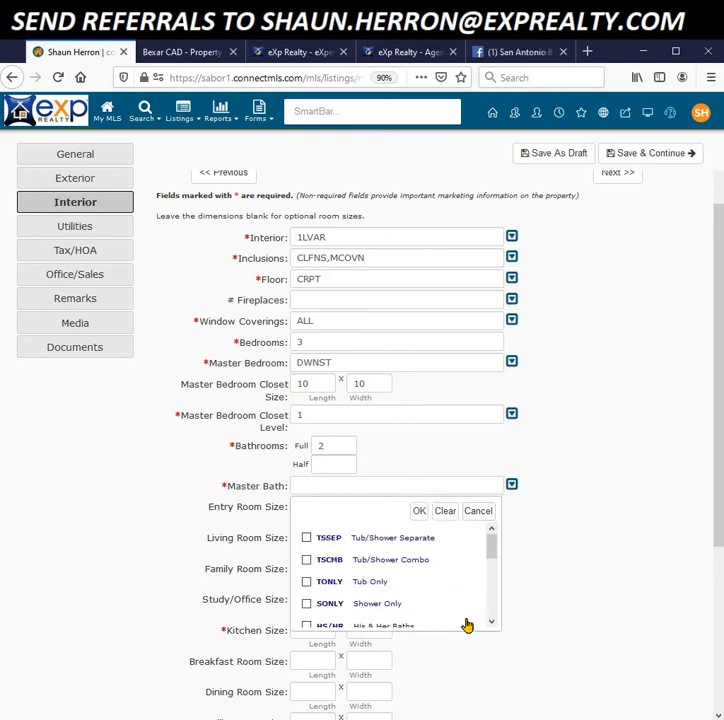
left_click(307, 561)
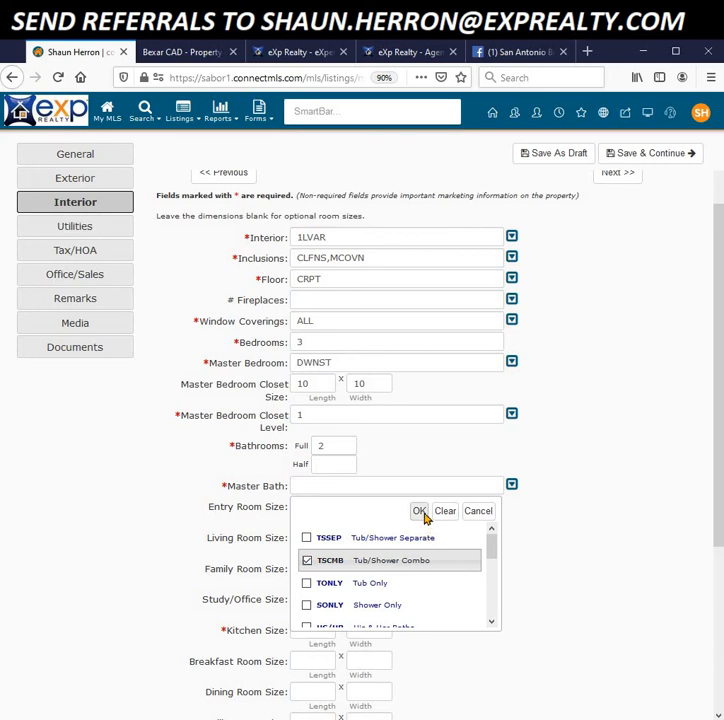
left_click(421, 514)
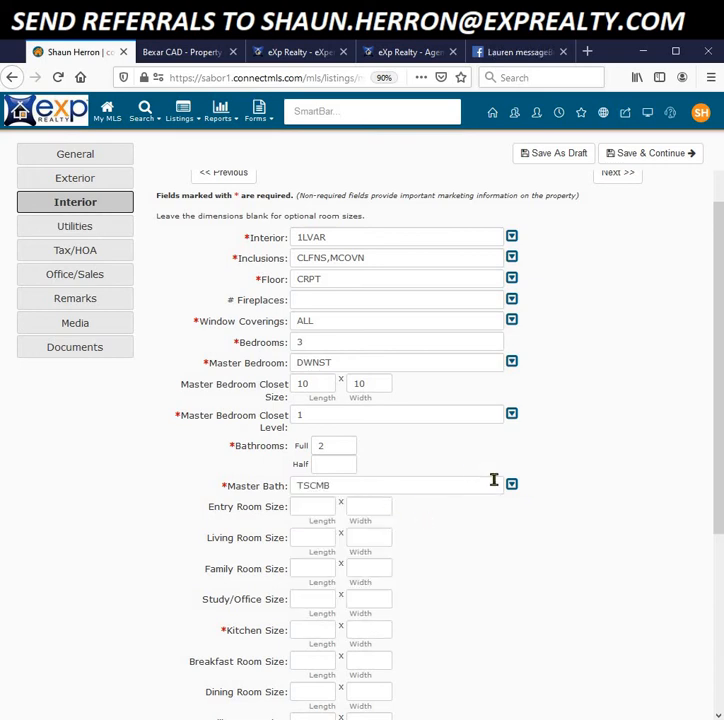
scroll(540, 510, "down", 1)
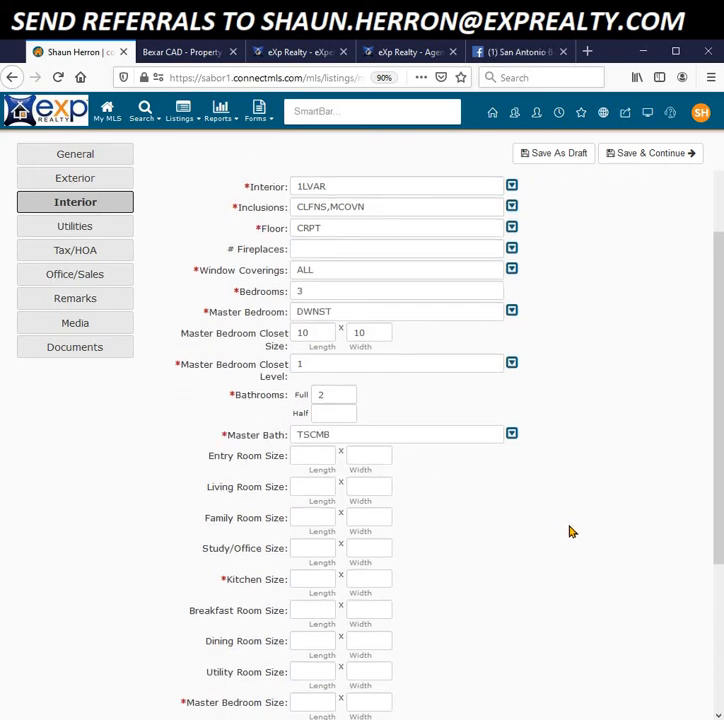
Step: Enter Bedroom 2 as 10 x 10 on the main level
scroll(569, 531, "down", 3)
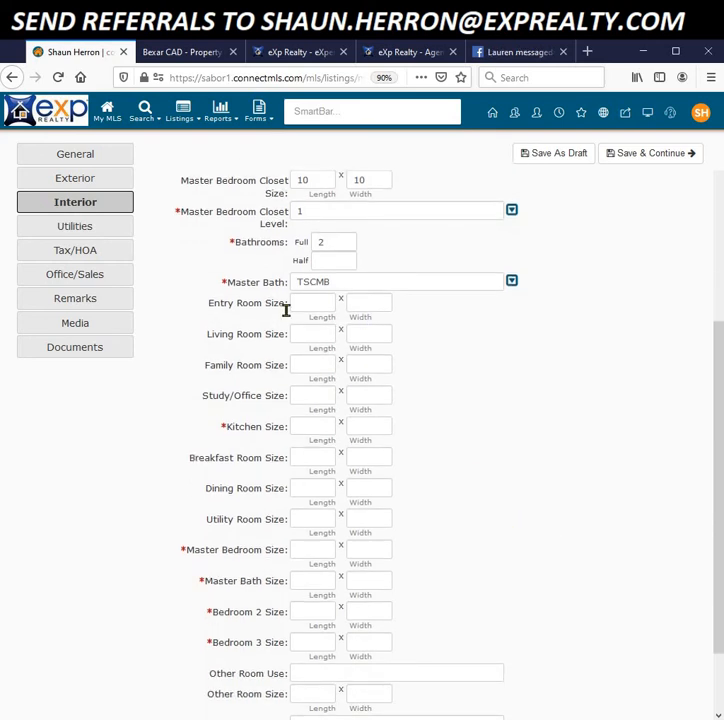
left_click(310, 304)
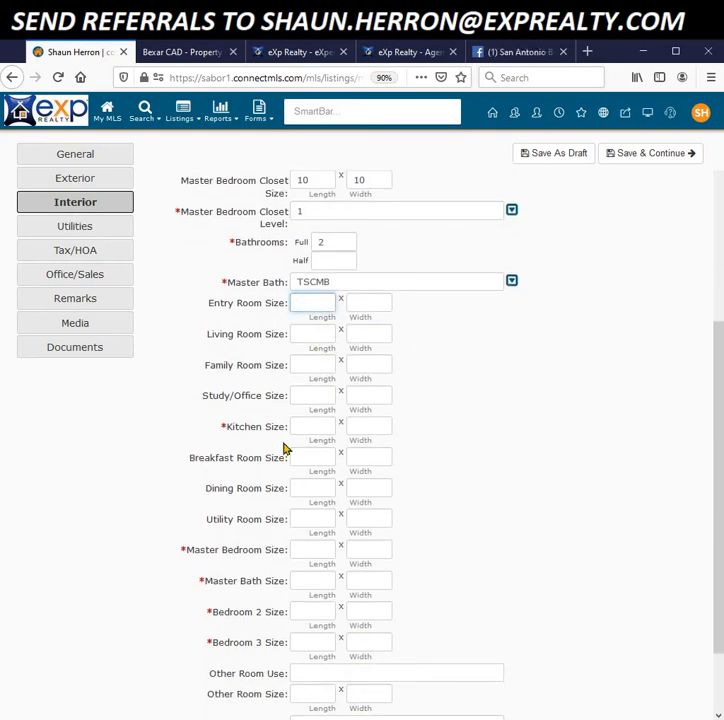
scroll(469, 553, "down", 1)
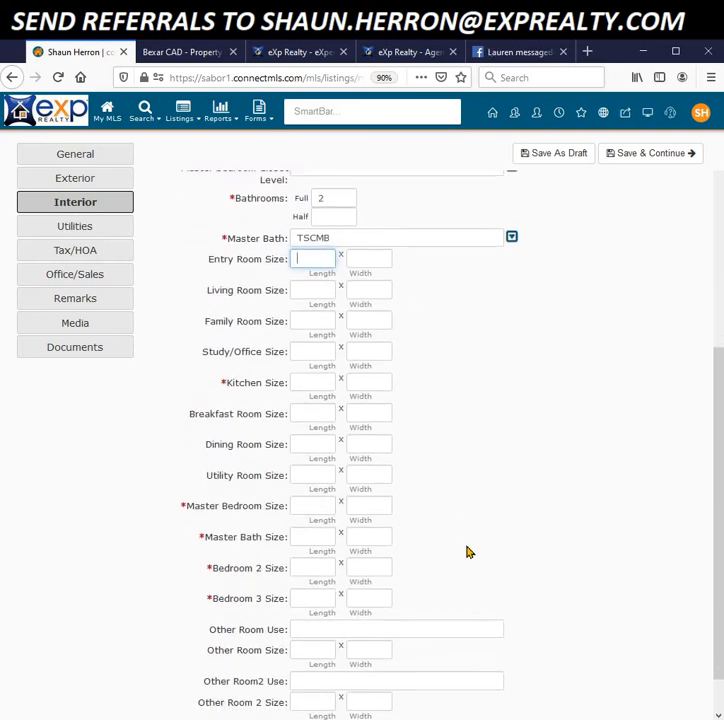
scroll(469, 553, "down", 1)
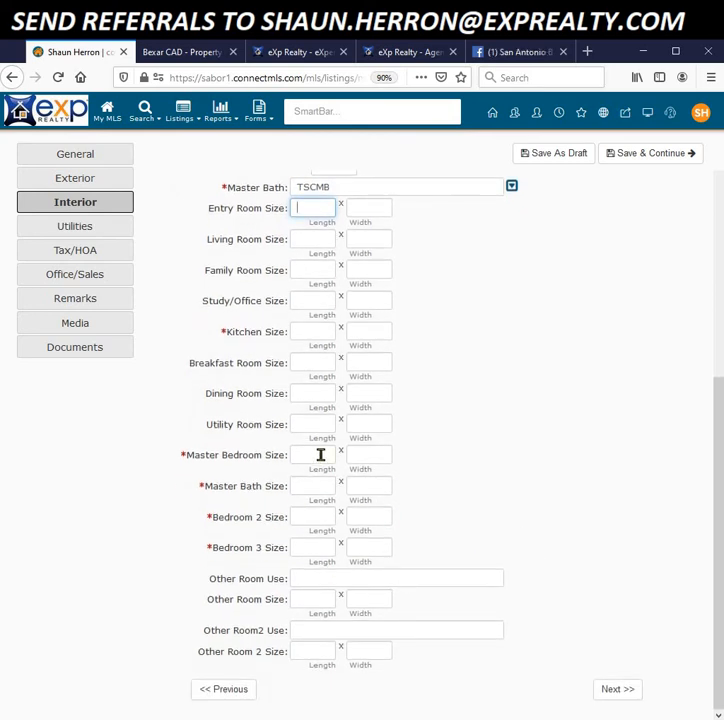
left_click(302, 520)
type("10")
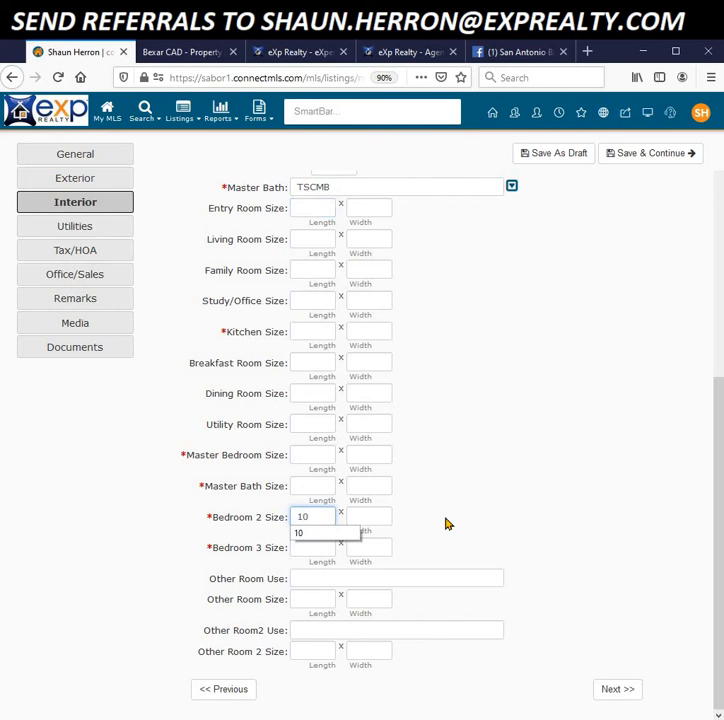
left_click(357, 515)
left_click(357, 515)
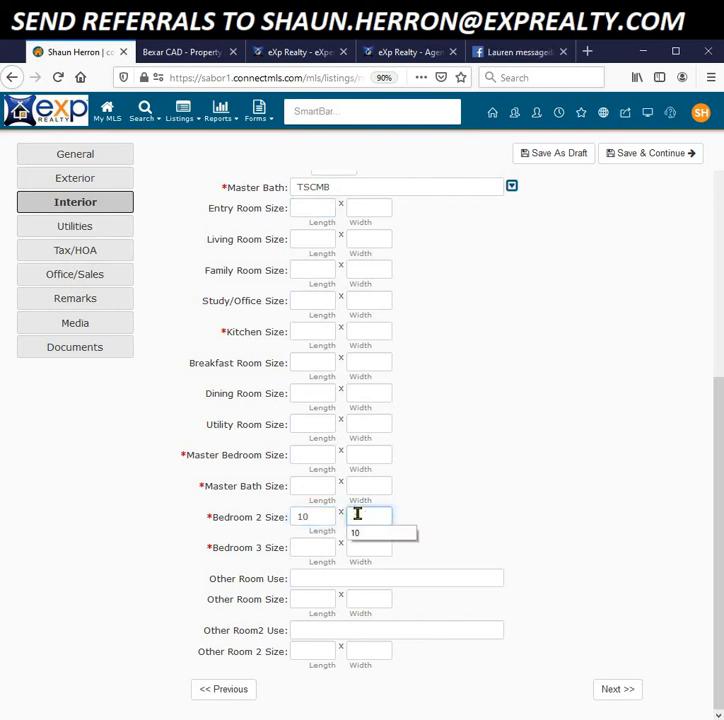
type("10")
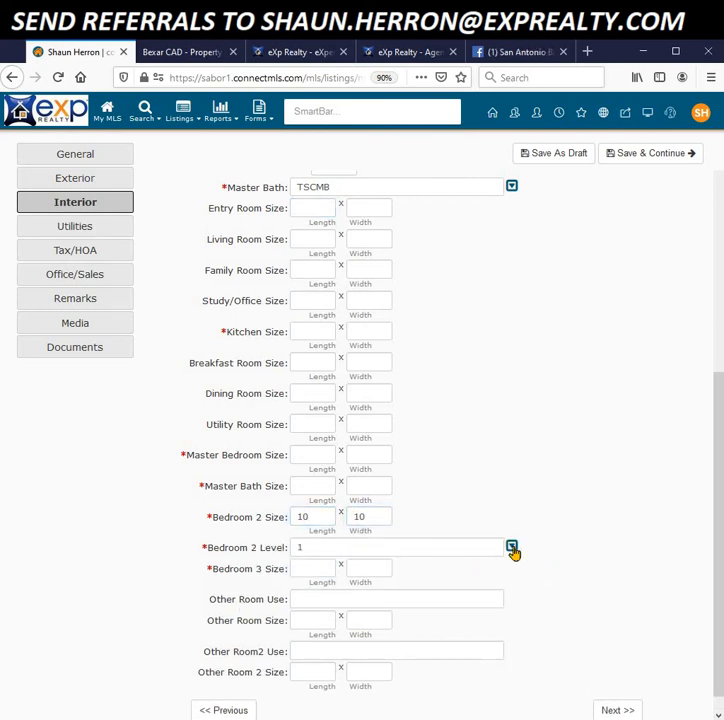
left_click(512, 548)
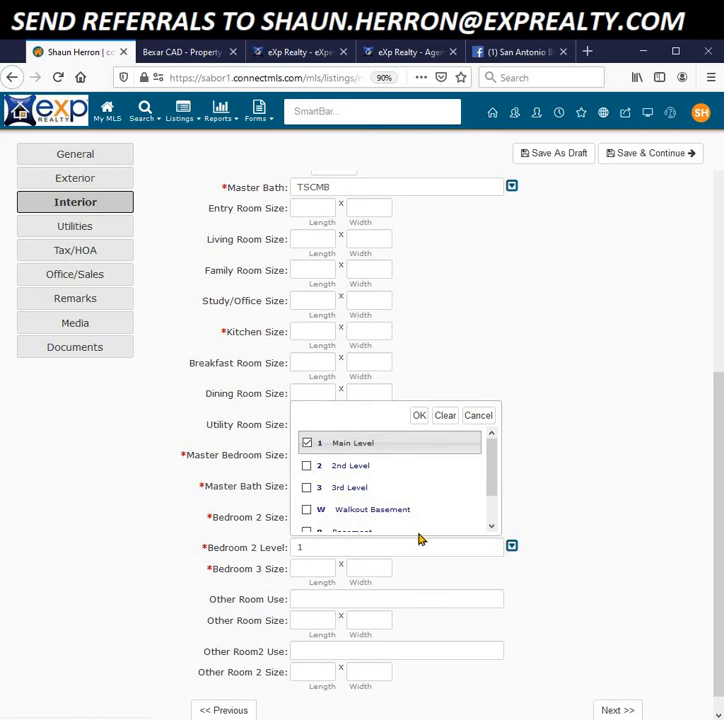
left_click(419, 415)
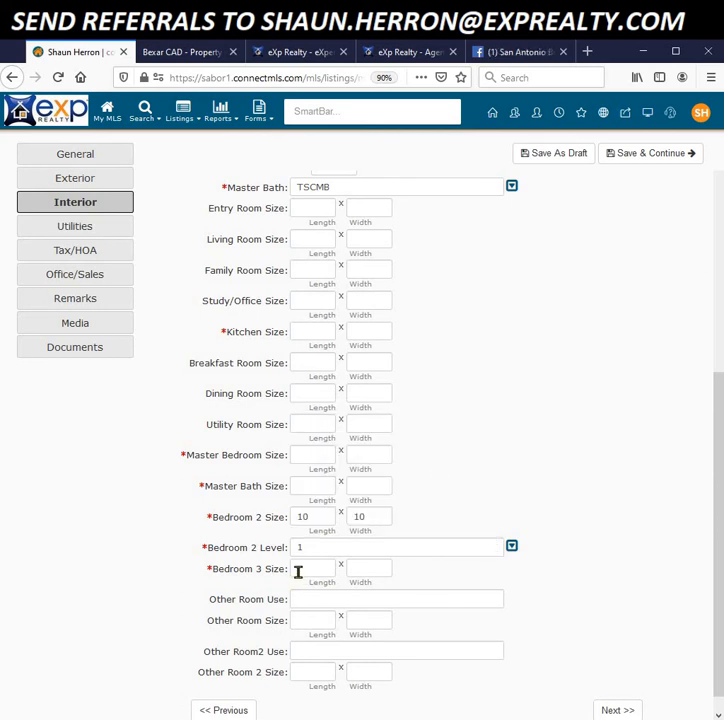
Step: Enter Bedroom 3 as 10 x 10, then save and continue to Utilities
left_click(298, 572)
type("10")
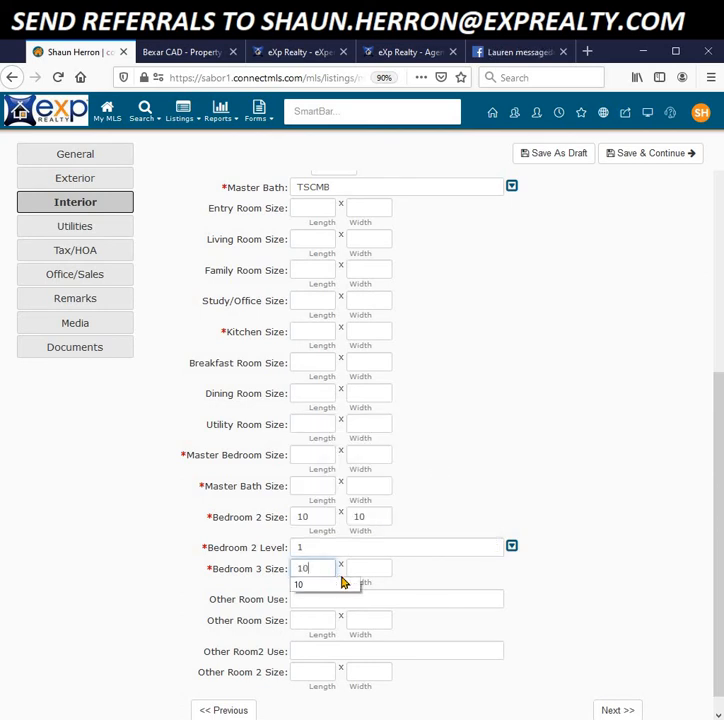
left_click(357, 566)
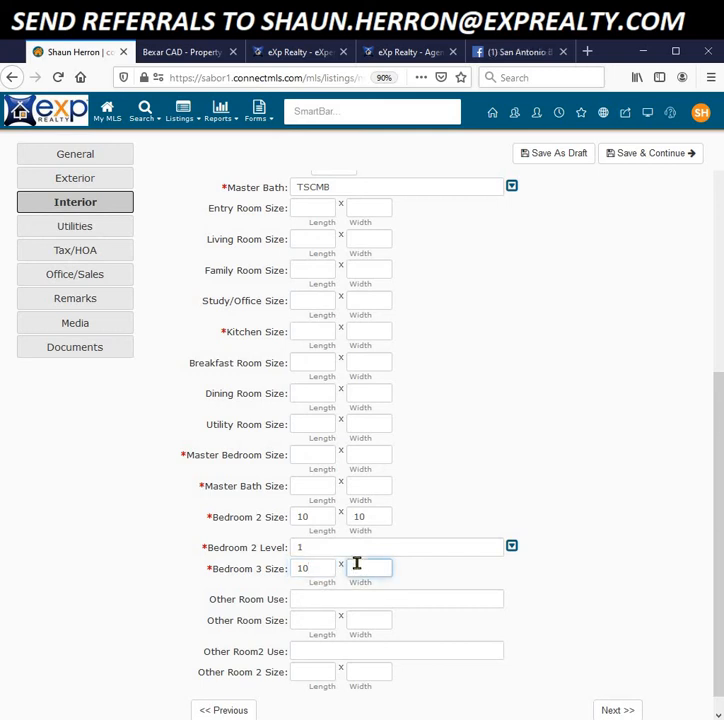
type("10")
left_click(116, 577)
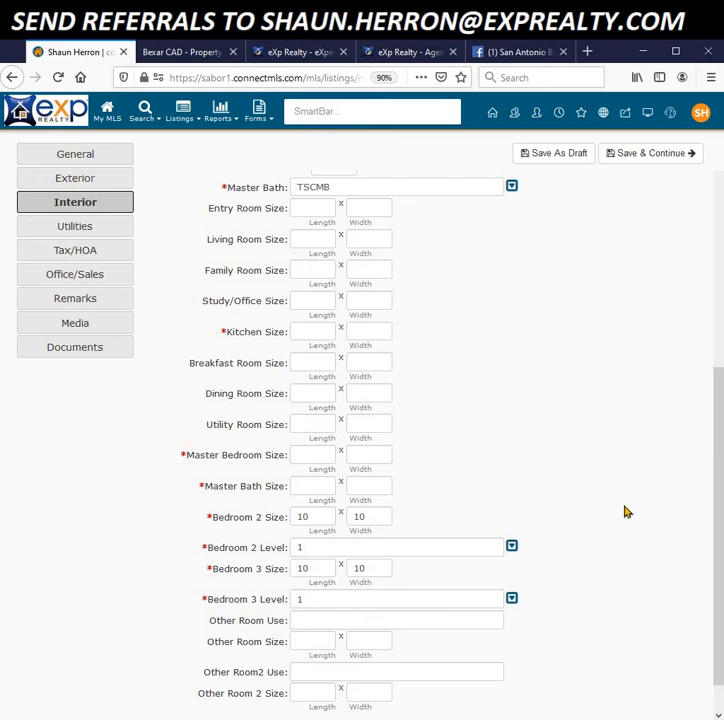
left_click_drag(714, 526, 714, 559)
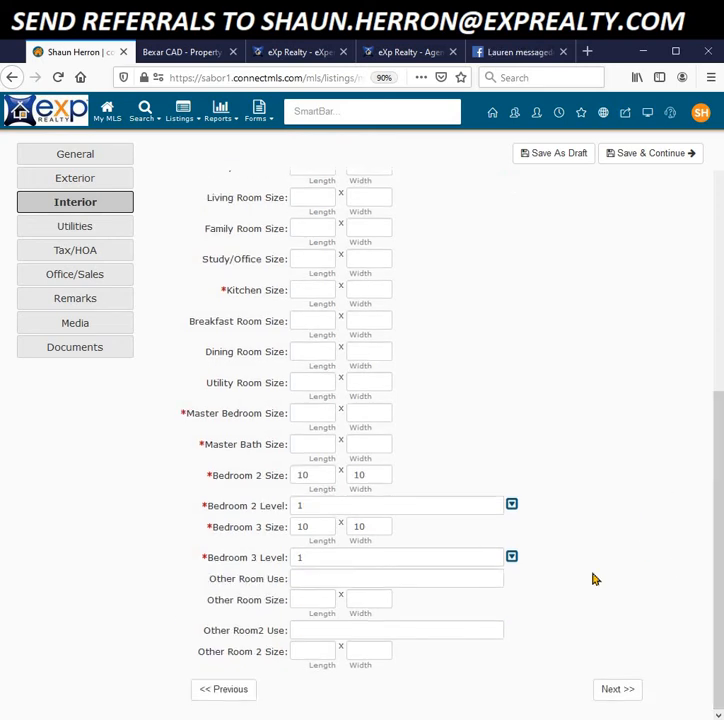
left_click(622, 693)
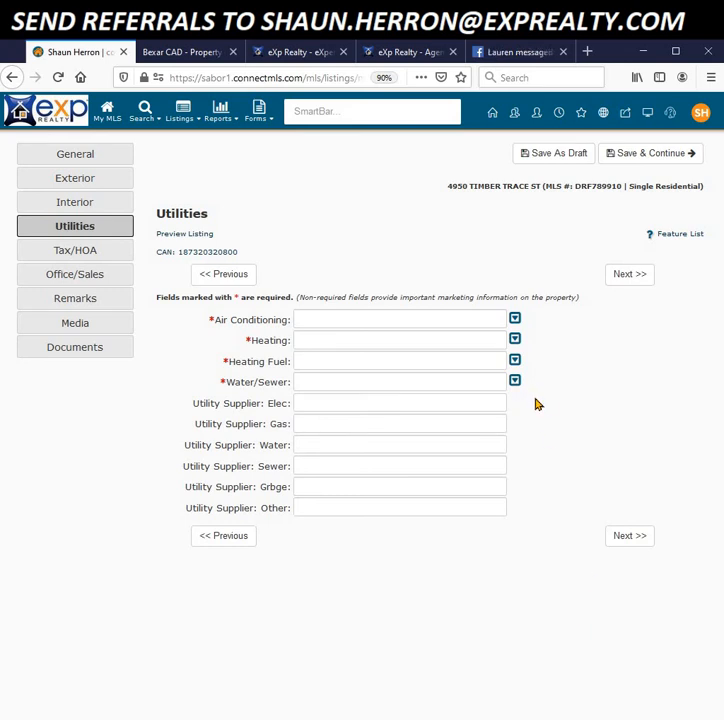
Step: Set air conditioning to One Central, heating to Central and heating fuel to Electric
left_click(514, 318)
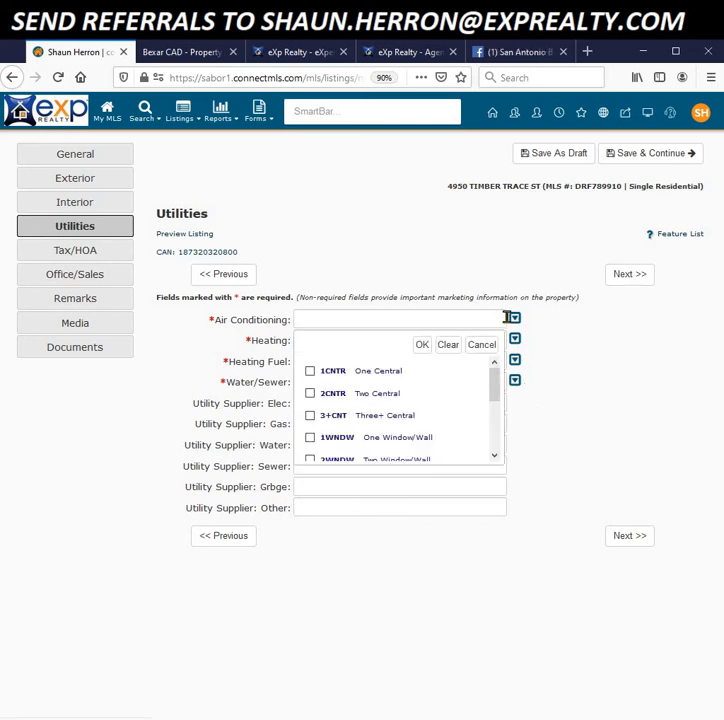
left_click(310, 371)
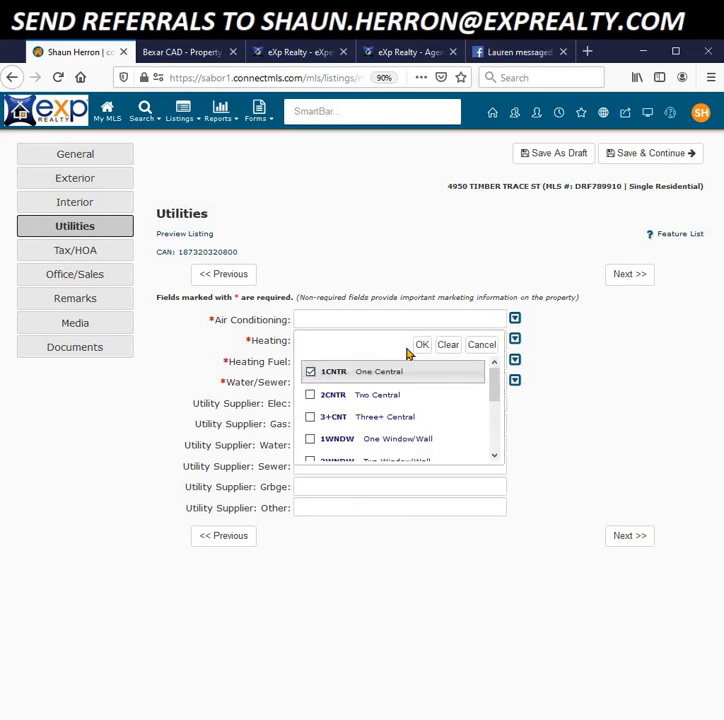
left_click(421, 345)
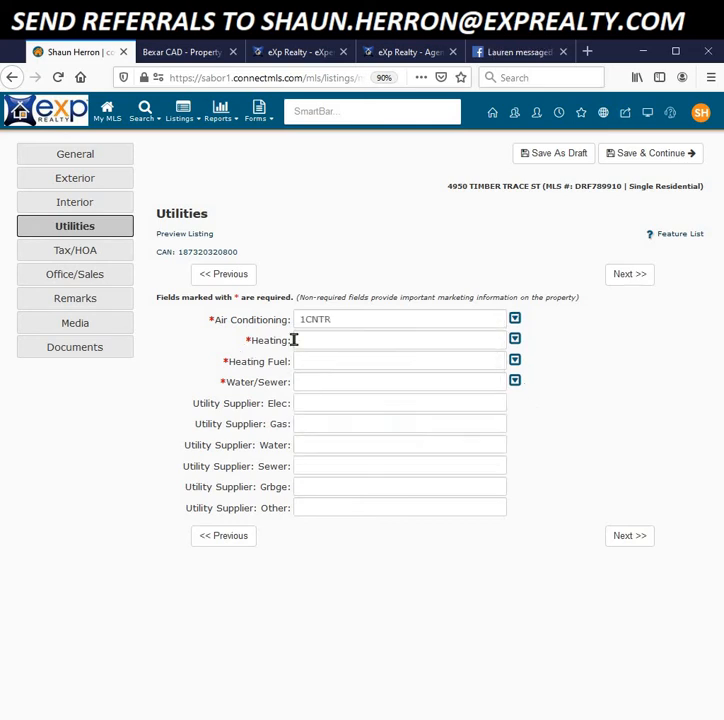
left_click(514, 340)
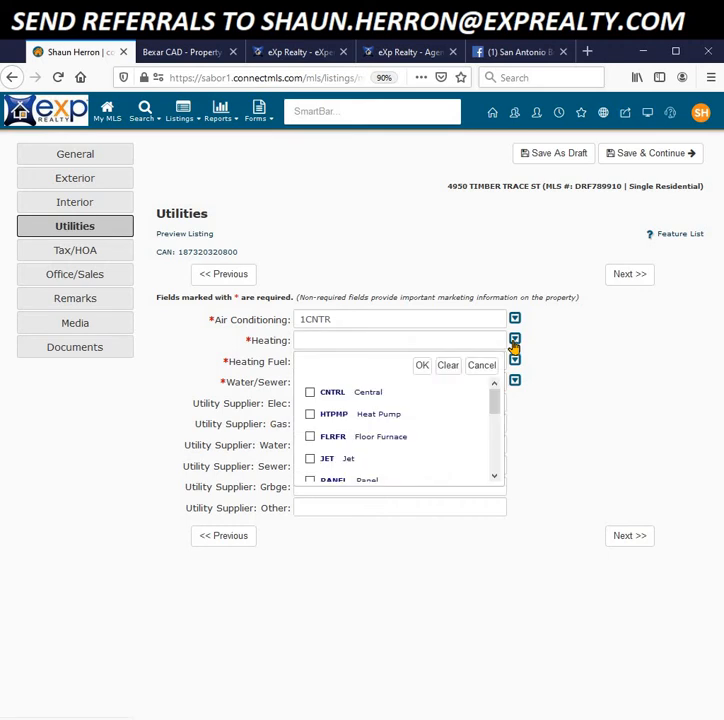
left_click(310, 393)
left_click(421, 366)
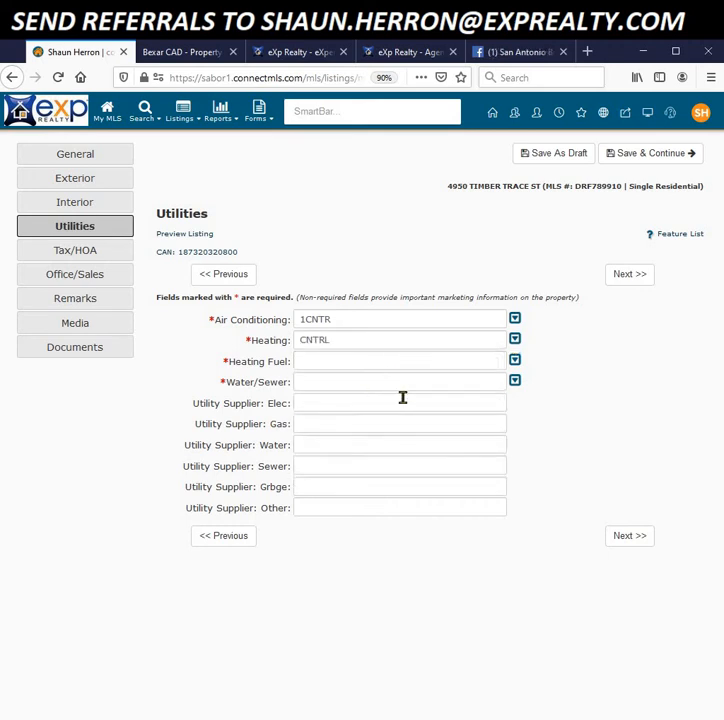
left_click(514, 361)
left_click(310, 414)
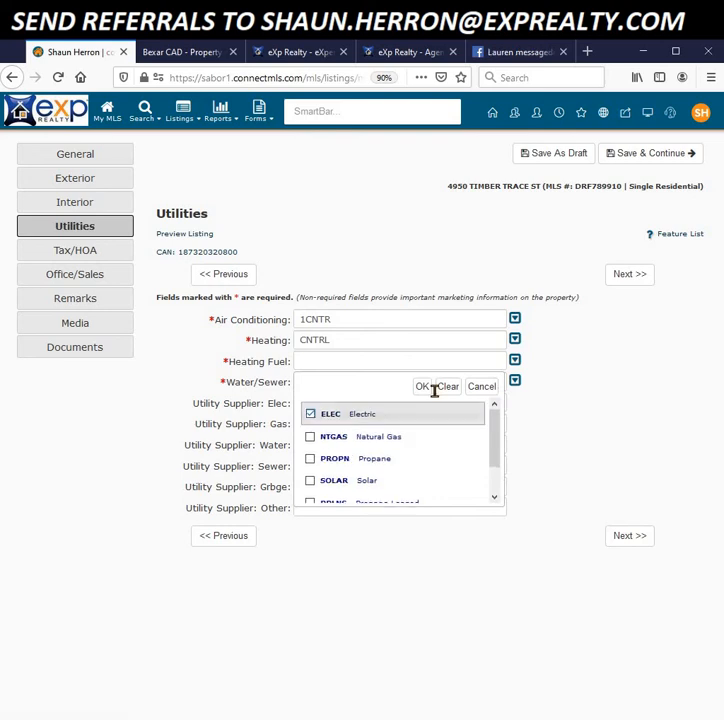
left_click(422, 388)
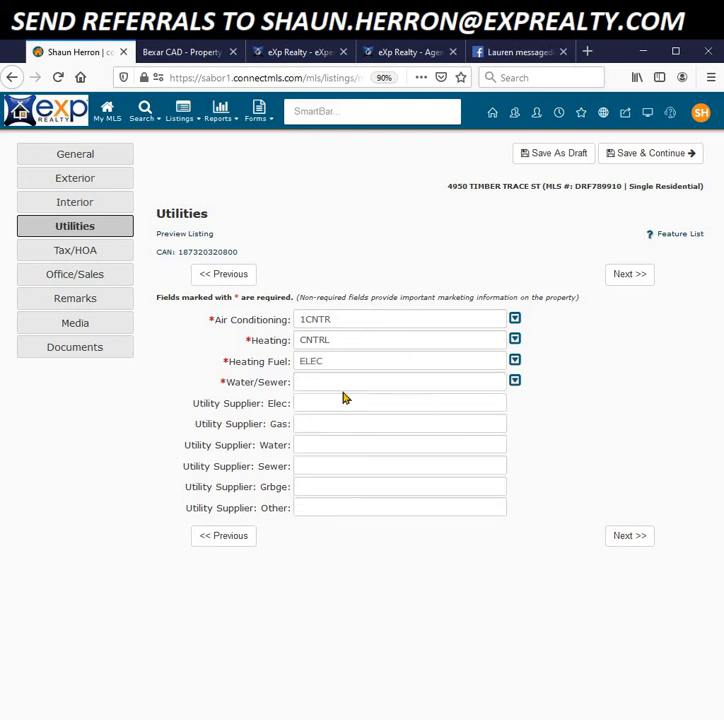
Step: Set water/sewer to Water System, suppliers cps (electric) and saws (water), then continue to Tax/HOA
left_click(514, 381)
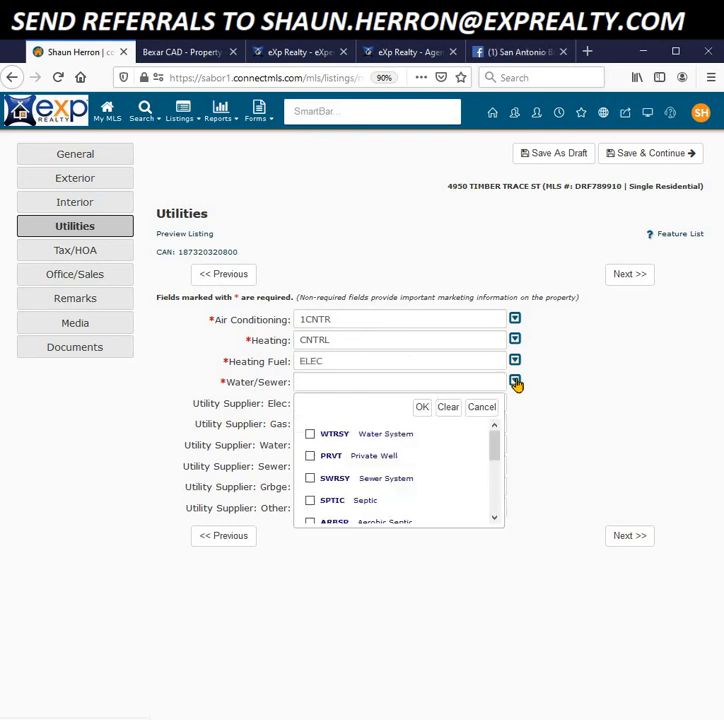
left_click(310, 436)
left_click(422, 407)
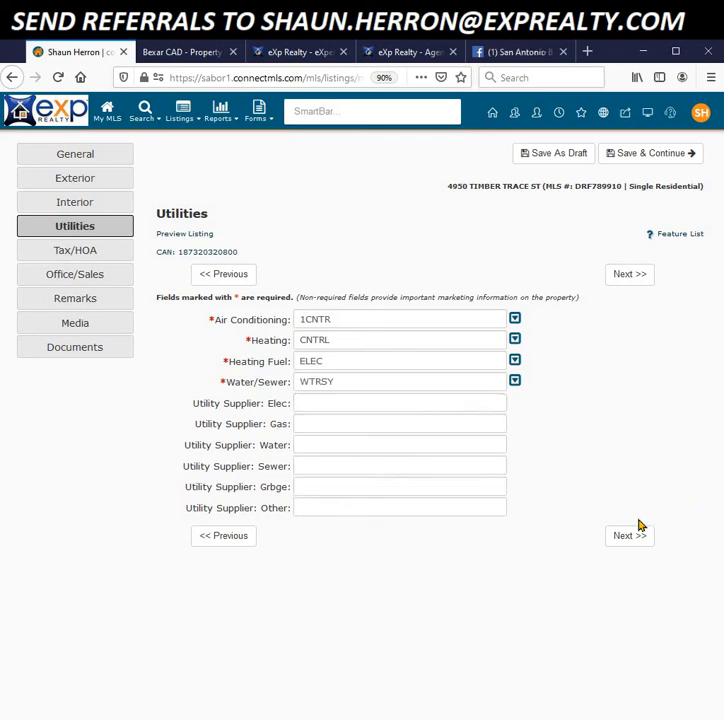
left_click(329, 407)
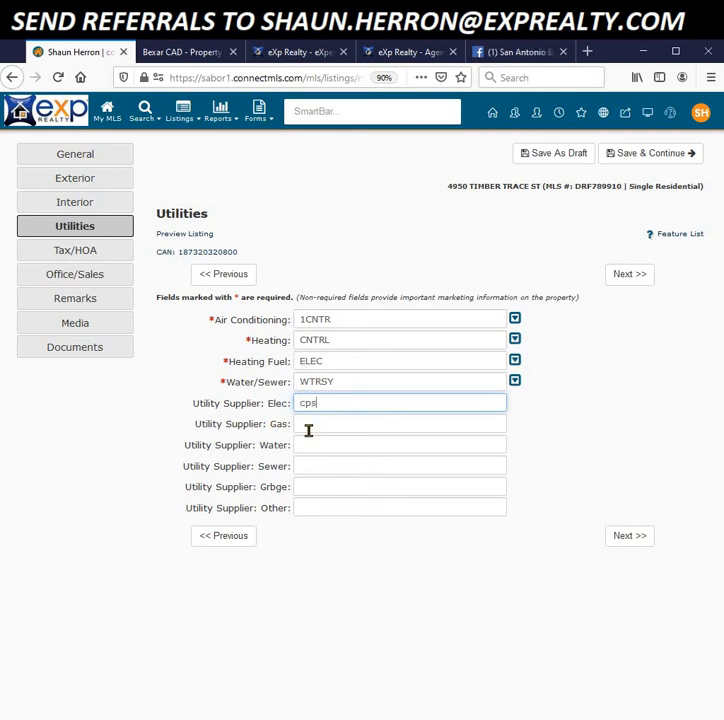
left_click(314, 443)
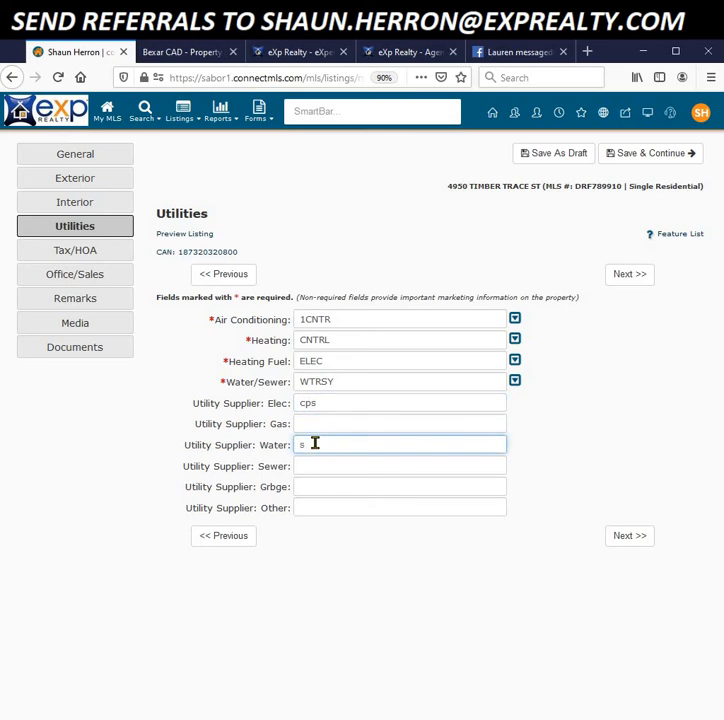
left_click(630, 537)
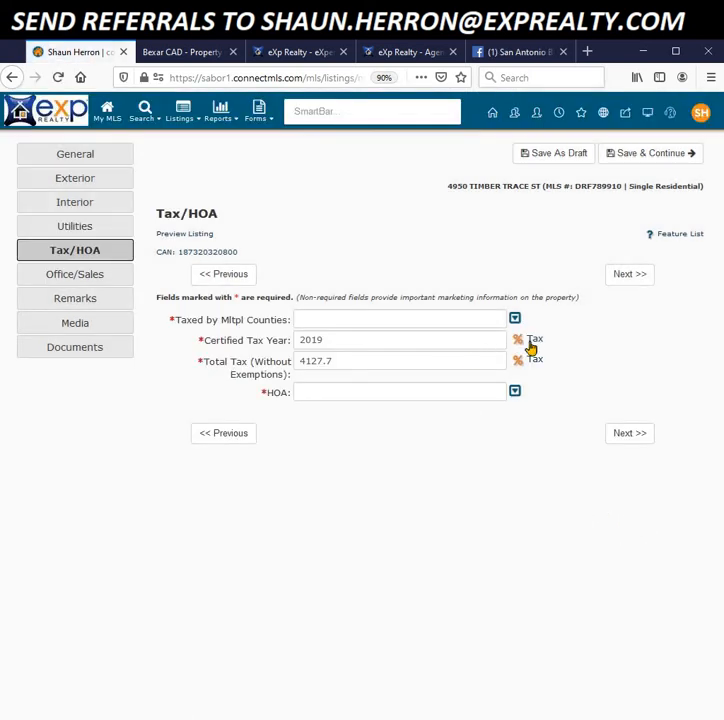
Step: Set Taxed by Multiple Counties to NO and HOA to MAND (mandatory)
left_click(514, 319)
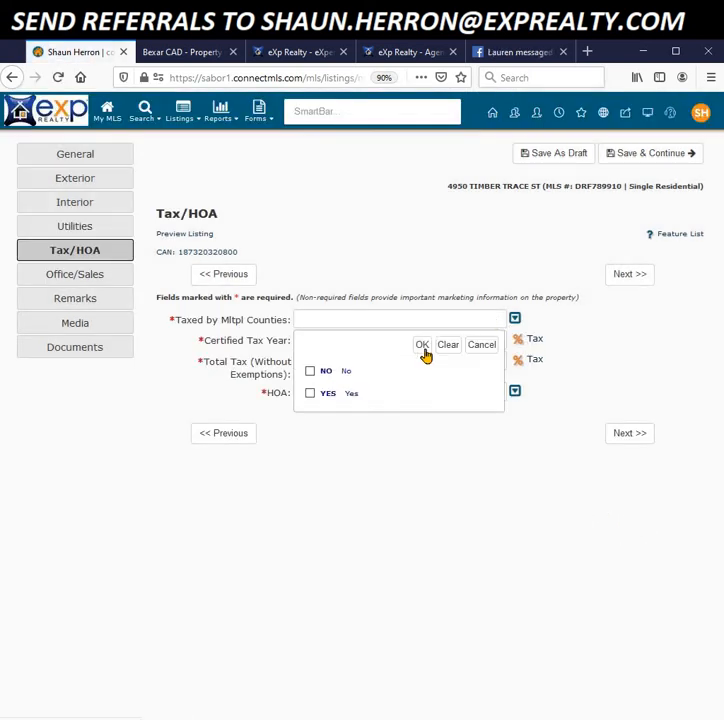
left_click(310, 372)
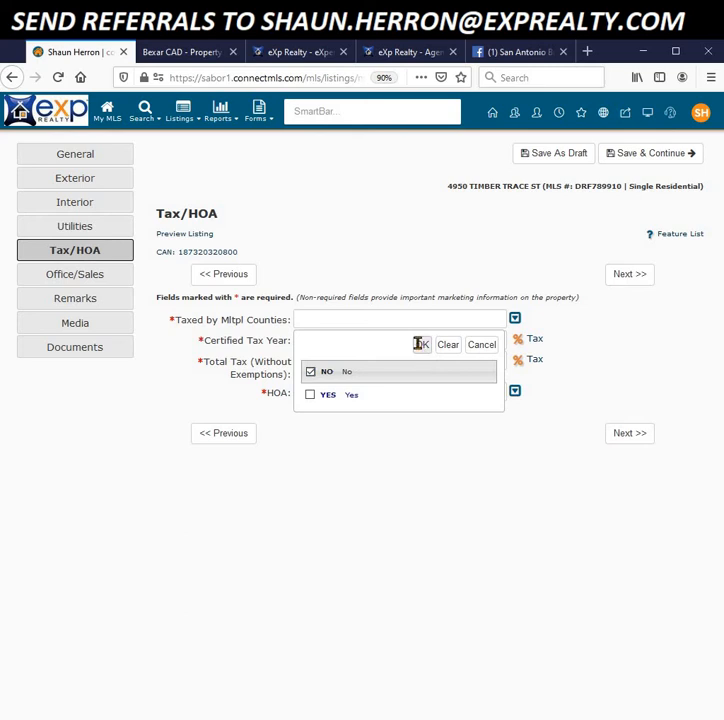
left_click(420, 344)
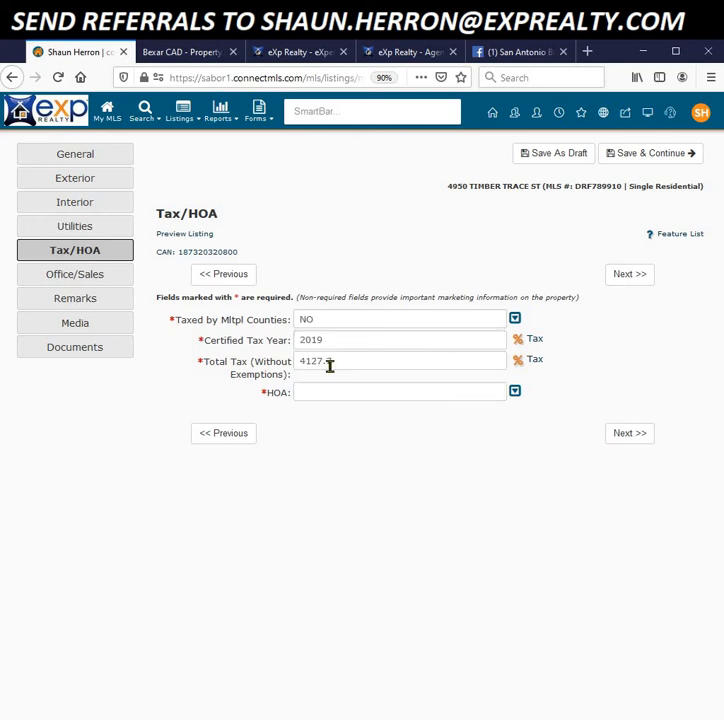
left_click(514, 392)
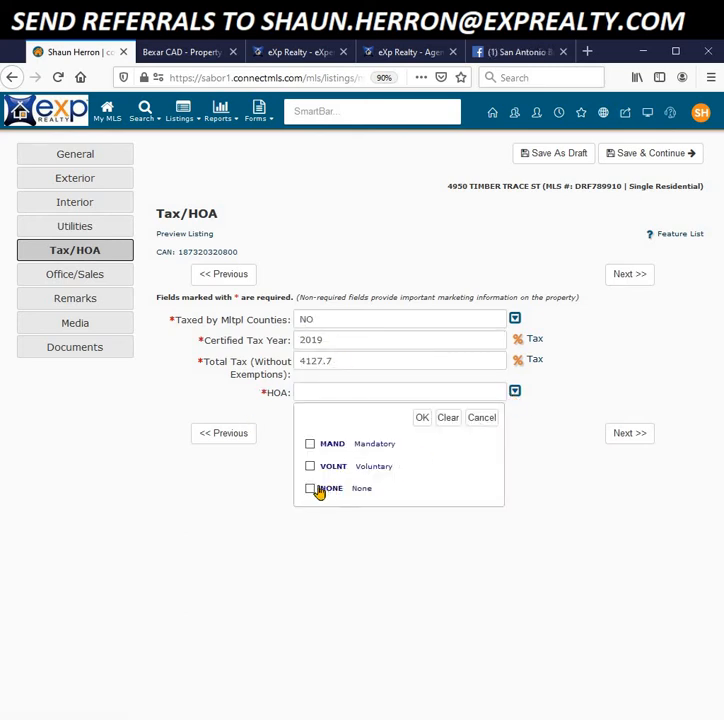
left_click(310, 444)
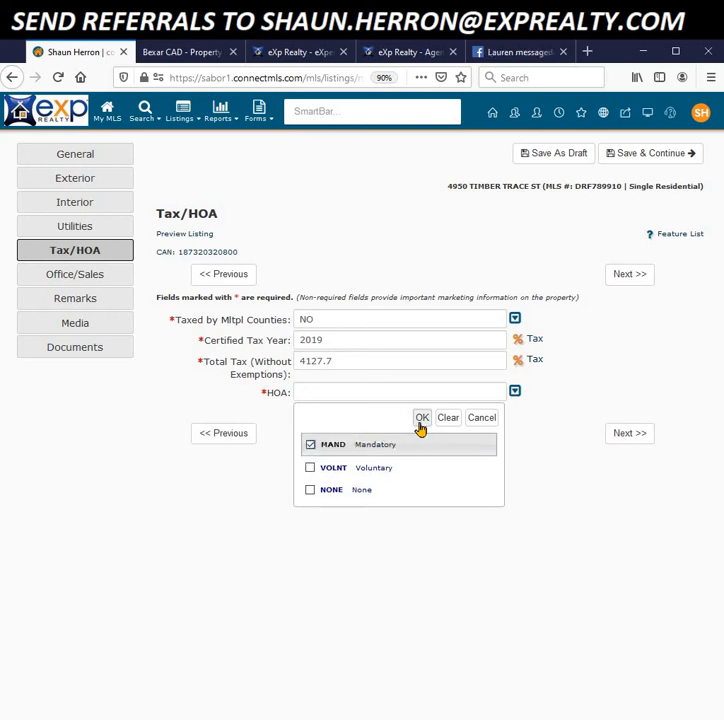
left_click(422, 418)
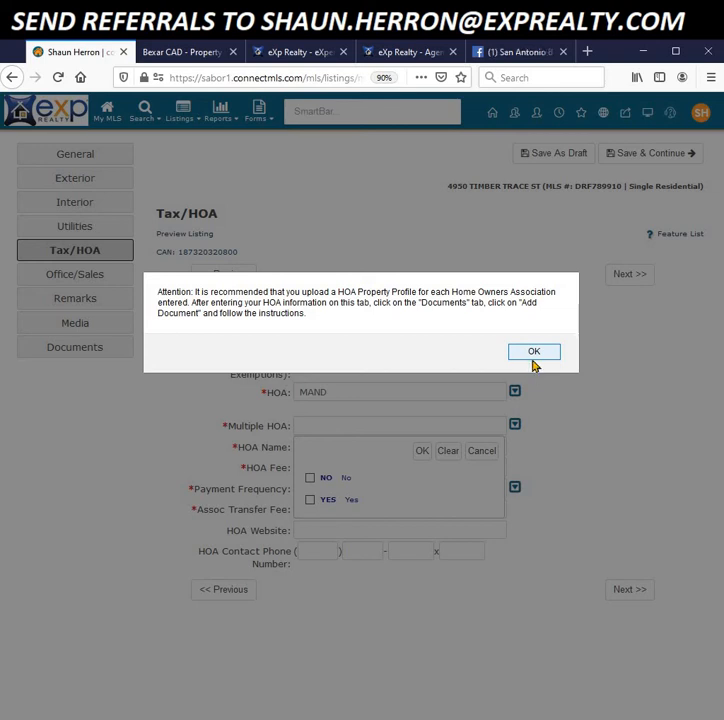
Step: Acknowledge the Attention alert about uploading an HOA Property Profile
left_click(531, 356)
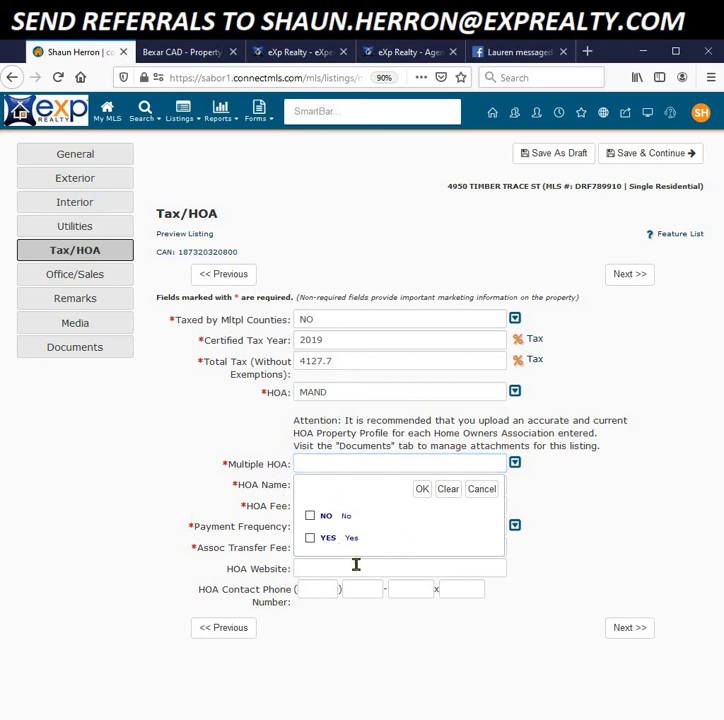
Step: Set Multiple HOA to NO, name the HOA 'unpopular hoa' and enter the 140 HOA fee
left_click(311, 517)
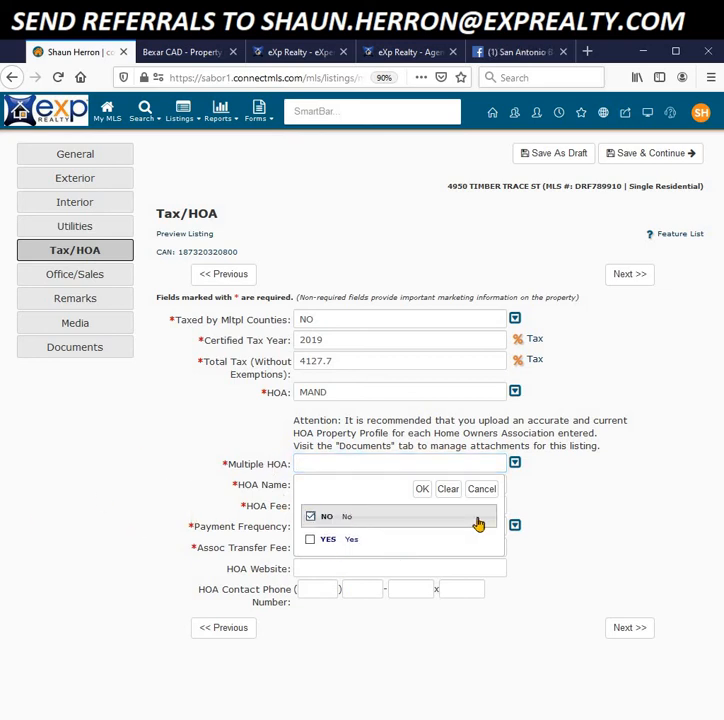
left_click(422, 490)
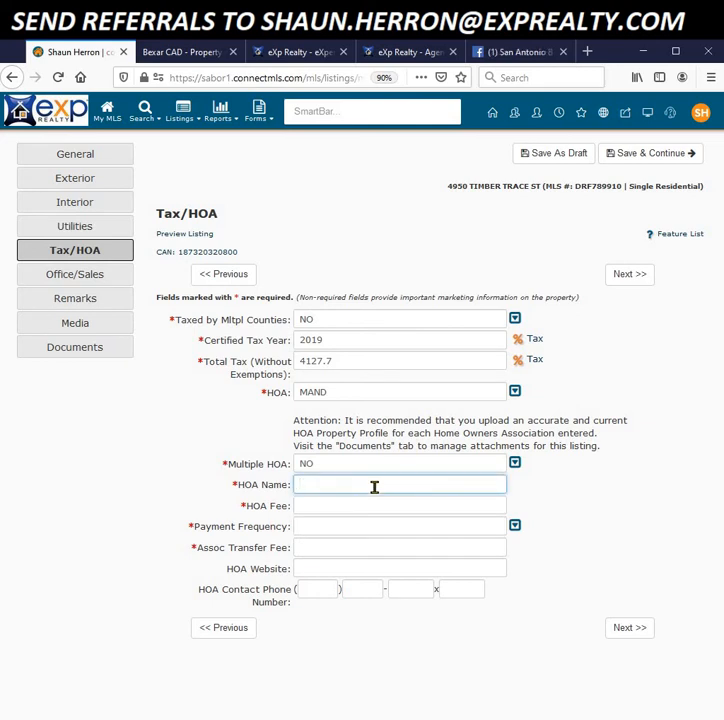
type("unpopular hoa")
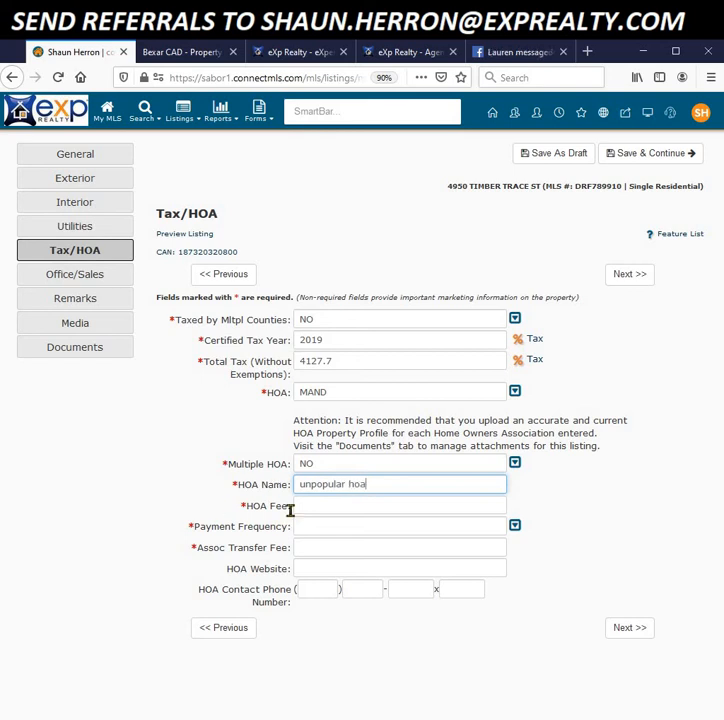
left_click(430, 511)
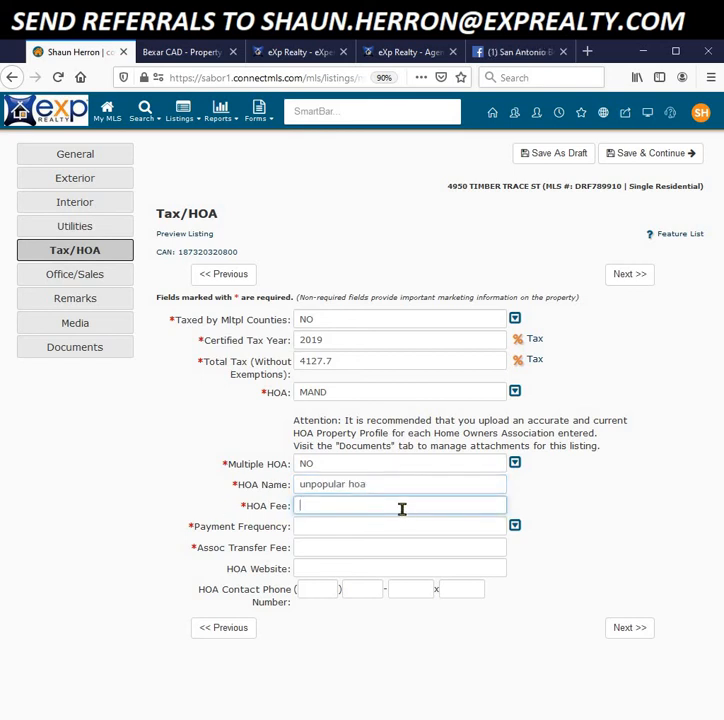
type("140")
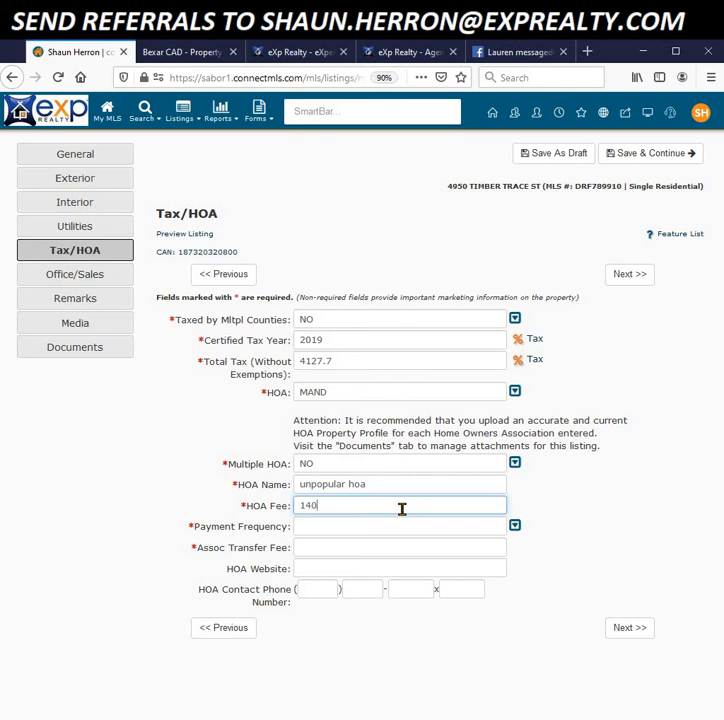
Step: Set payment frequency to Annually and the association transfer fee to 50, then save and continue
left_click(515, 526)
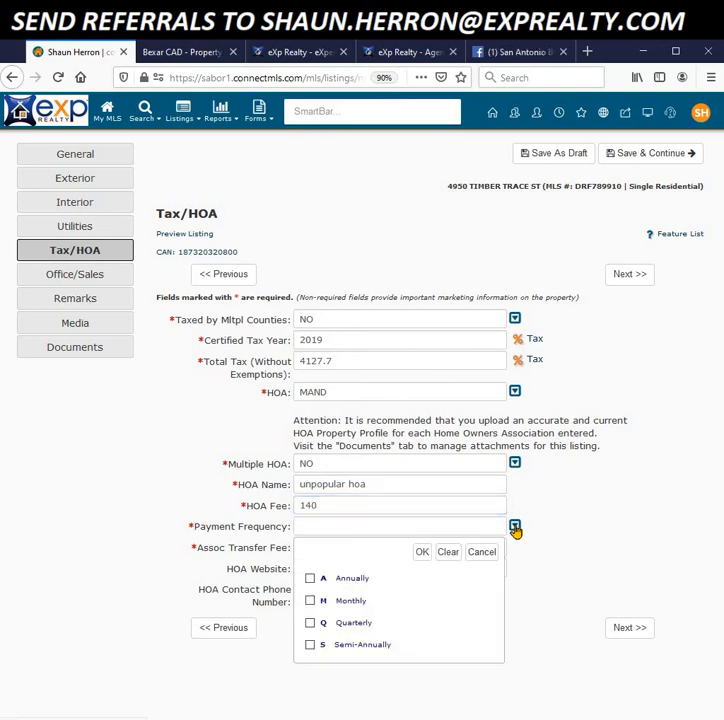
left_click(311, 580)
left_click(422, 556)
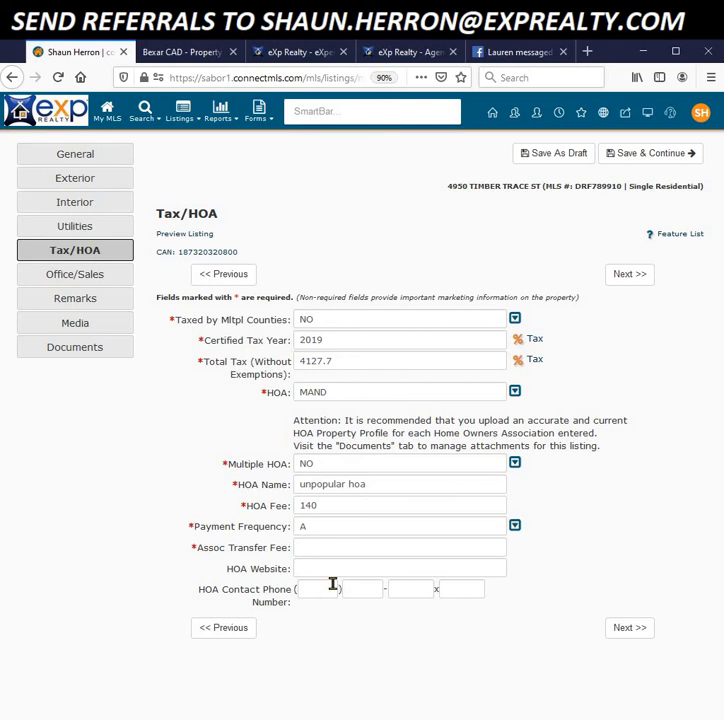
left_click(316, 551)
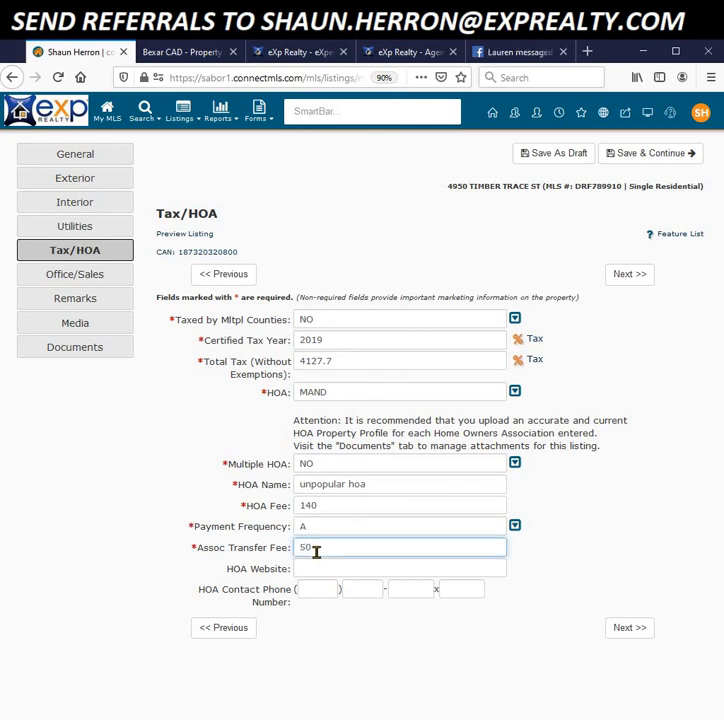
left_click(267, 614)
left_click(314, 569)
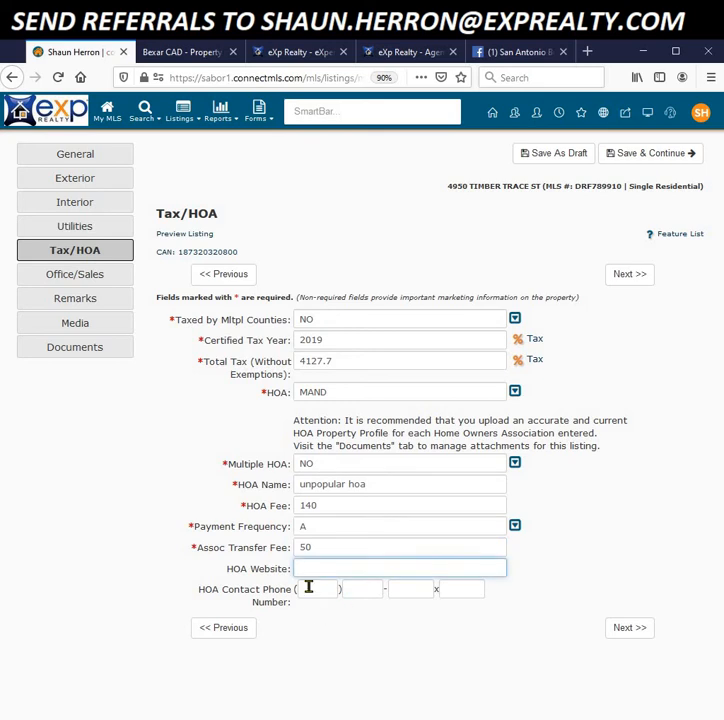
left_click(635, 639)
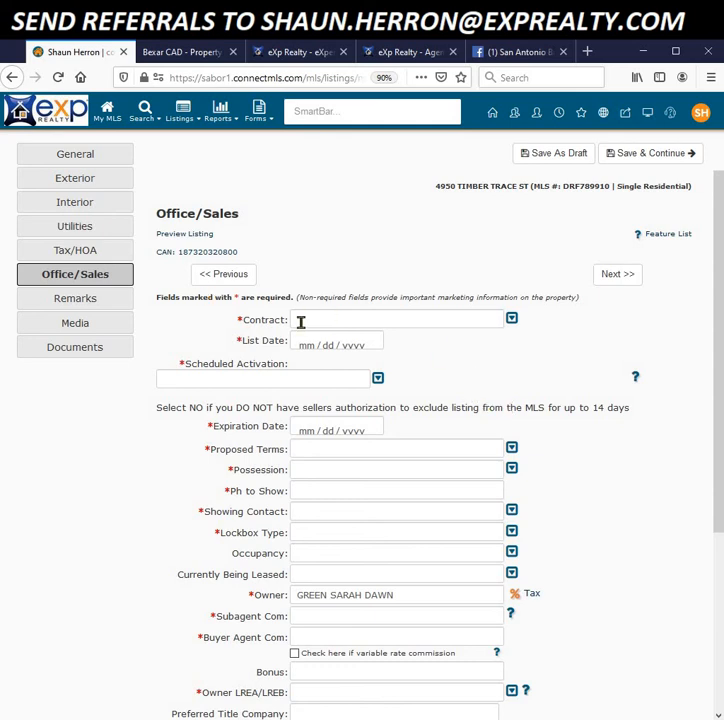
Step: Set the listing contract to Exclusive Right to Sell (ERS)
left_click(512, 320)
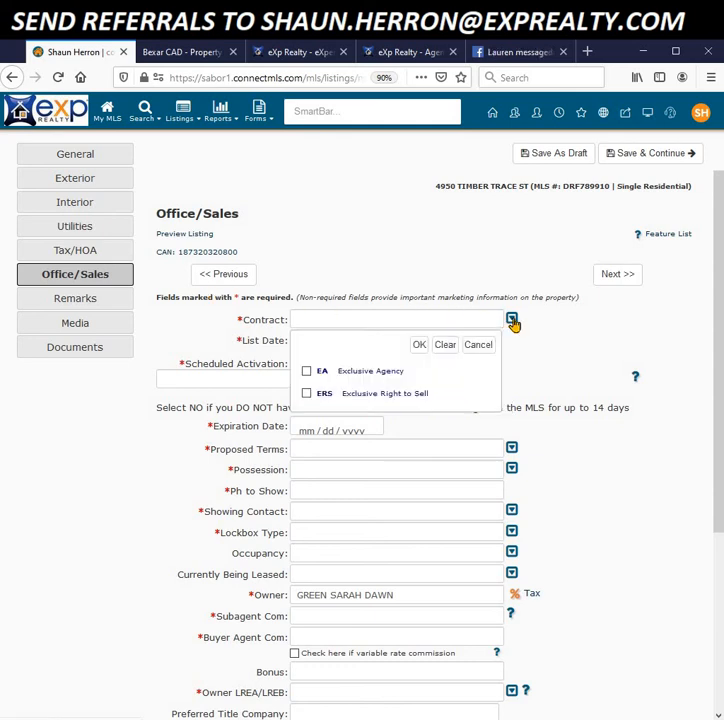
left_click(321, 397)
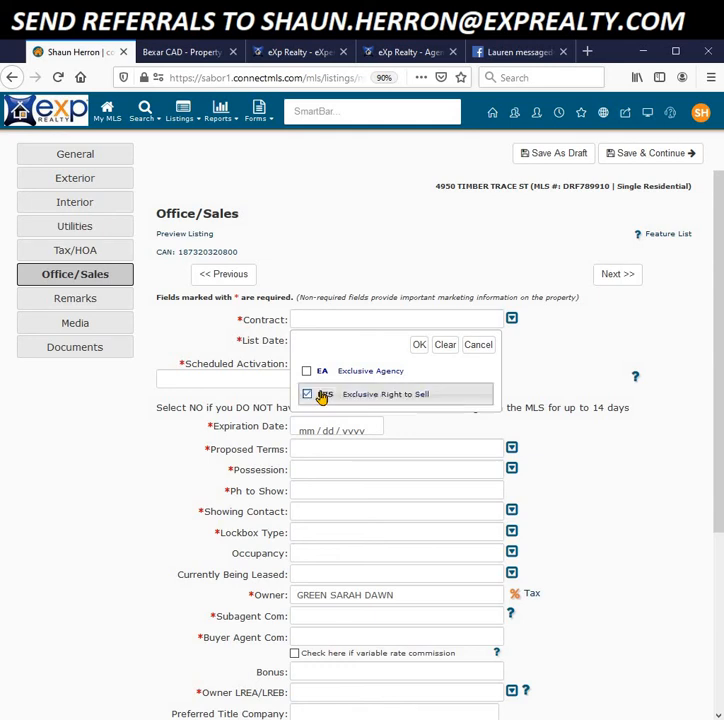
left_click(418, 345)
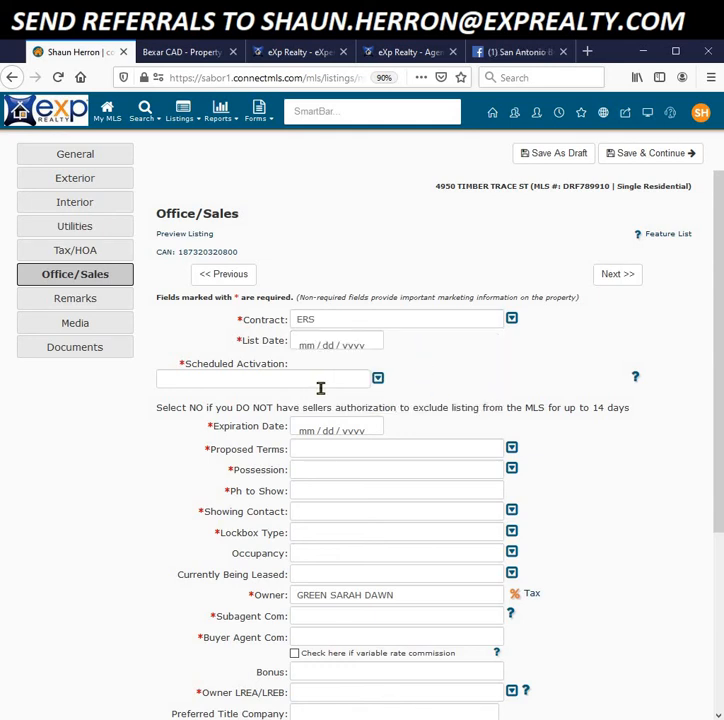
Step: Pick July 13, 2020 as the List Date in the calendar
left_click(308, 347)
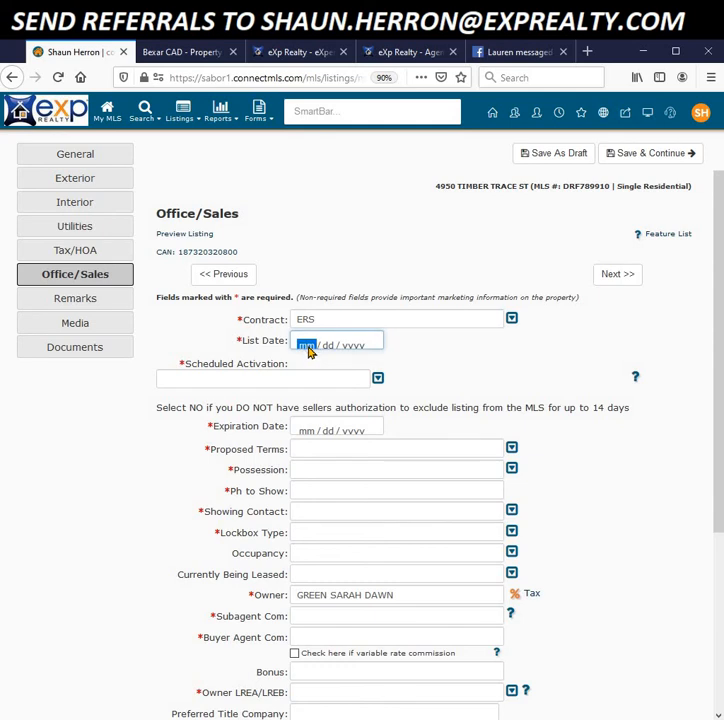
left_click(308, 347)
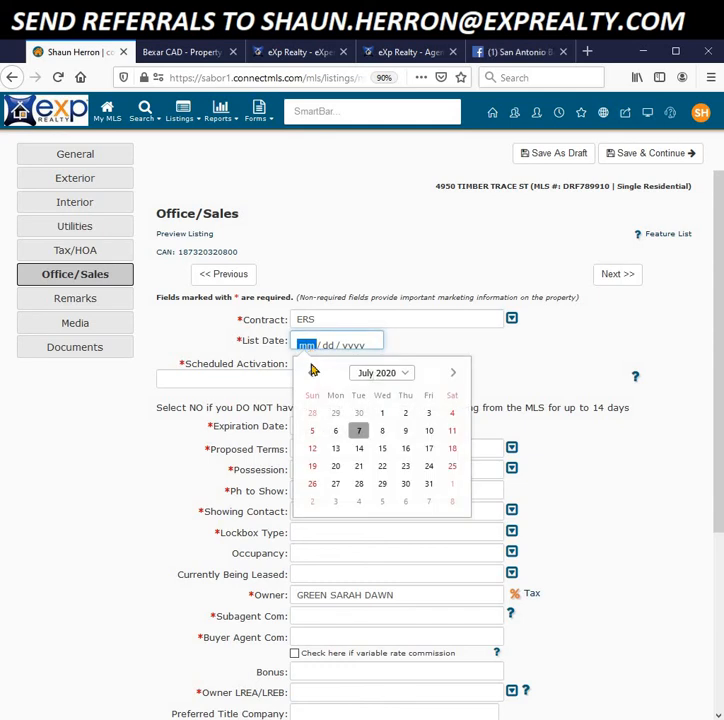
left_click(336, 450)
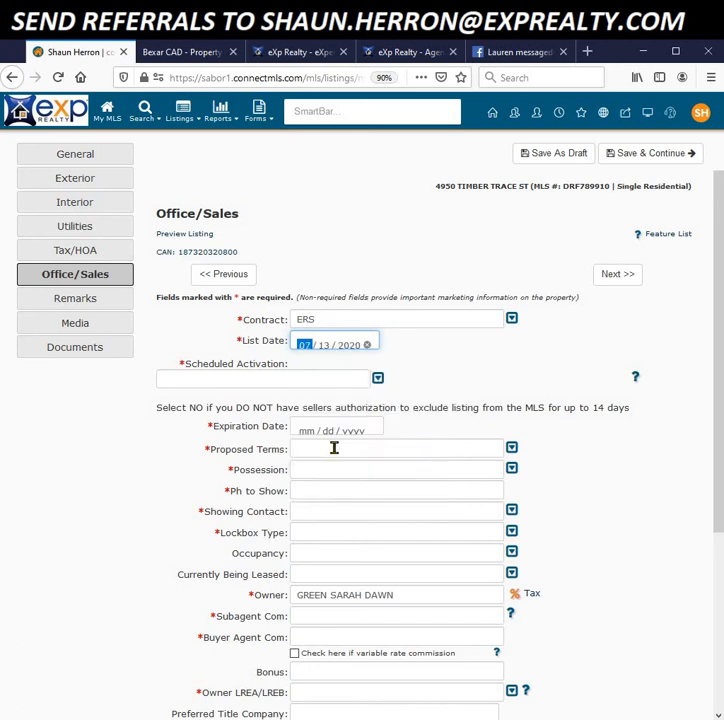
left_click(378, 378)
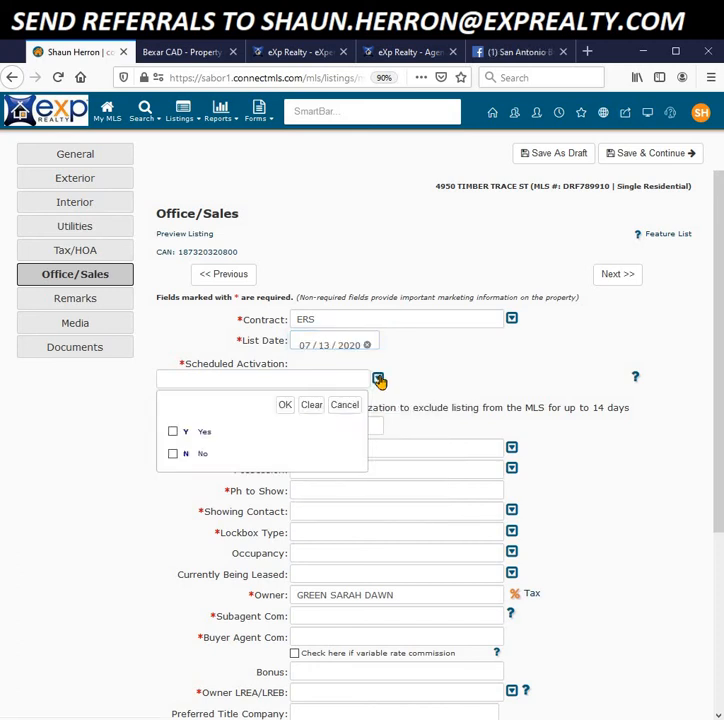
Step: Turn on Scheduled Activation with an Activation Date of 07/13/2020
left_click(174, 432)
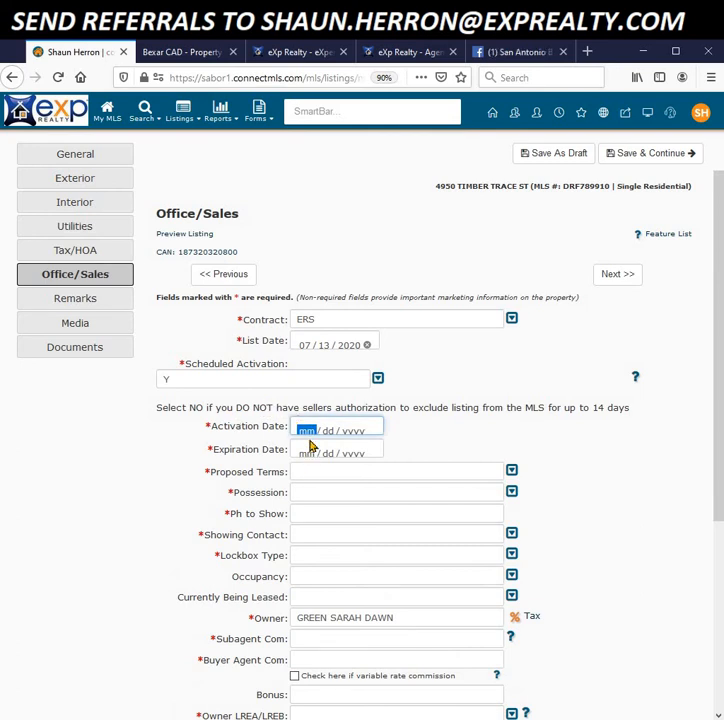
left_click(307, 432)
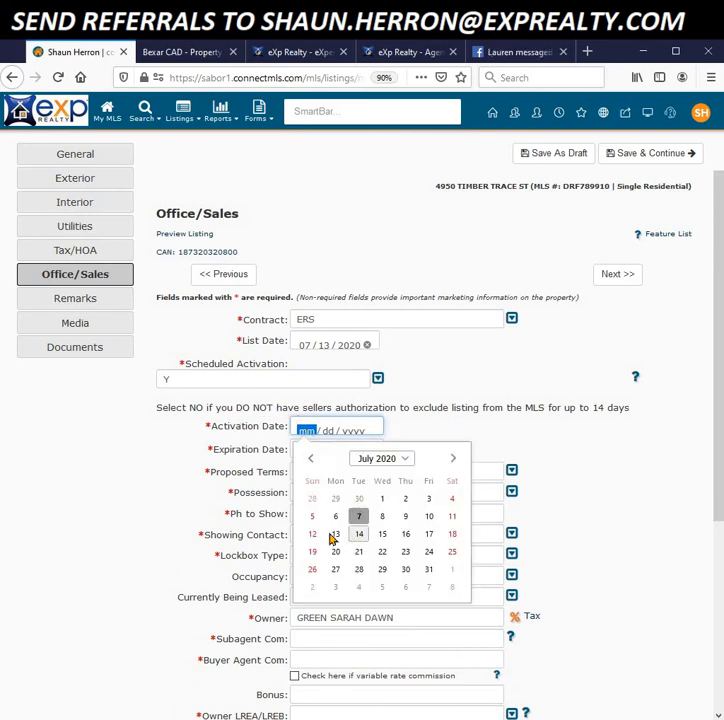
left_click(336, 536)
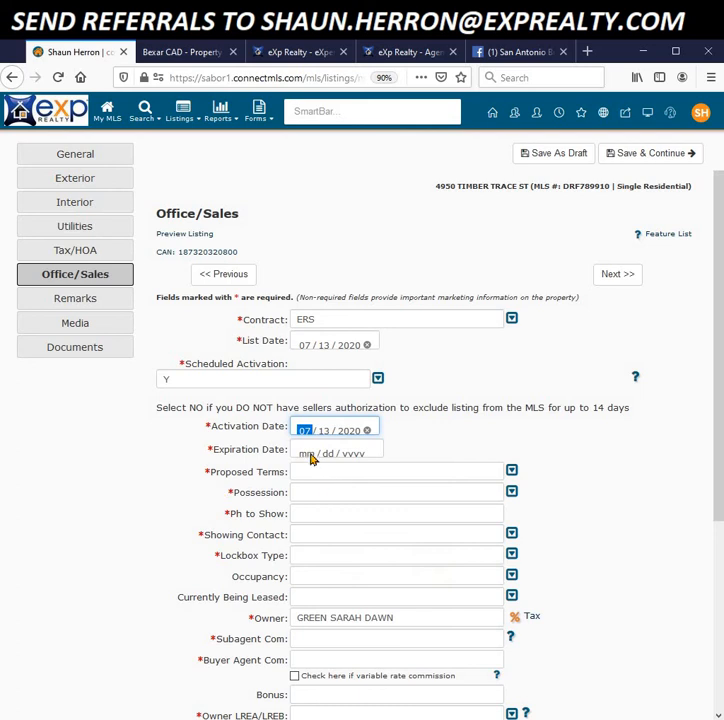
Step: Set the Expiration Date to January 11, 2021
left_click(311, 455)
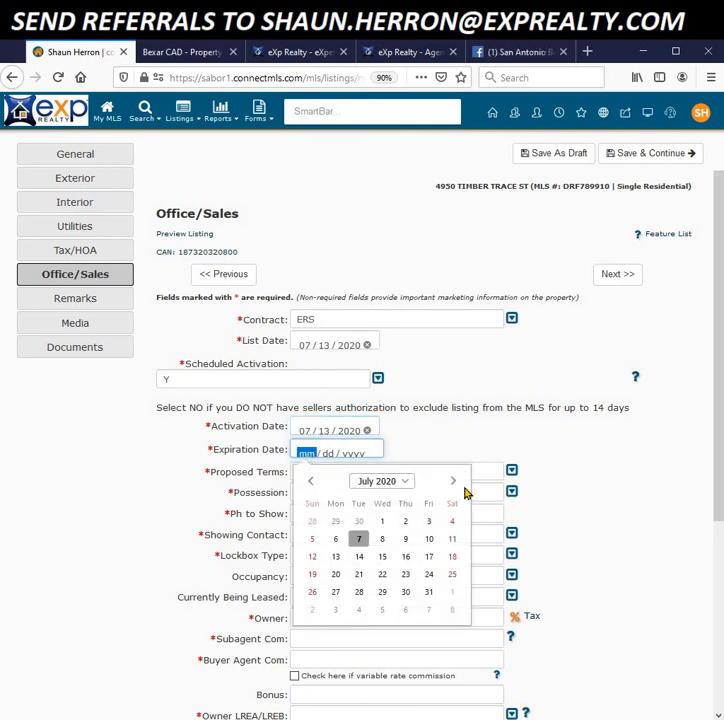
left_click(454, 482)
left_click(455, 483)
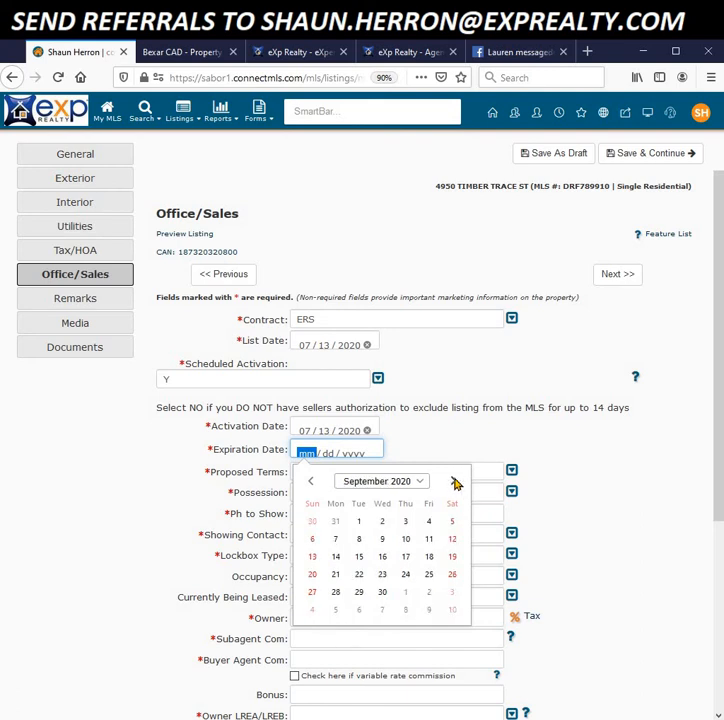
left_click(455, 483)
left_click(455, 483)
left_click(455, 483)
left_click(455, 483)
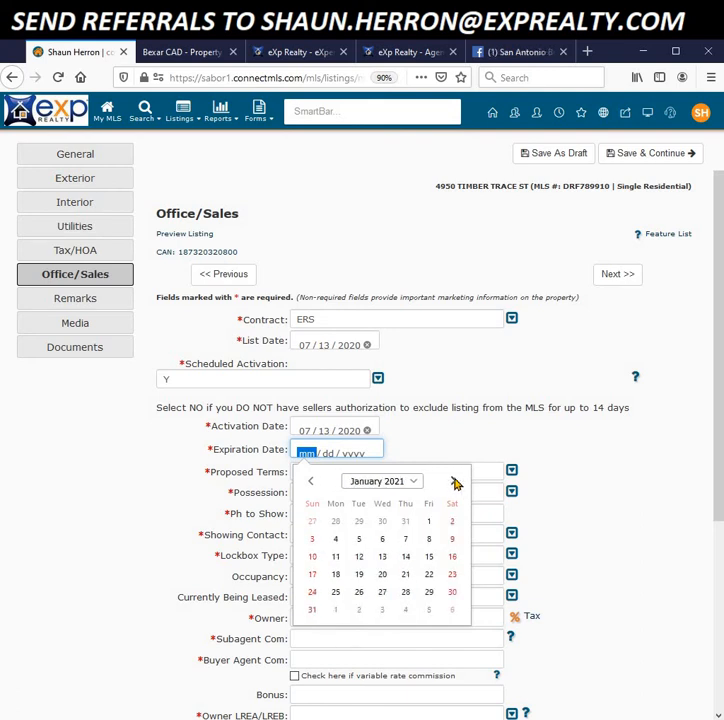
left_click(336, 556)
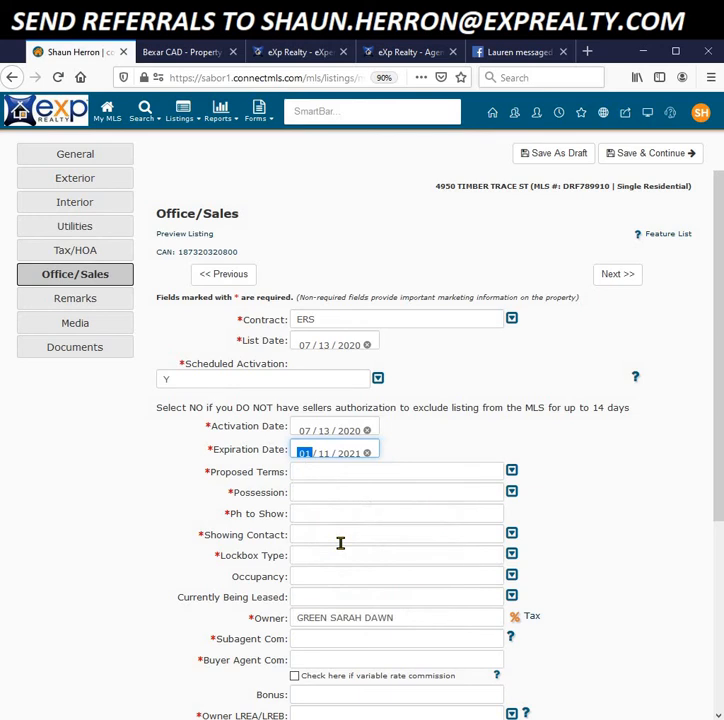
left_click(512, 472)
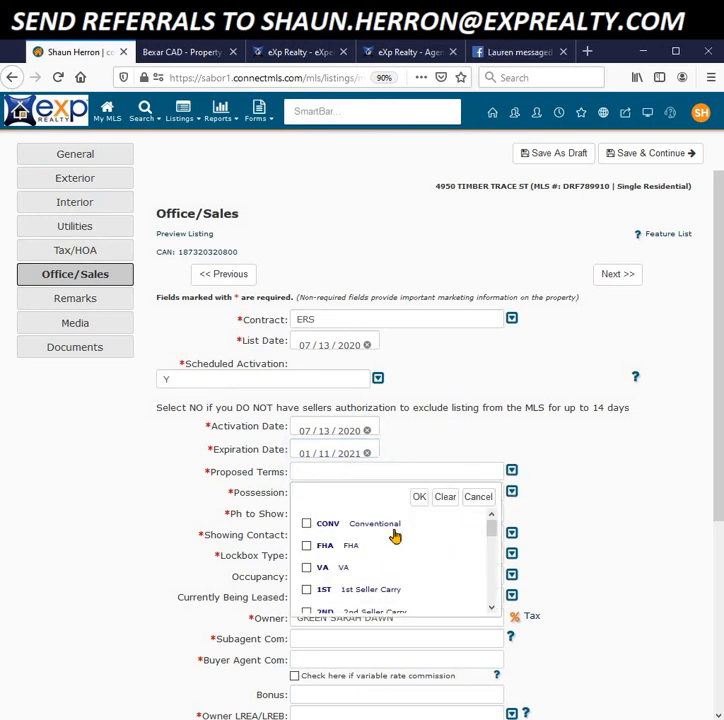
Step: Tick CONV, FHA and VA in the Proposed Terms checklist
left_click(307, 524)
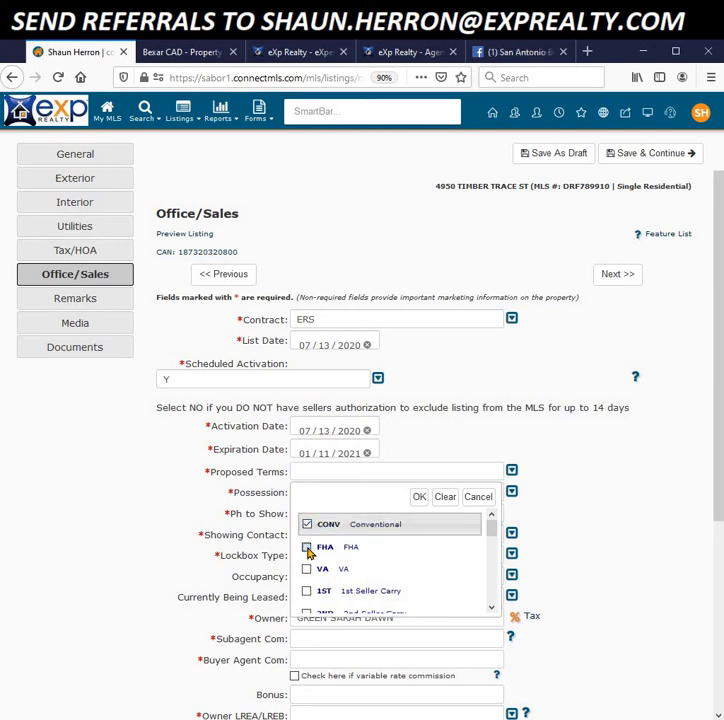
left_click(307, 548)
left_click(307, 570)
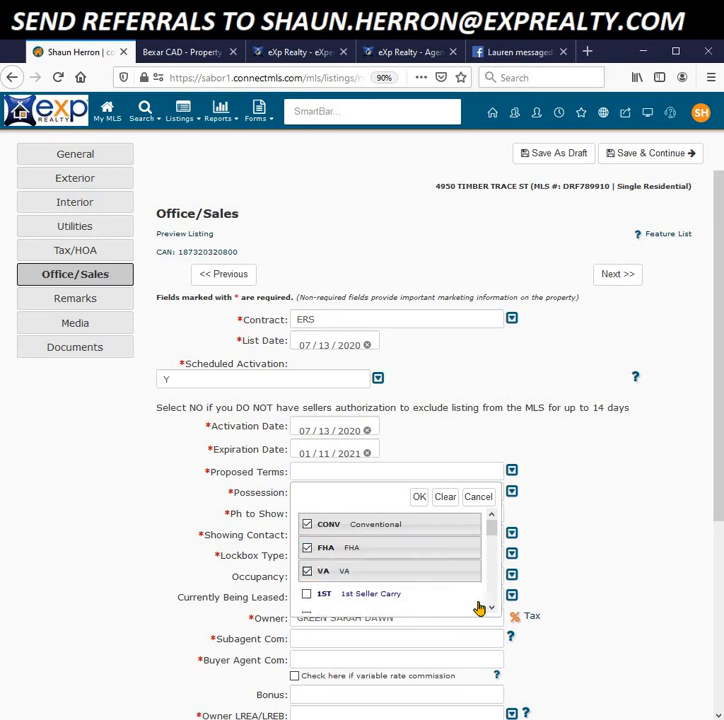
left_click(491, 607)
left_click(491, 607)
left_click(491, 607)
left_click(491, 607)
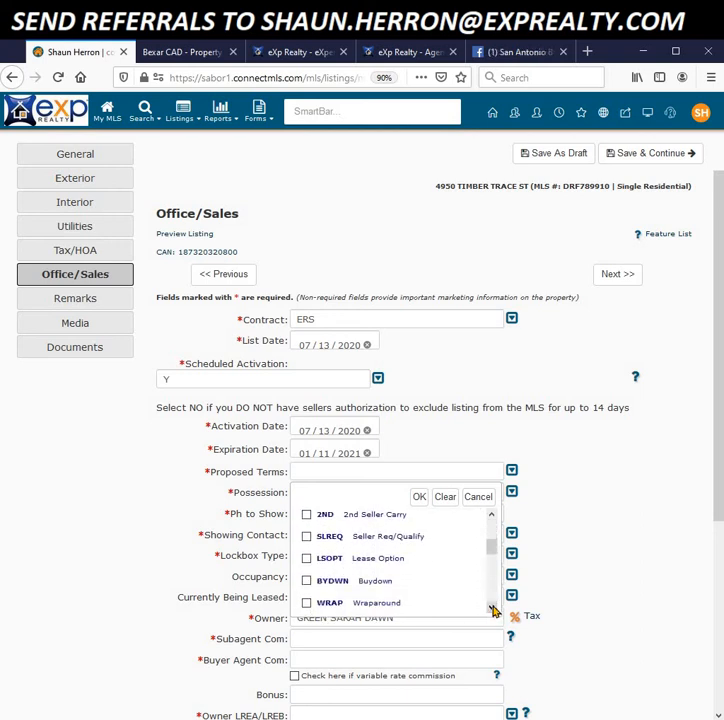
left_click(491, 607)
left_click(491, 607)
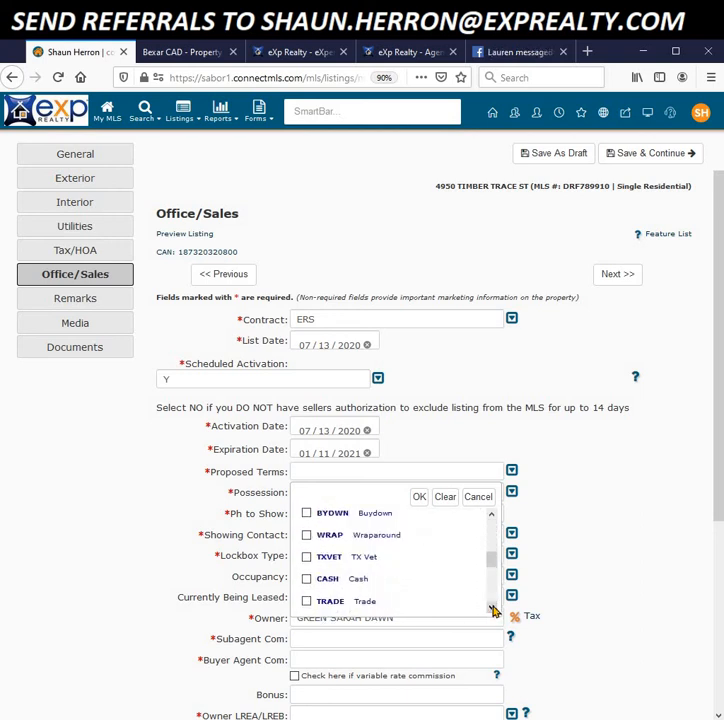
Step: Add CASH, TXVET, USDA and OTHER to the Proposed Terms and confirm the selection
left_click(307, 580)
left_click(307, 557)
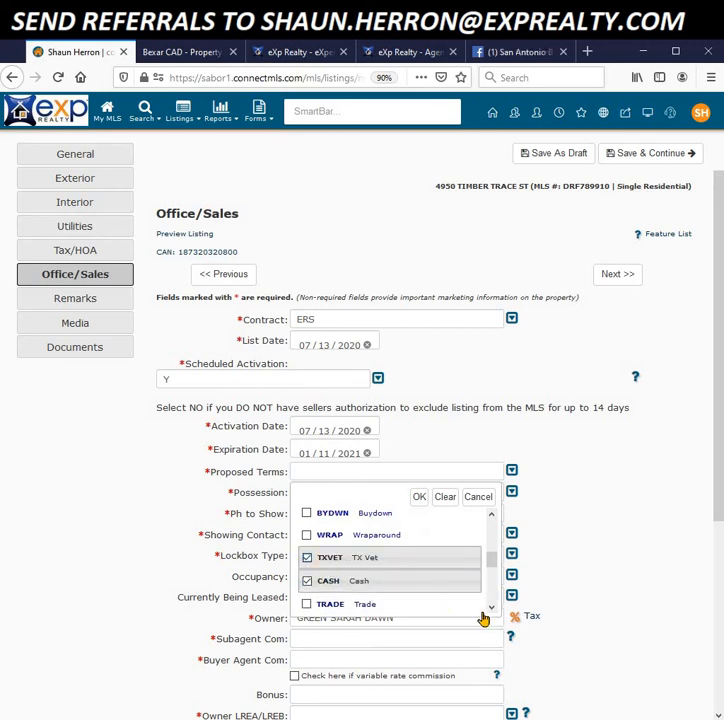
left_click(491, 608)
left_click(491, 608)
left_click(491, 608)
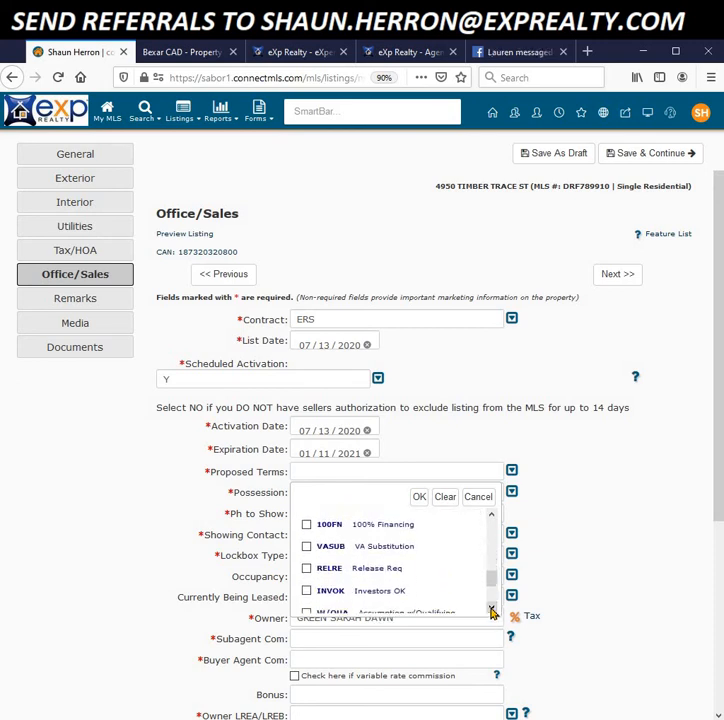
left_click(491, 608)
left_click(491, 608)
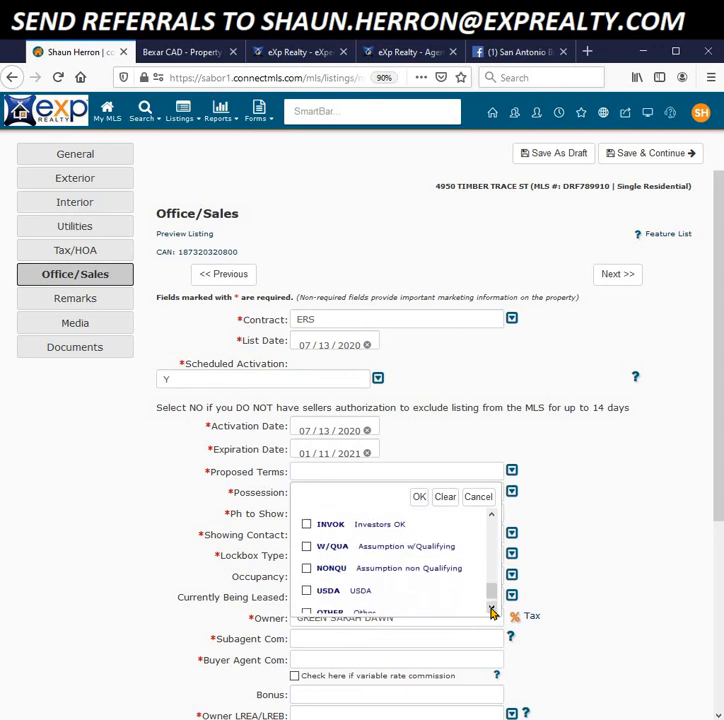
left_click(307, 580)
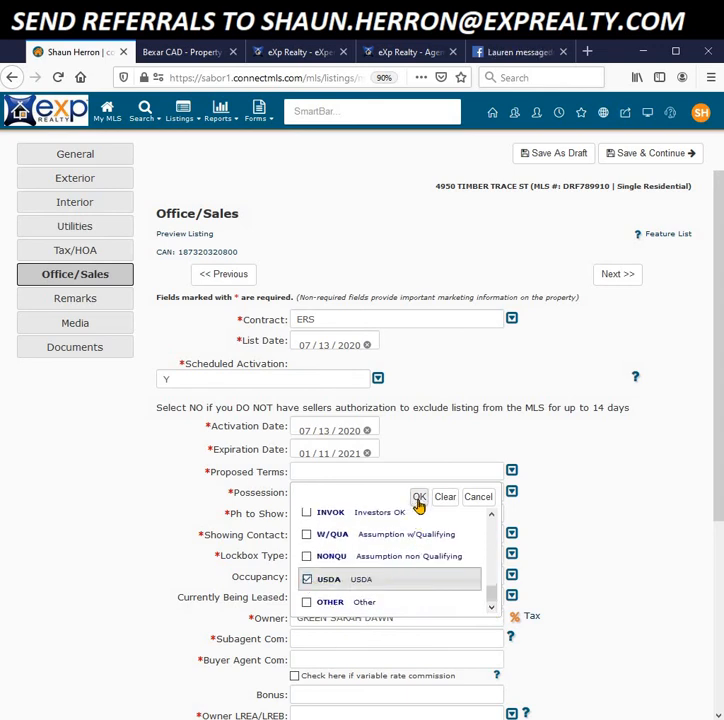
left_click(308, 603)
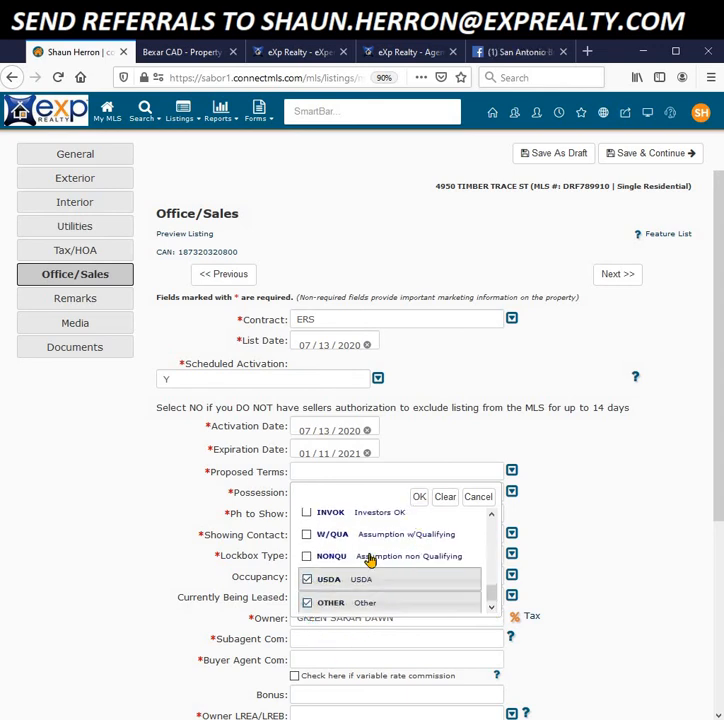
left_click(418, 500)
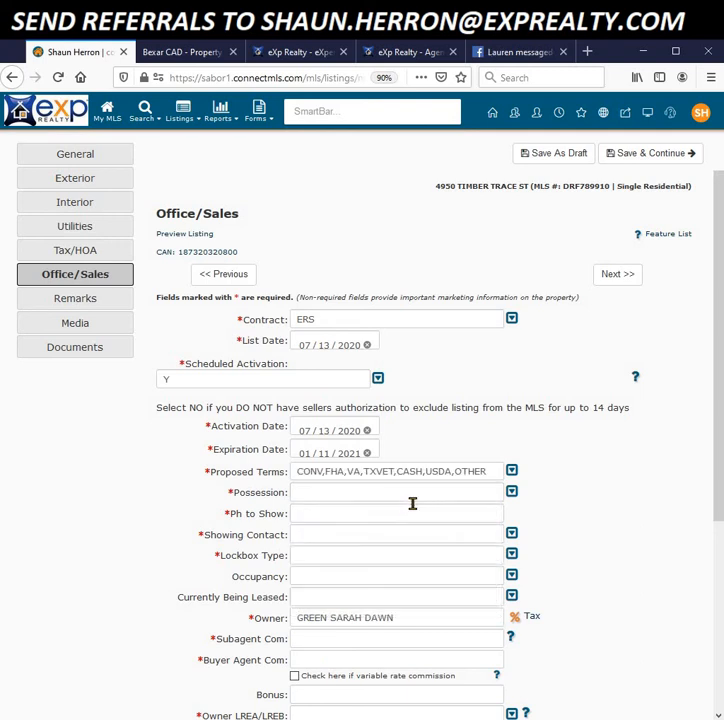
left_click(512, 492)
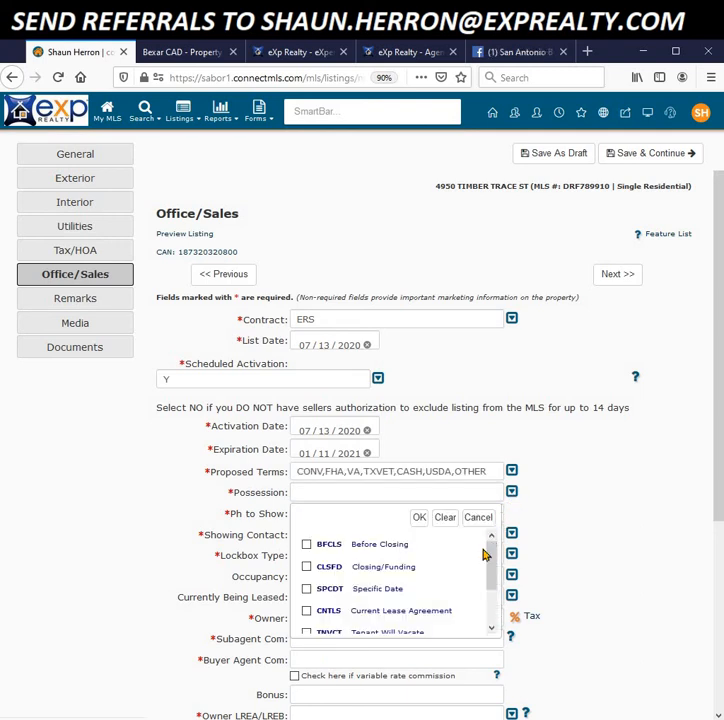
Step: Set Possession to CLSFD and enter the showing phone number in Ph to Show
left_click(307, 568)
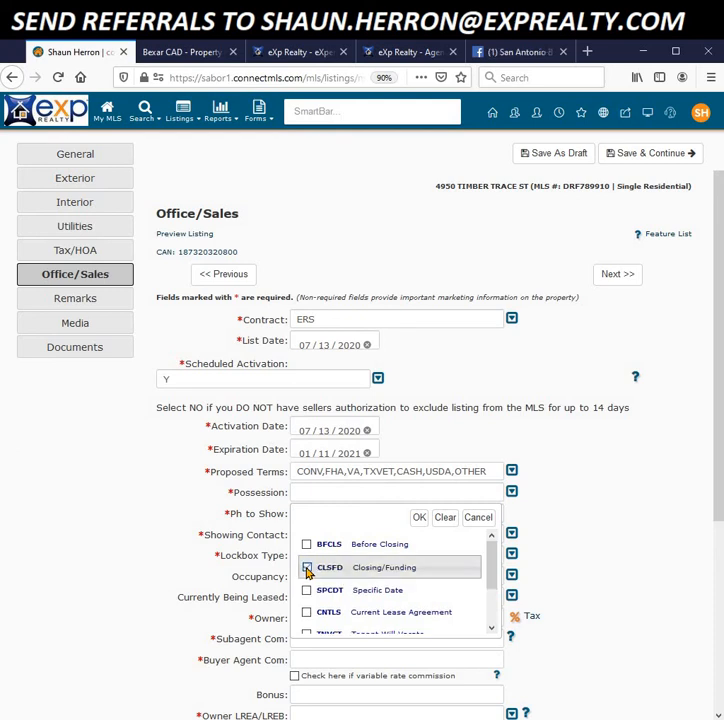
left_click(420, 519)
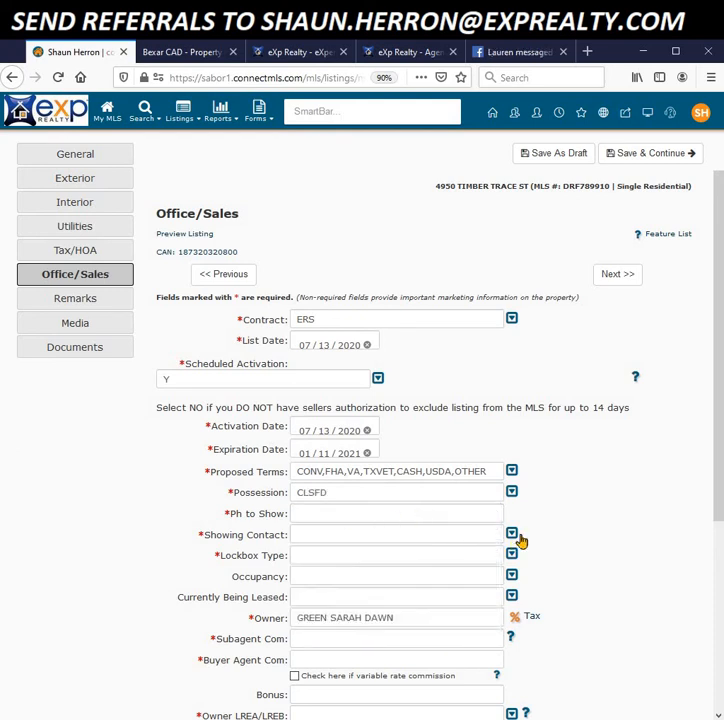
left_click(408, 513)
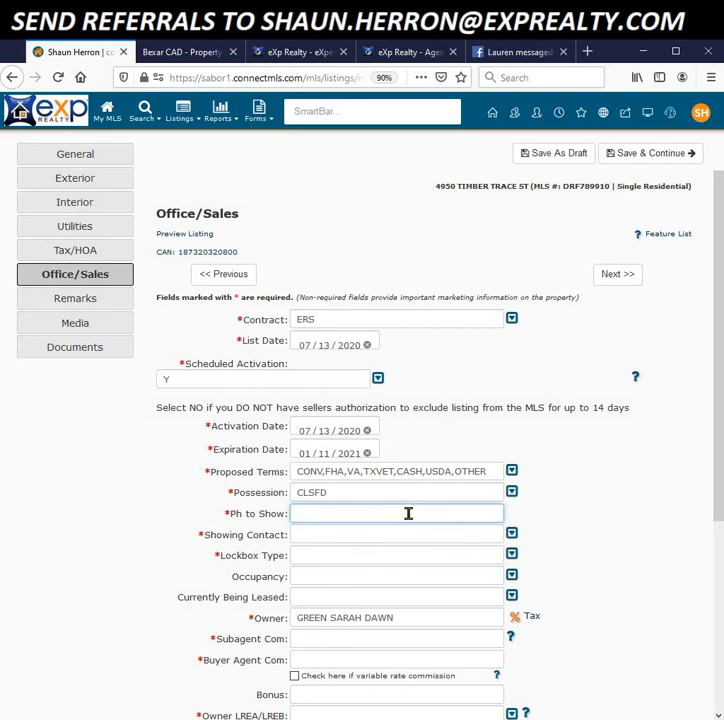
type("210 555 5555")
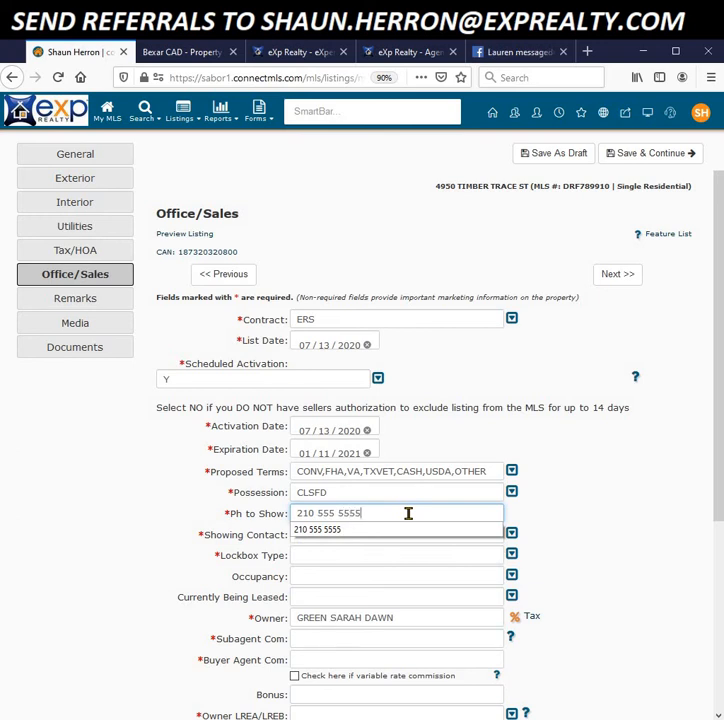
left_click(96, 537)
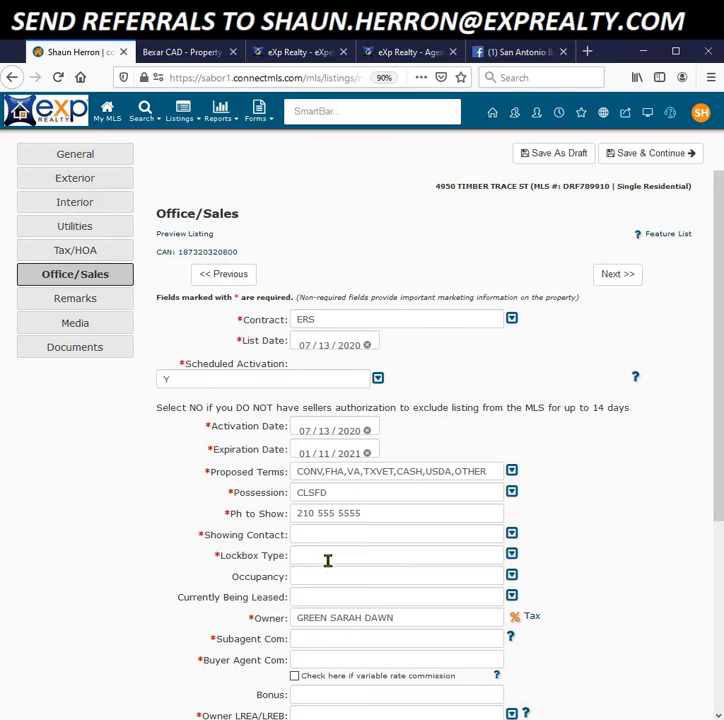
Step: Set Showing Contact to AGENT and Lockbox Type to COMBO
left_click(512, 535)
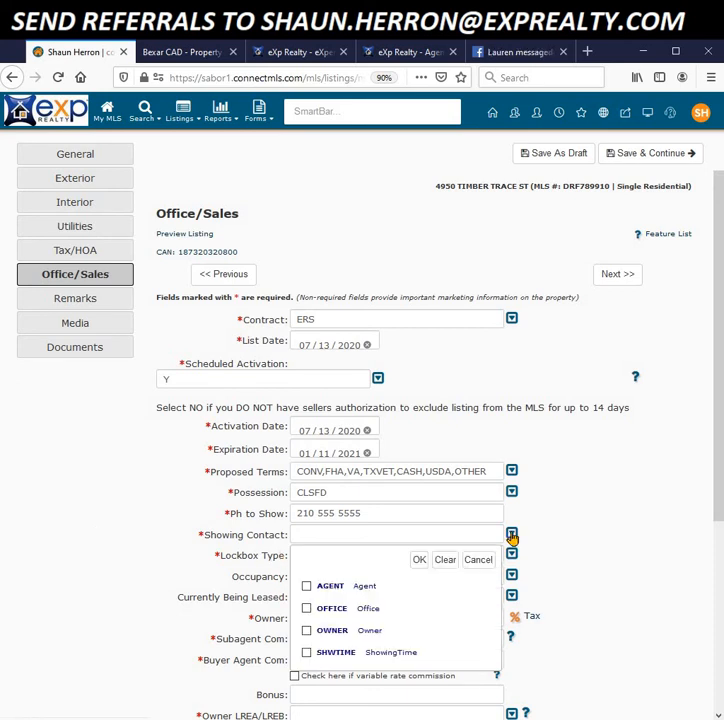
left_click(307, 587)
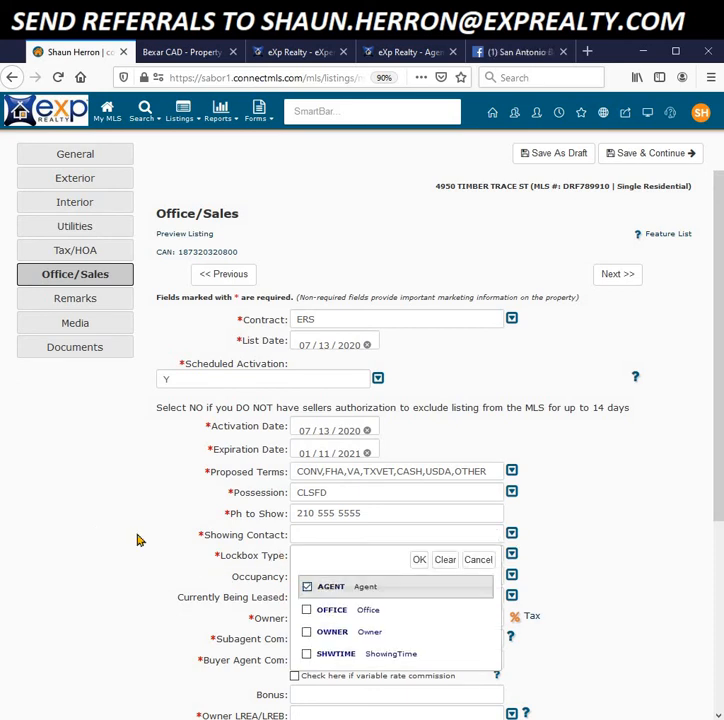
left_click(414, 562)
left_click(511, 556)
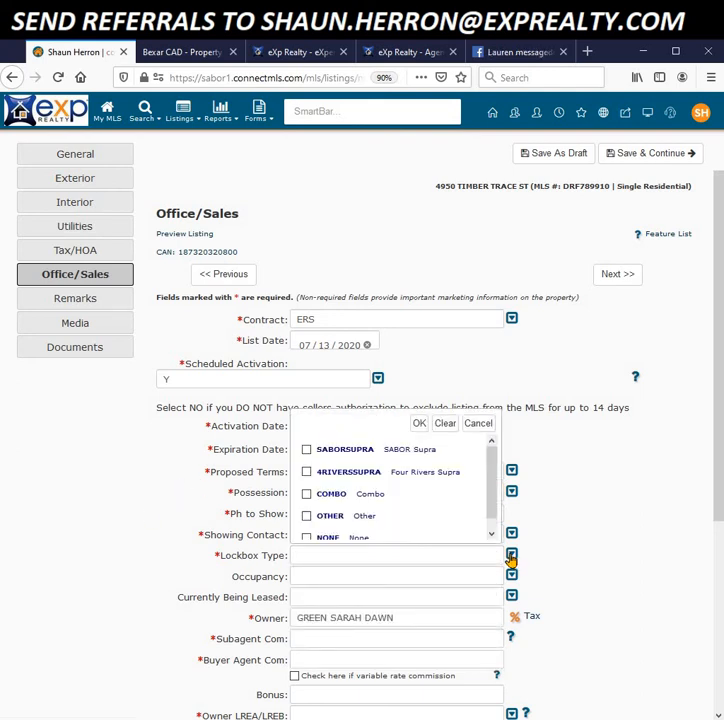
left_click(306, 451)
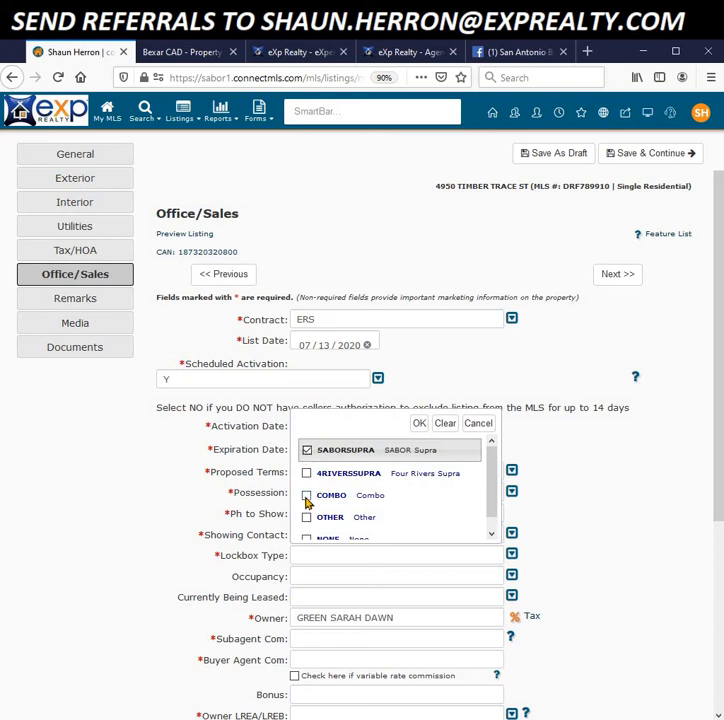
left_click(306, 497)
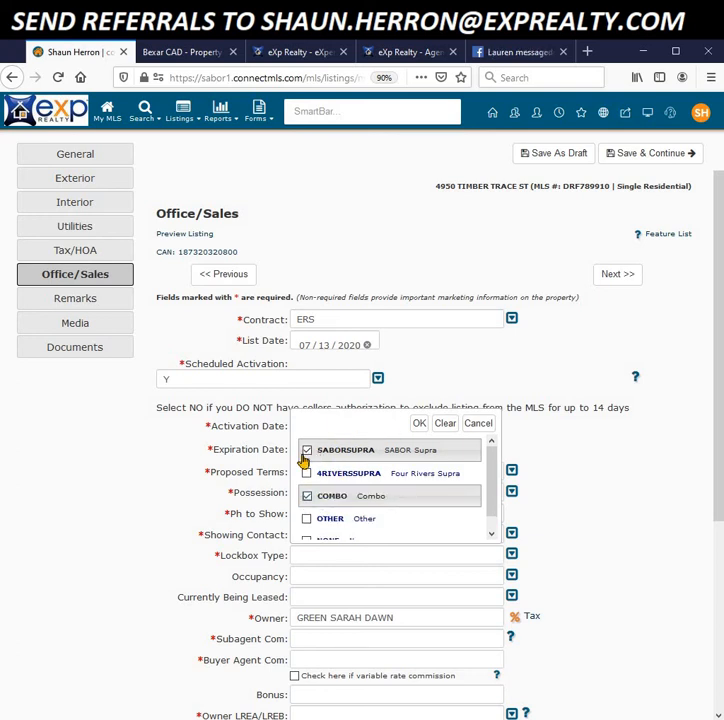
left_click(305, 452)
left_click(420, 424)
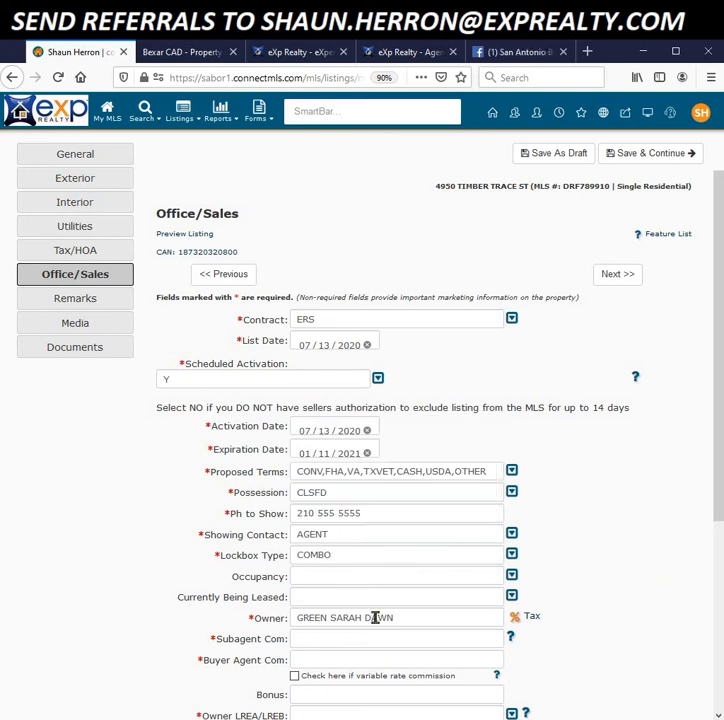
Step: Set Occupancy to VACNT
left_click(513, 578)
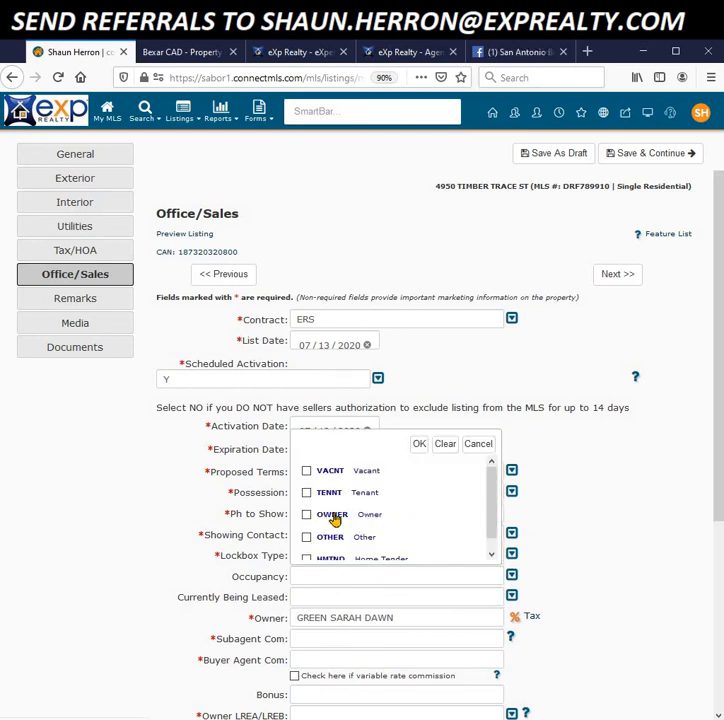
left_click(307, 472)
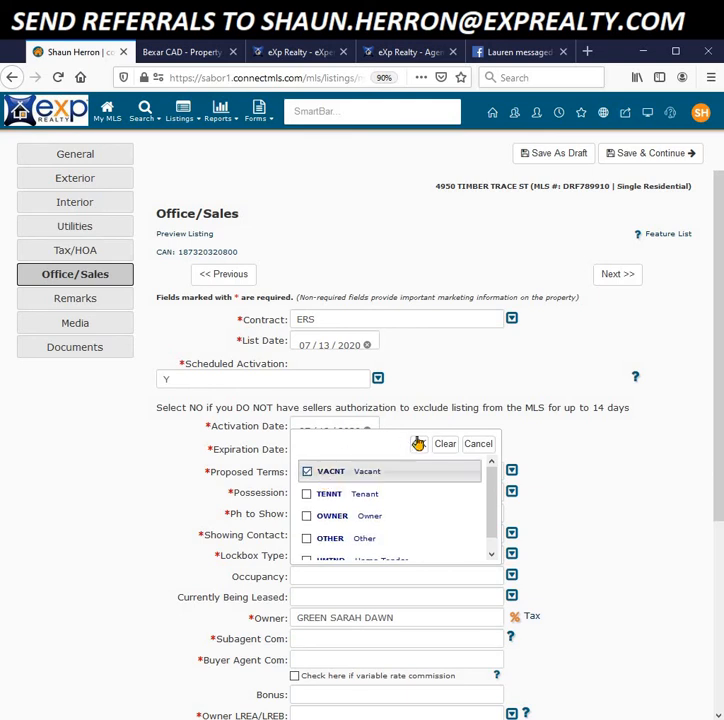
left_click(419, 443)
scroll(655, 591, "down", 3)
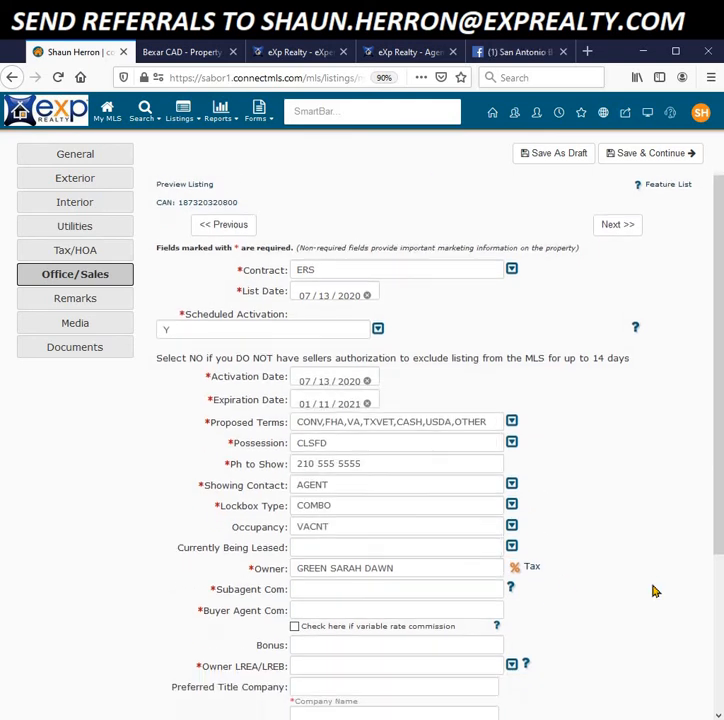
scroll(596, 584, "down", 3)
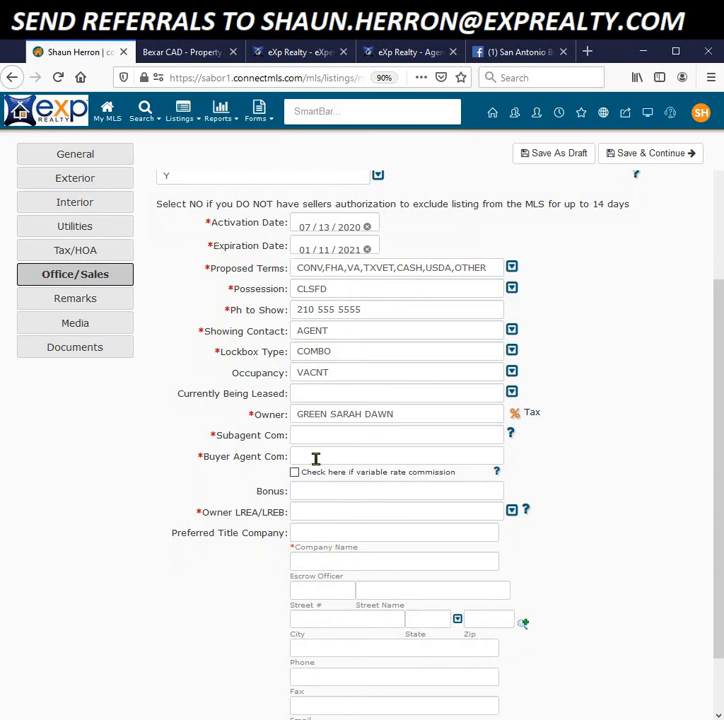
Step: Set Buyer Agent Com to 3% and Owner LREA/LREB to NO
left_click(318, 434)
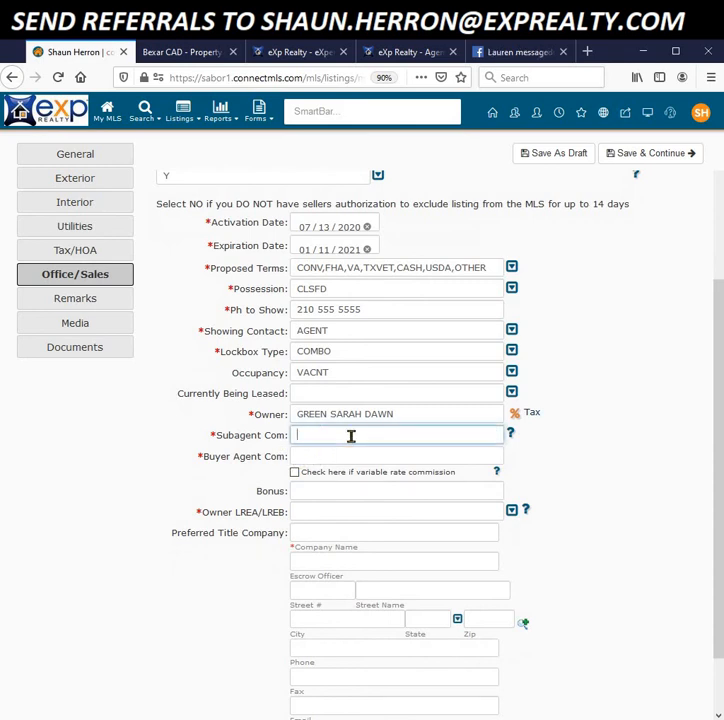
left_click(310, 457)
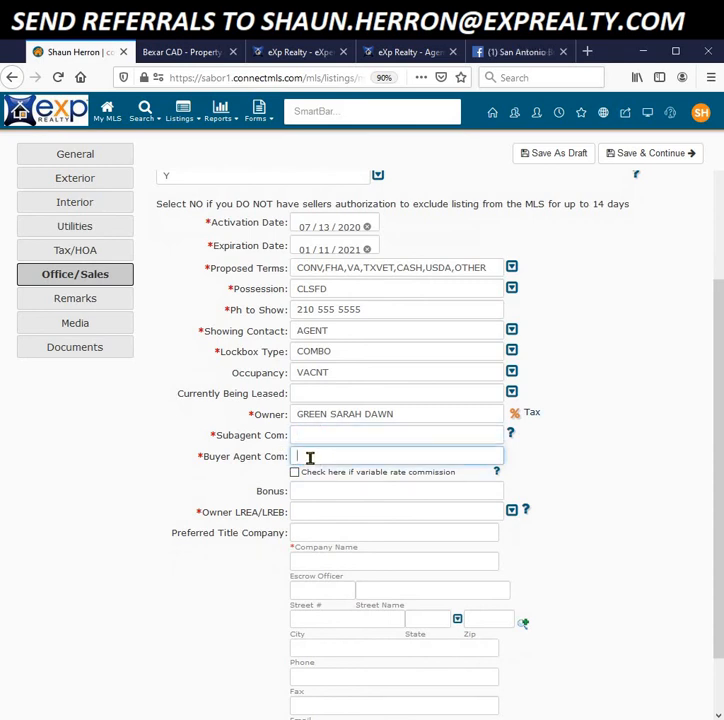
type("3")
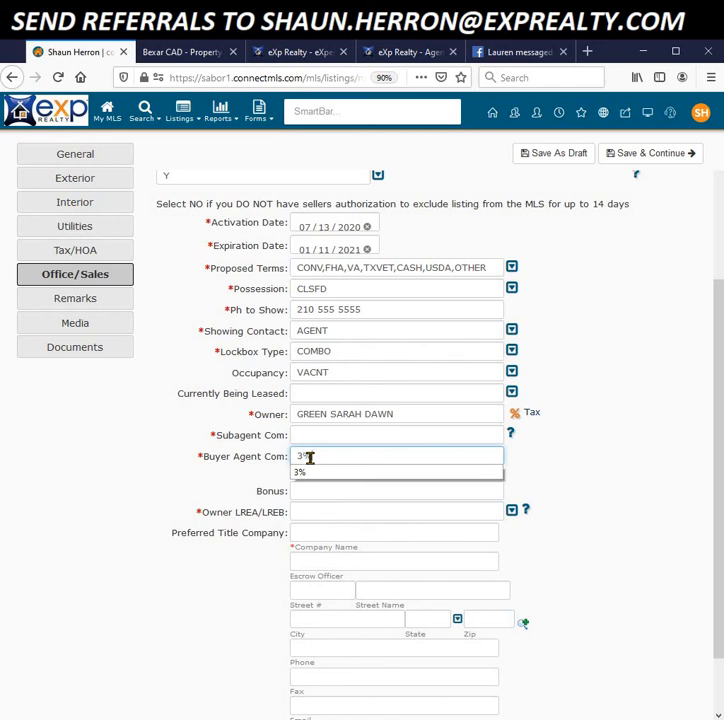
left_click(300, 472)
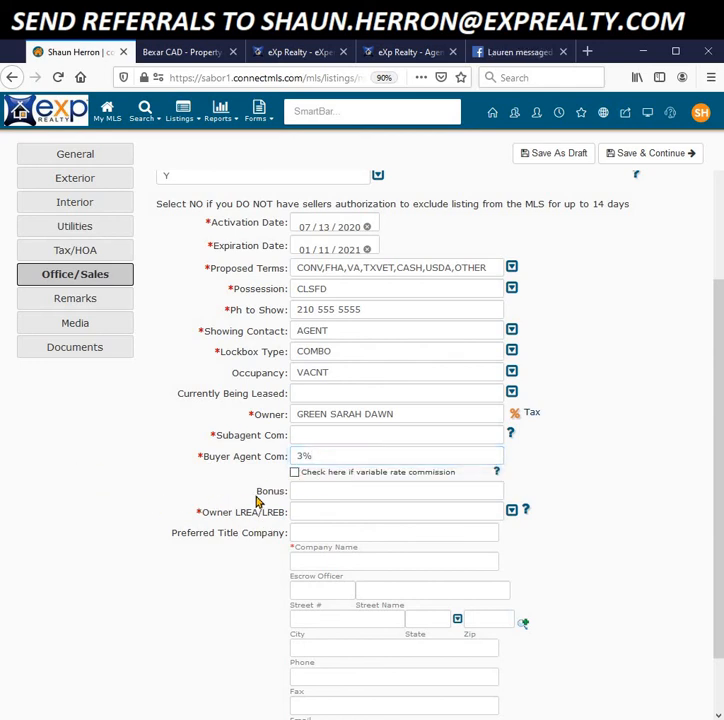
left_click(512, 512)
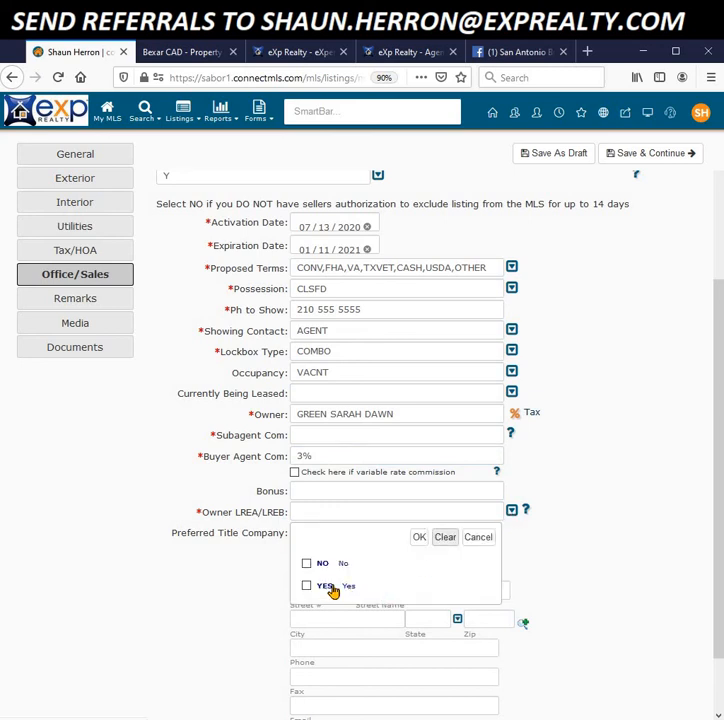
left_click(307, 563)
left_click(419, 537)
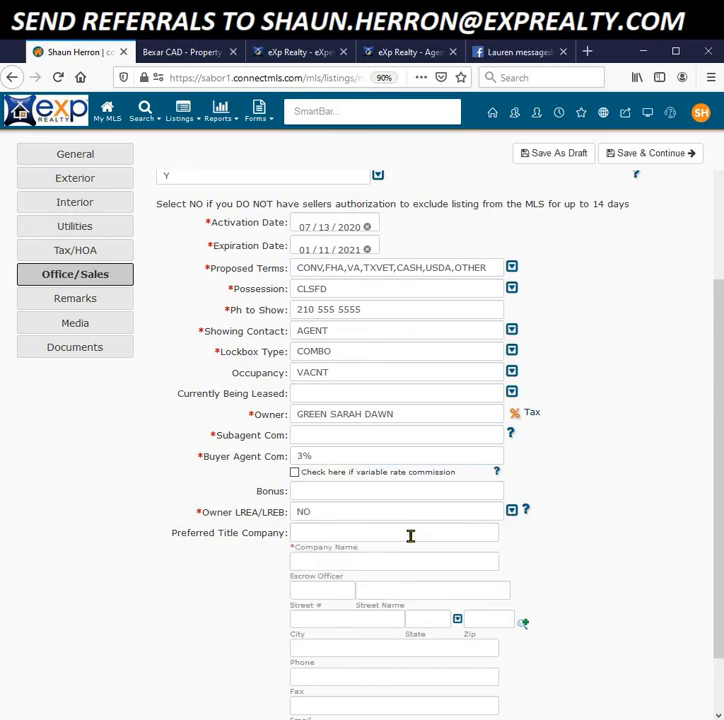
Step: Choose Frontier Title as the Preferred Title Company and save the draft
left_click(307, 533)
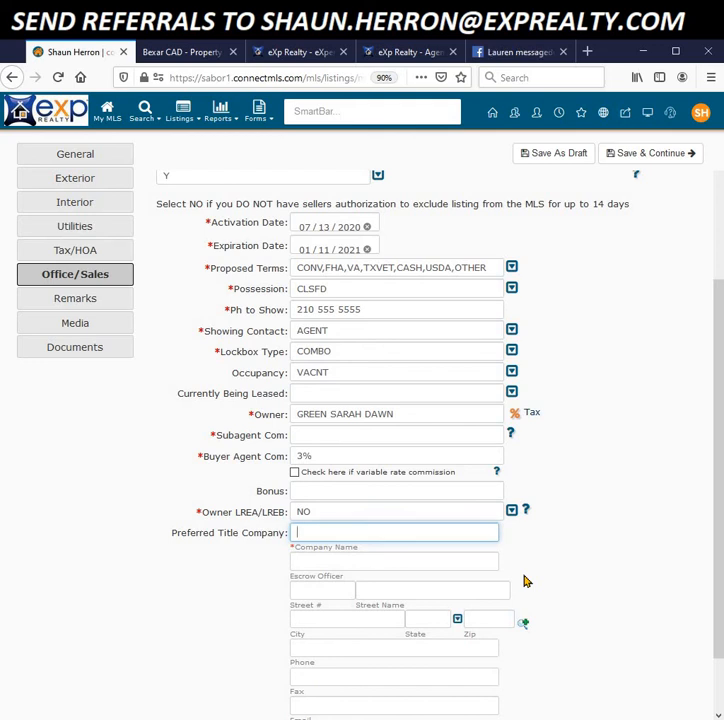
type("Fr")
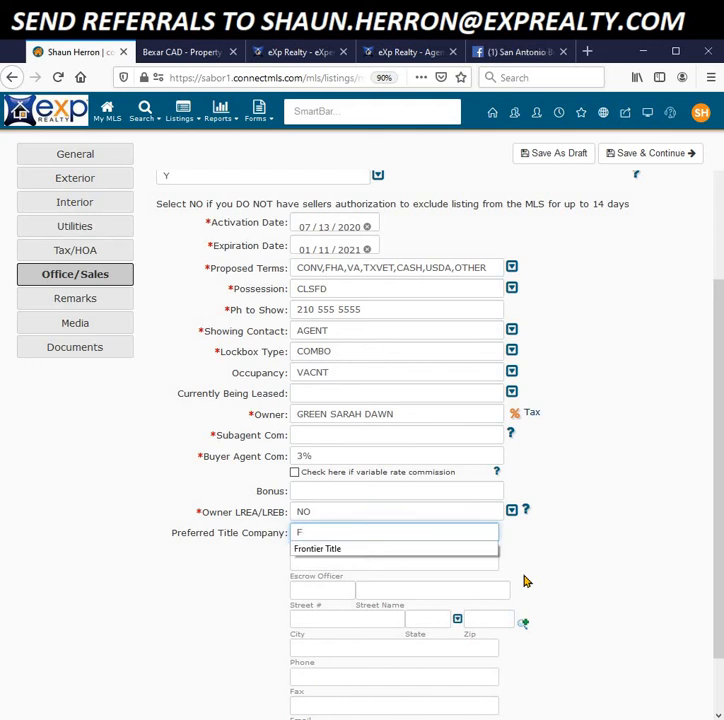
left_click(337, 550)
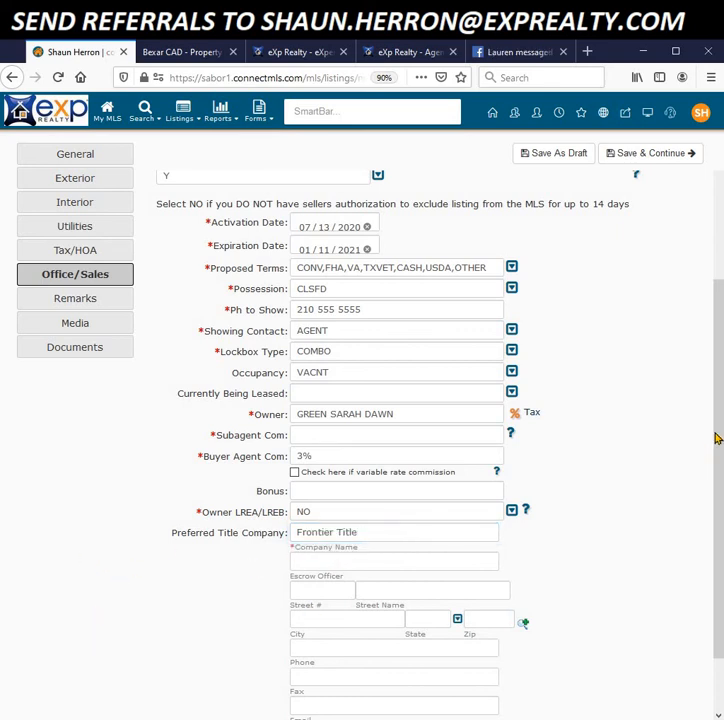
scroll(714, 460, "down", 3)
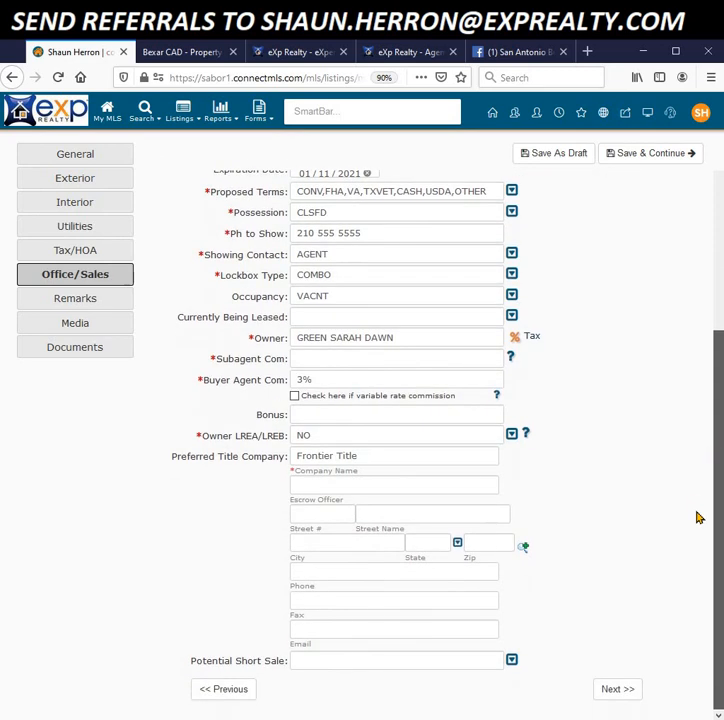
left_click(628, 690)
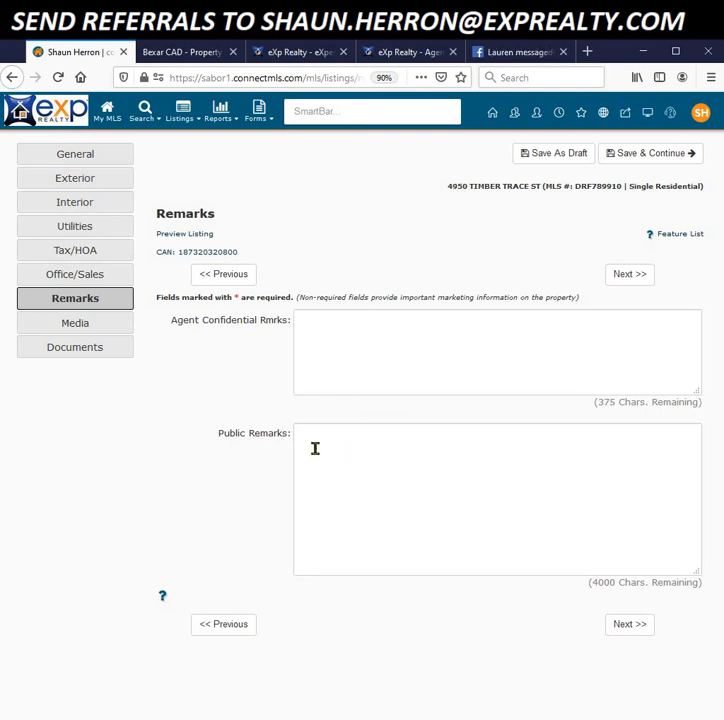
Step: Begin the Agent Confidential Remarks asking agents to use Frontier Title, with the officer's contact details
left_click(323, 340)
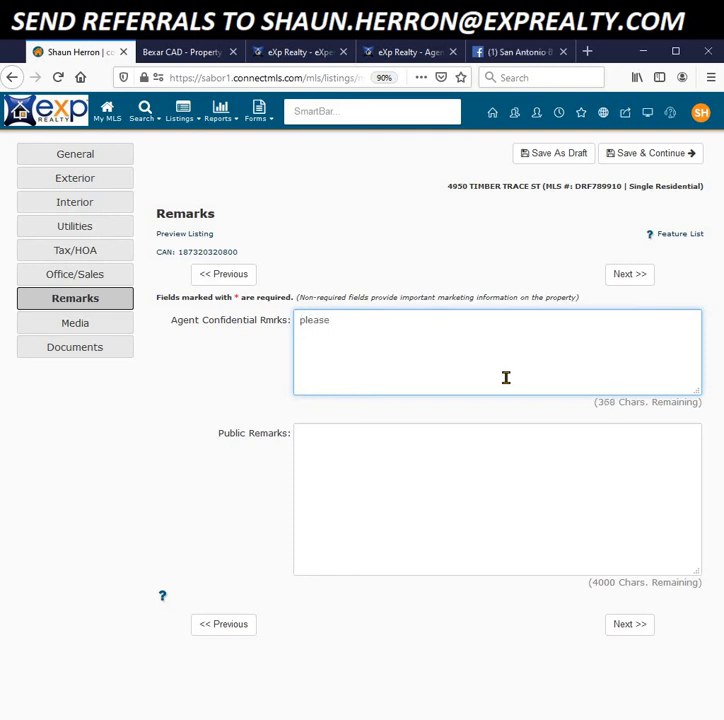
type("please use frontier title o")
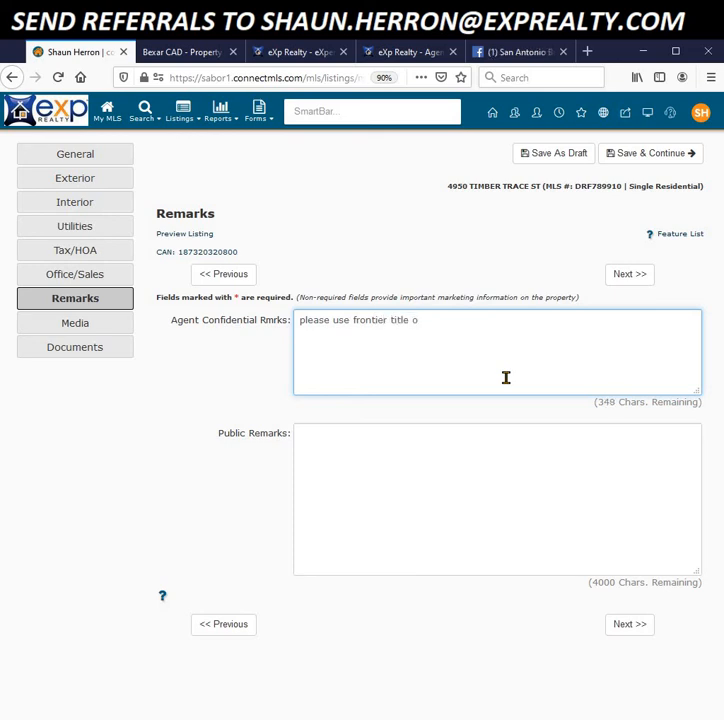
type("fficer is title lady 210 555")
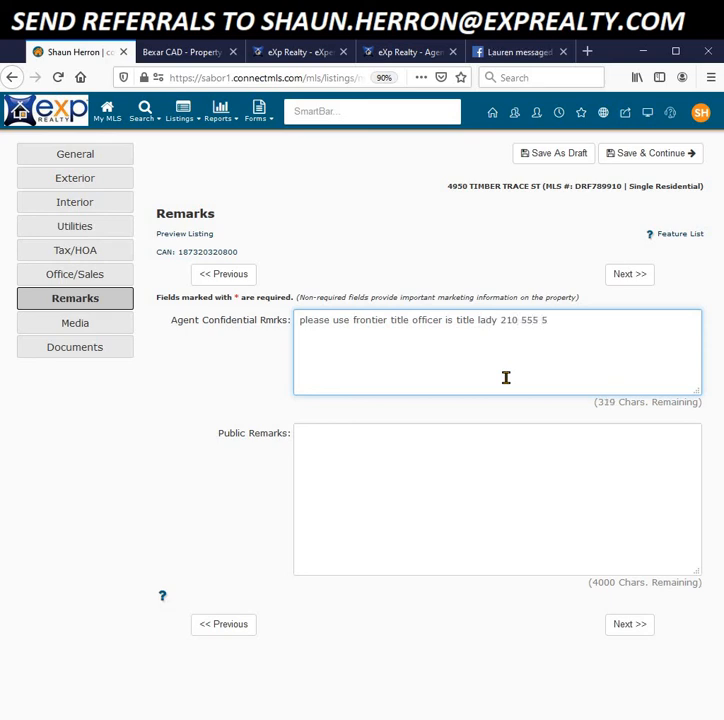
type("5 ")
type("address goes here")
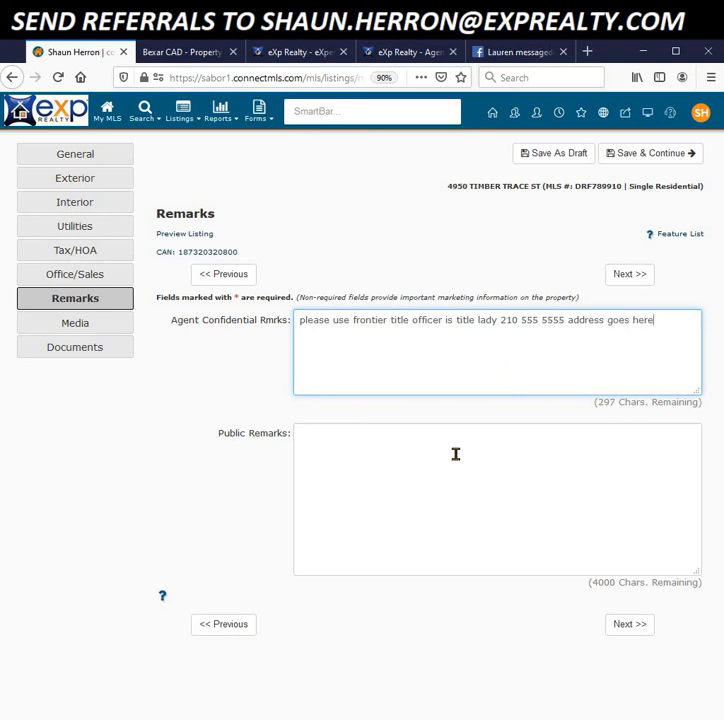
Step: End the confidential remarks with 'please see offer instructions.'
left_click(355, 476)
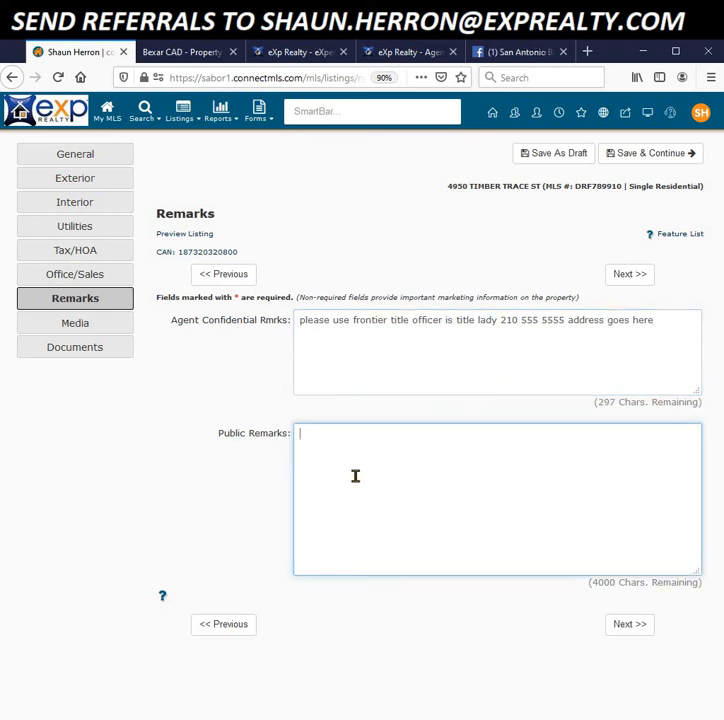
left_click(660, 320)
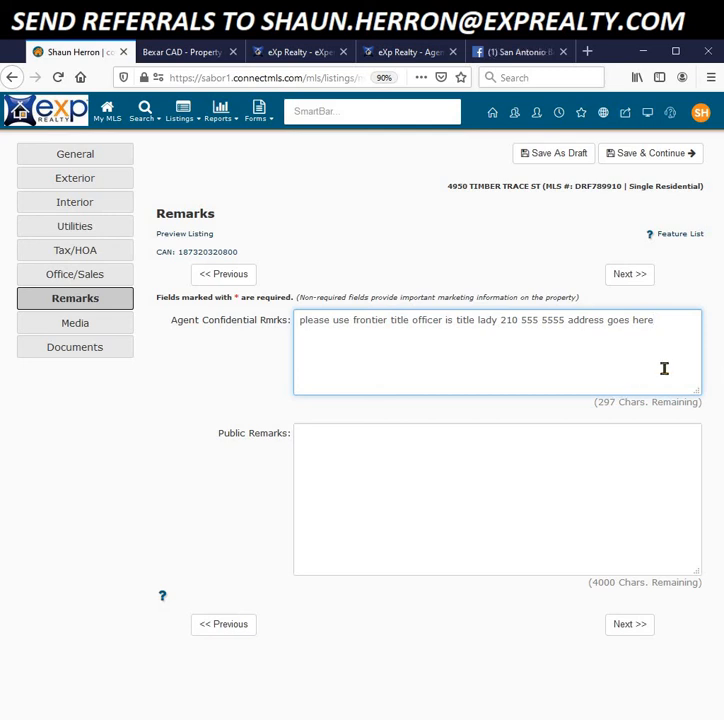
type("pleas")
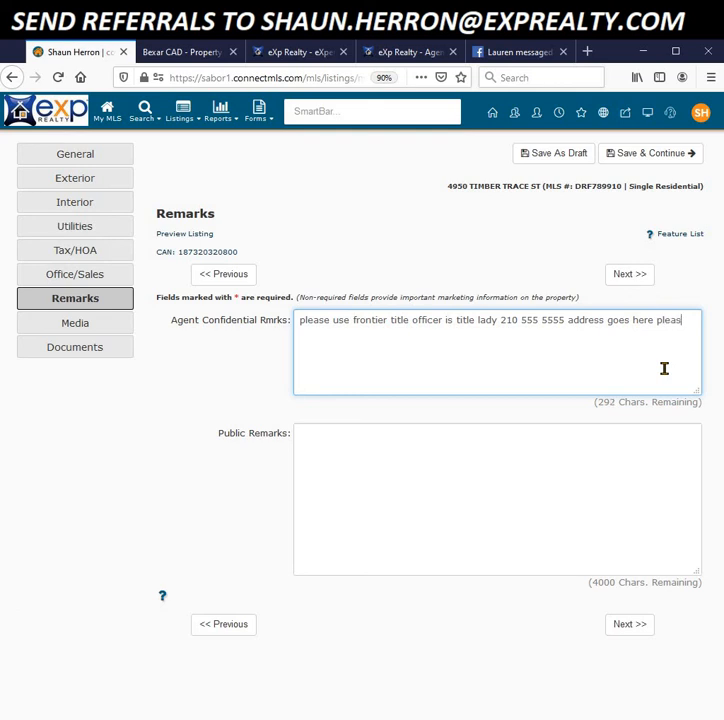
type("e see offerin")
key("BackSpace")
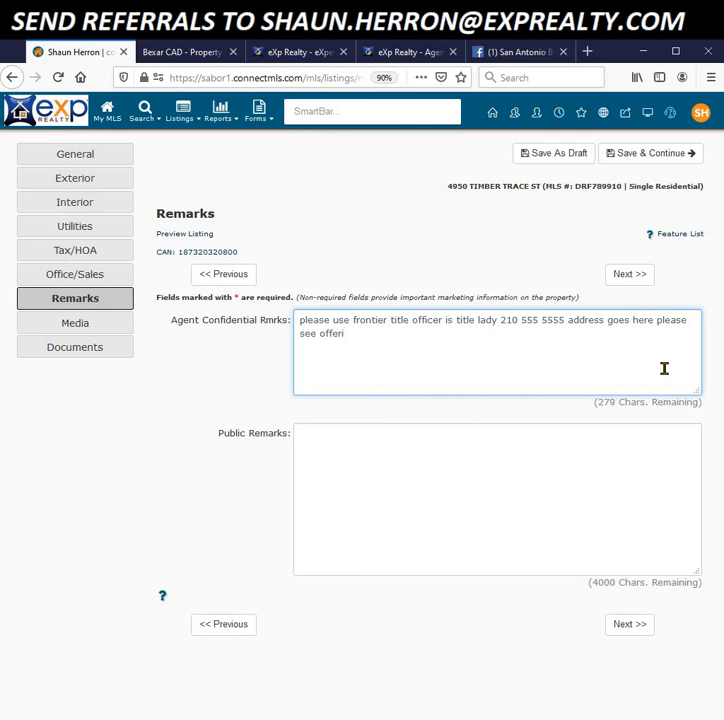
type("instructions")
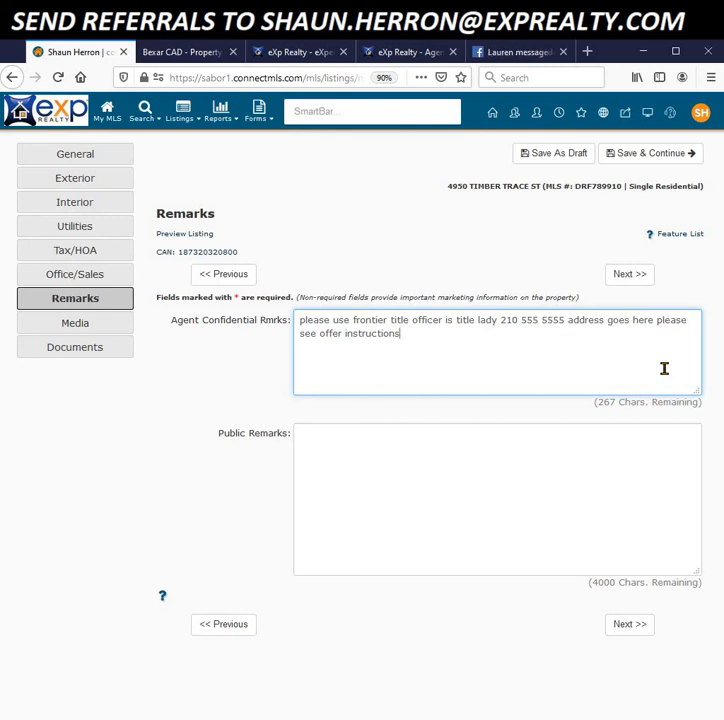
type(".")
left_click(407, 490)
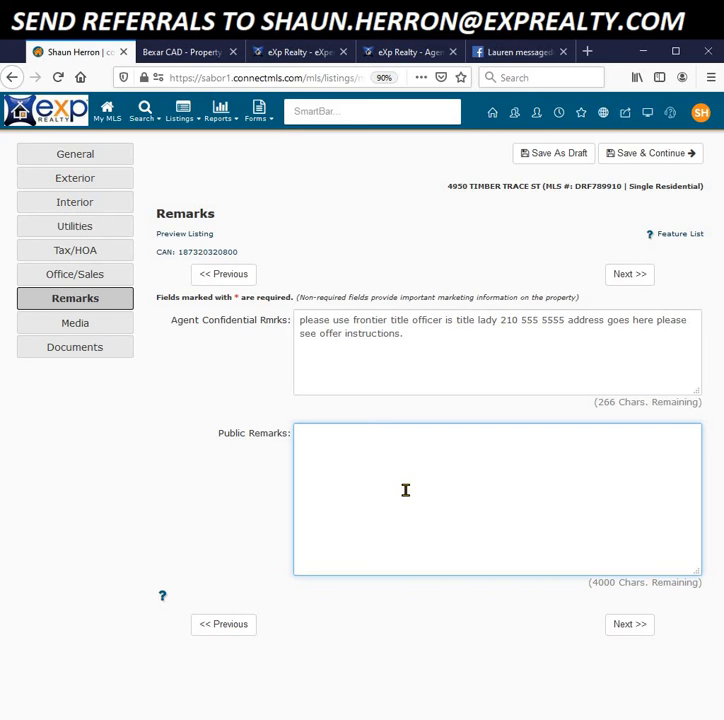
Step: Enter public remarks 'this house amazing... so you should buy or you will be sad' and save
type("this")
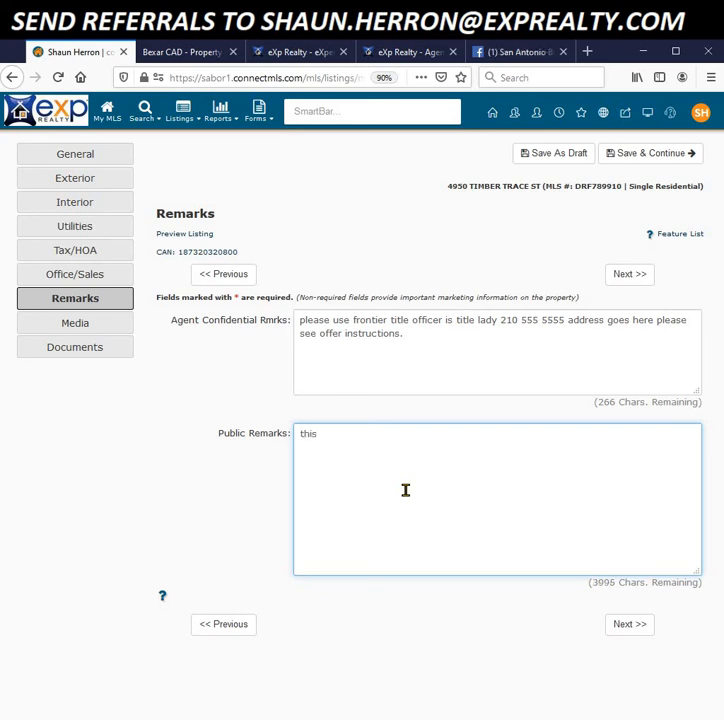
type(" house amazing...")
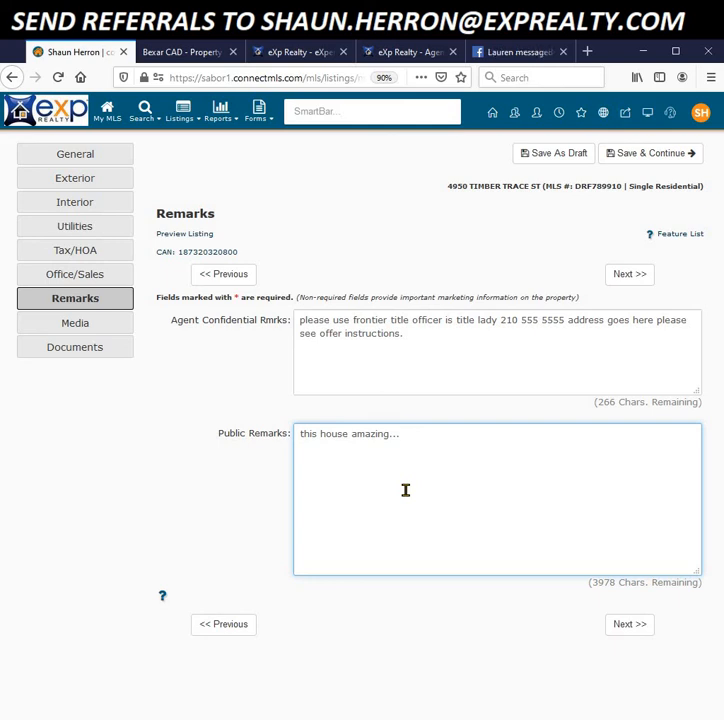
type("so you should buy or you ")
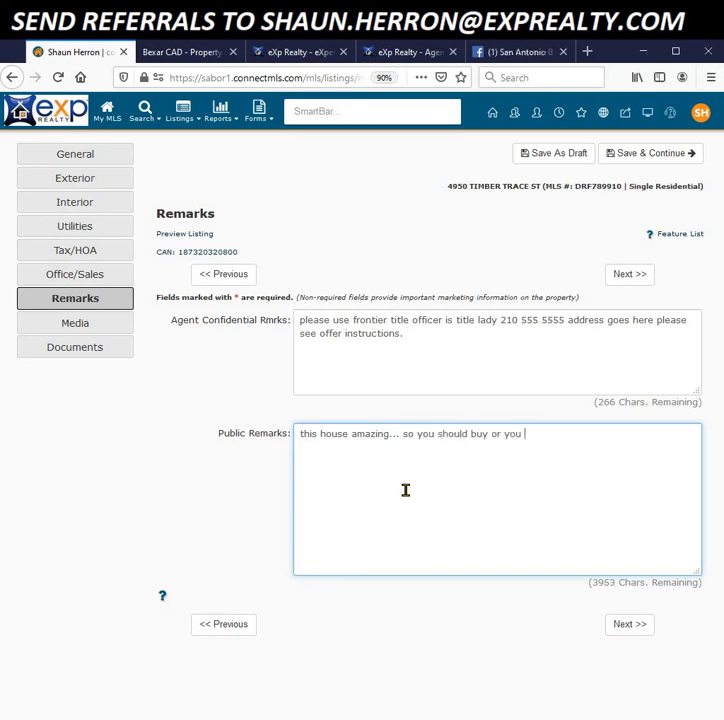
type("will be sad")
left_click(631, 628)
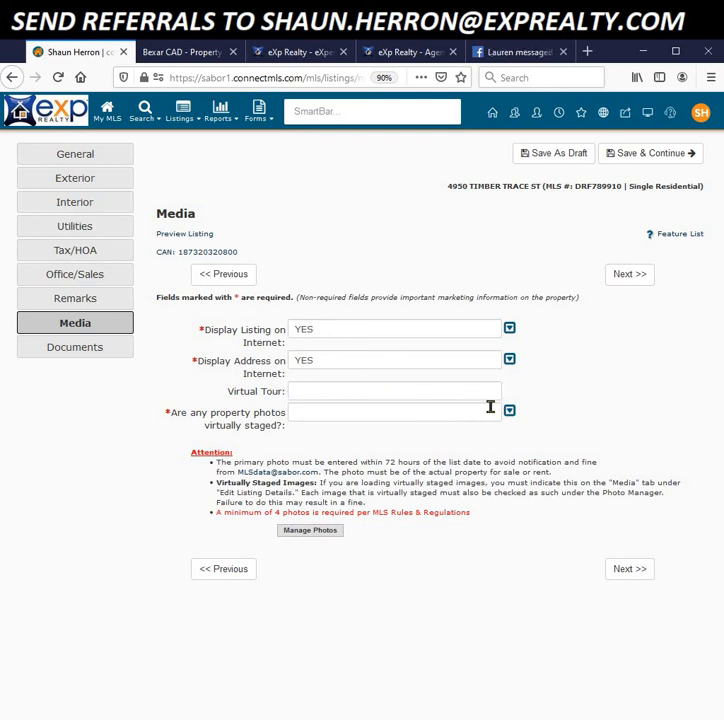
Step: Move on from the Media page to the Documents section
left_click(617, 572)
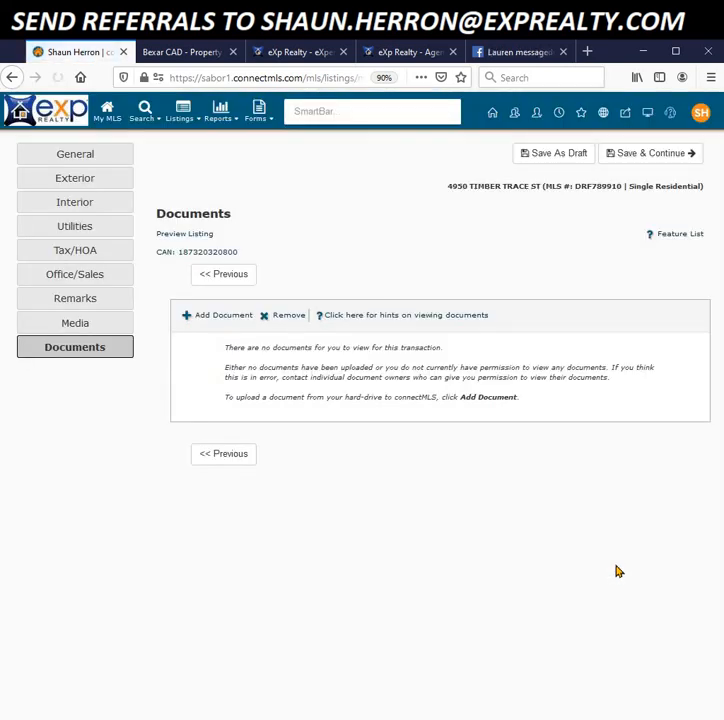